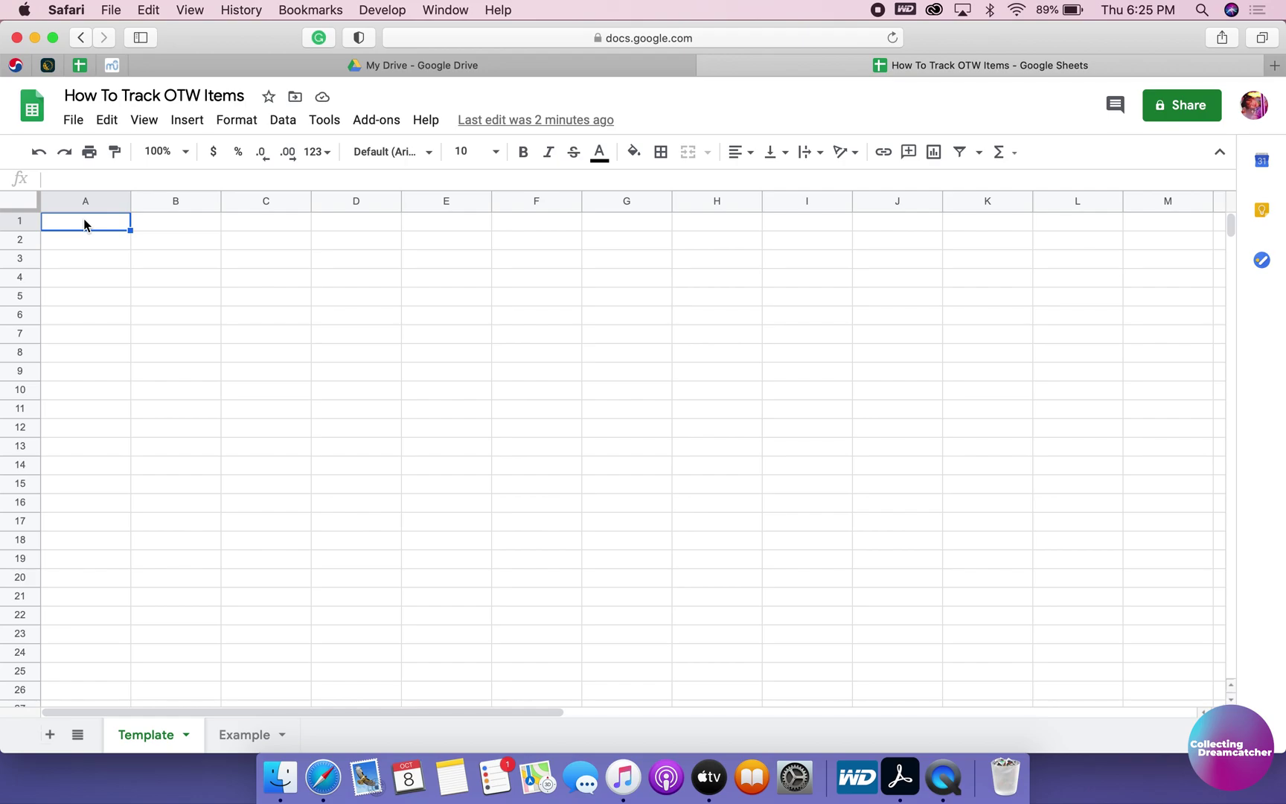
Enter the column headers "Item" in A1 and "Seller/Trader" in B1 of the Template sheet.
{"action": "type", "text": "Item"}
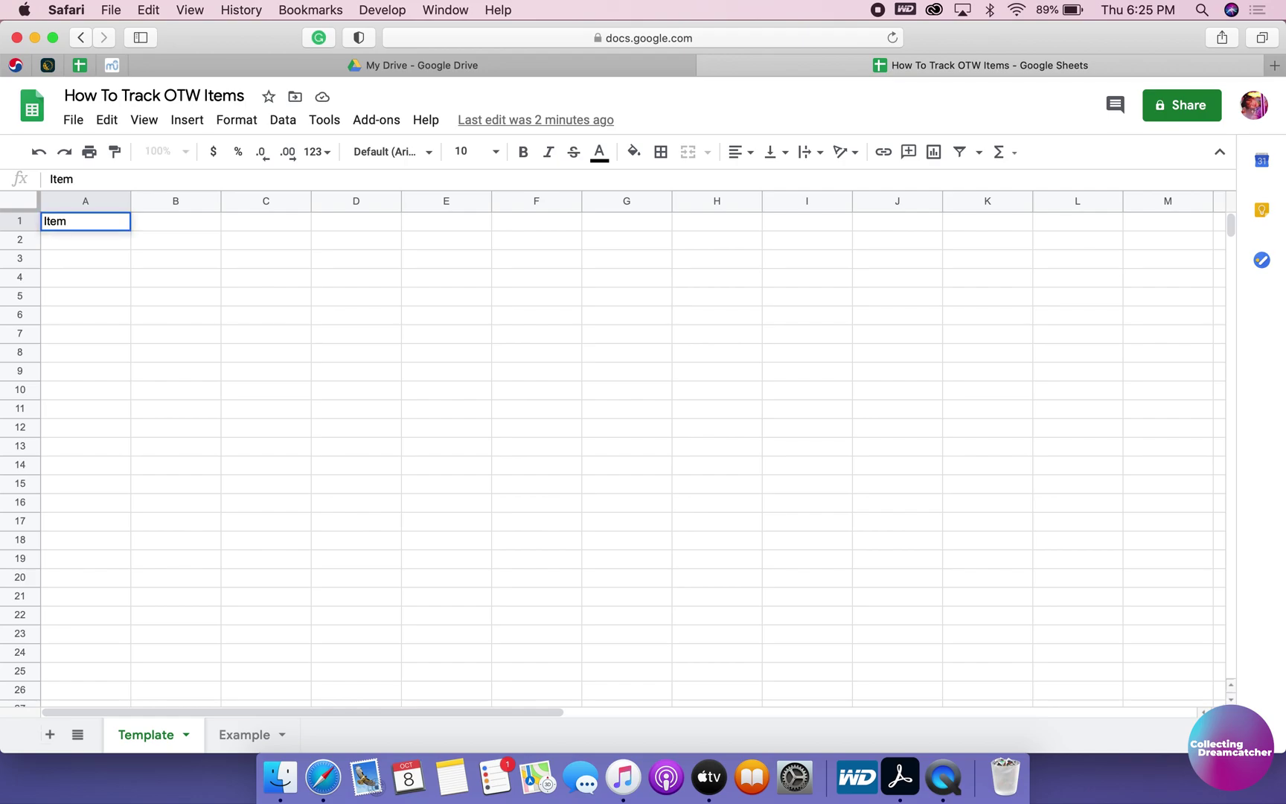
{"action": "key", "text": "Return"}
{"action": "left_click", "coordinate": [176, 221]}
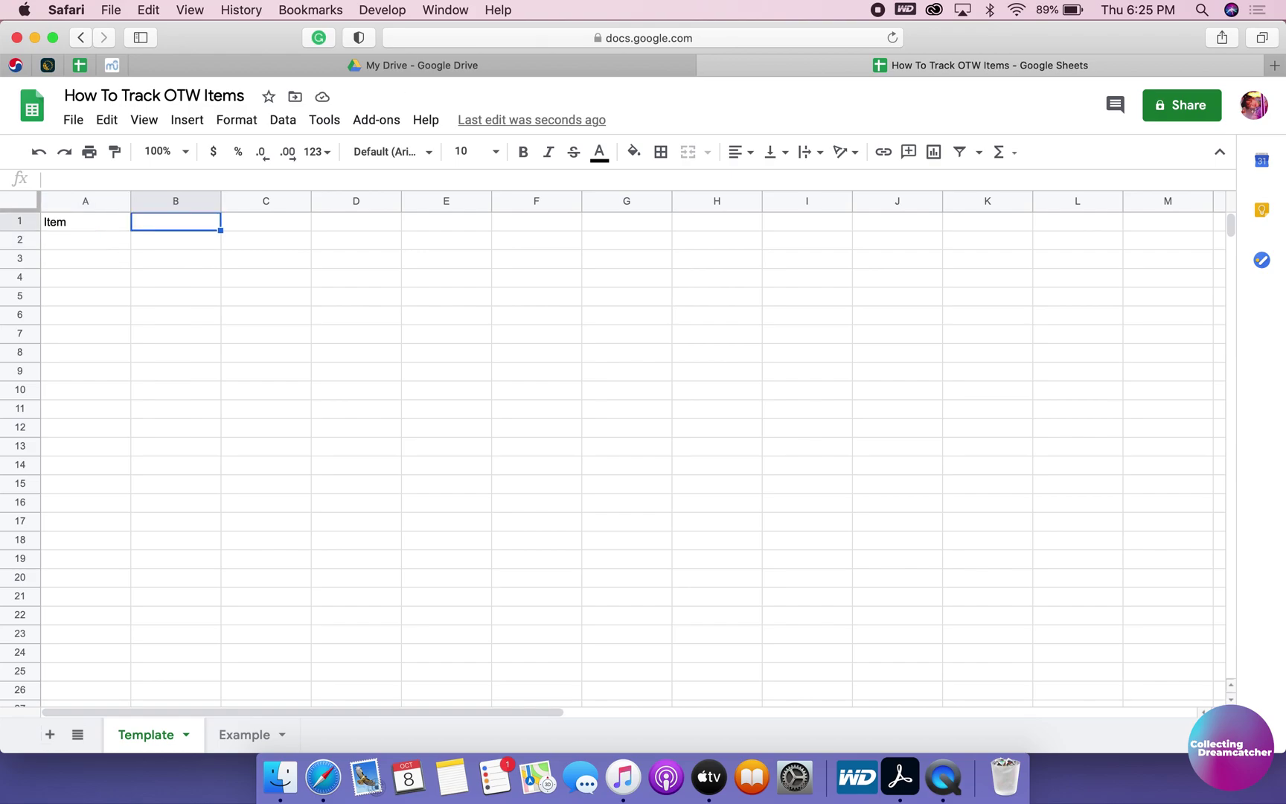
{"action": "left_click", "coordinate": [162, 228]}
{"action": "type", "text": "Seller/Trader"}
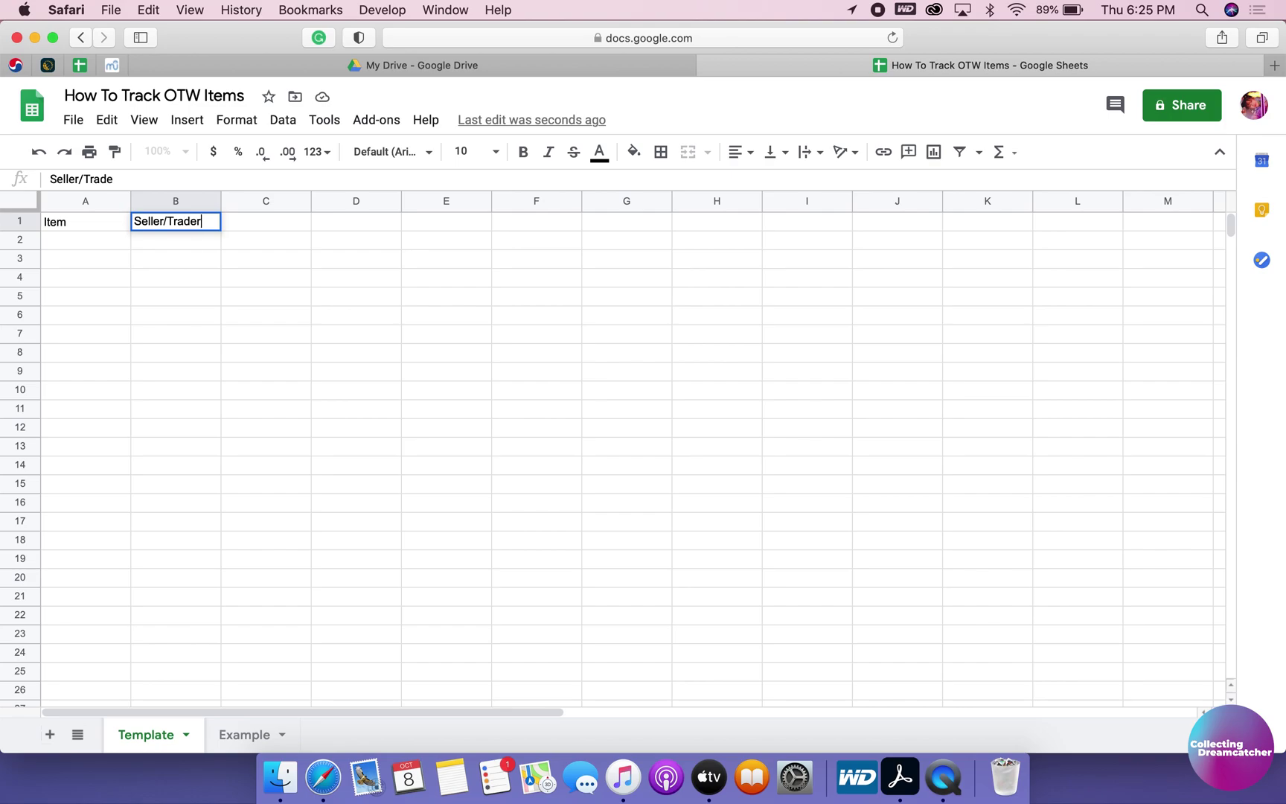
{"action": "key", "text": "Return"}
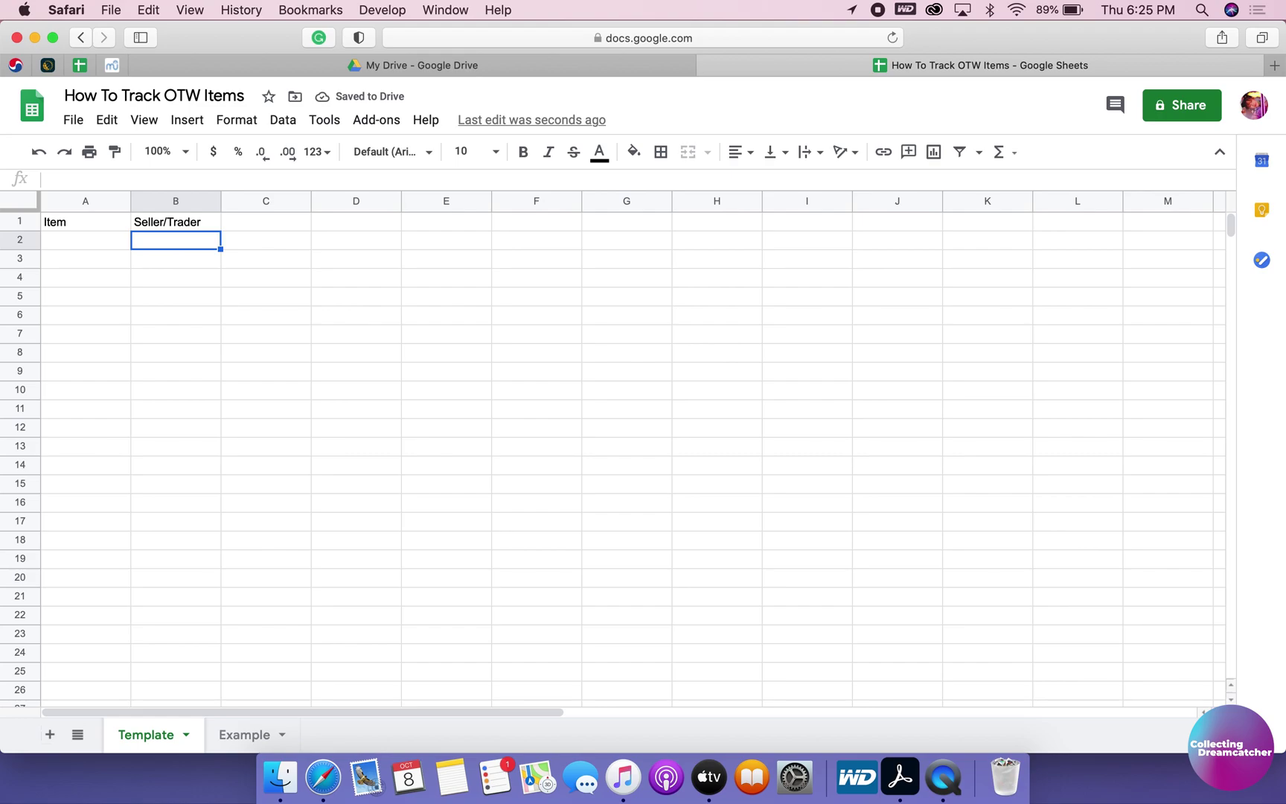
Add the column header "Platform" in cell C1.
{"action": "left_click", "coordinate": [266, 240]}
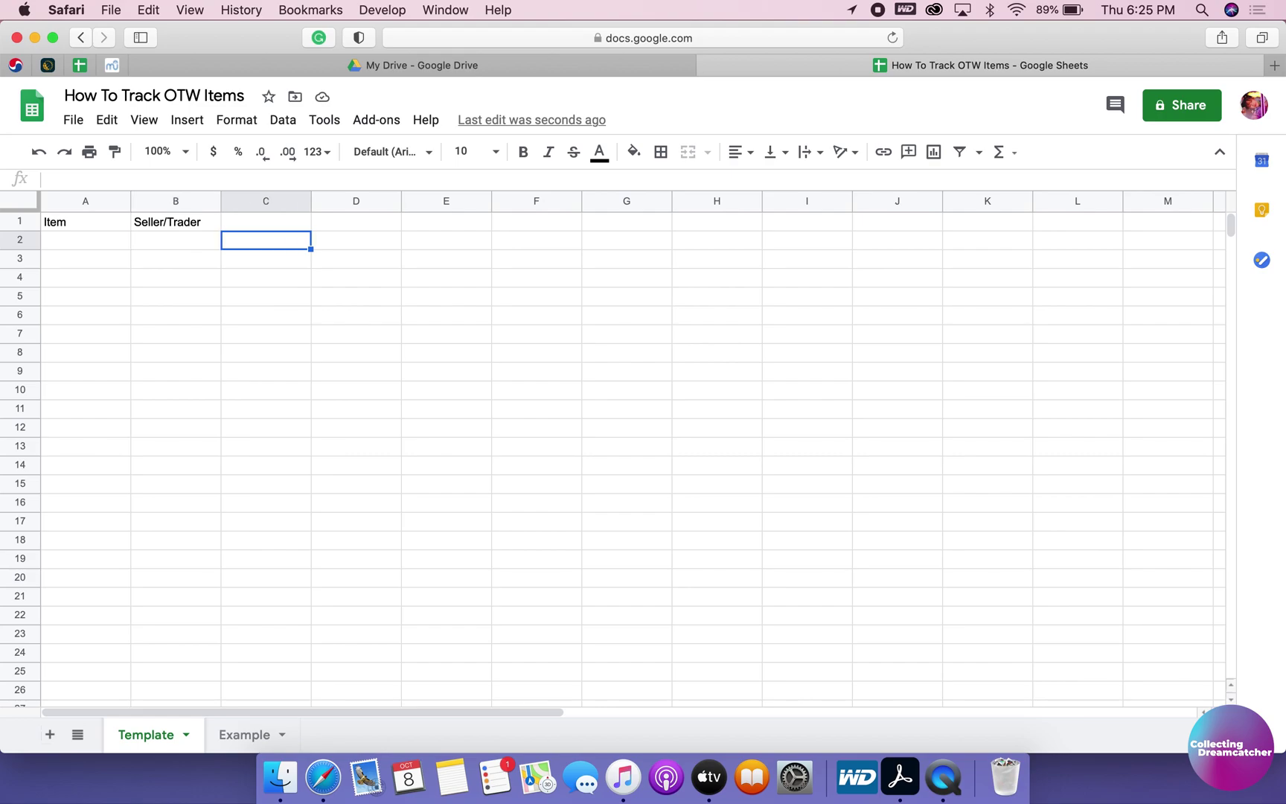
{"action": "left_click", "coordinate": [266, 221]}
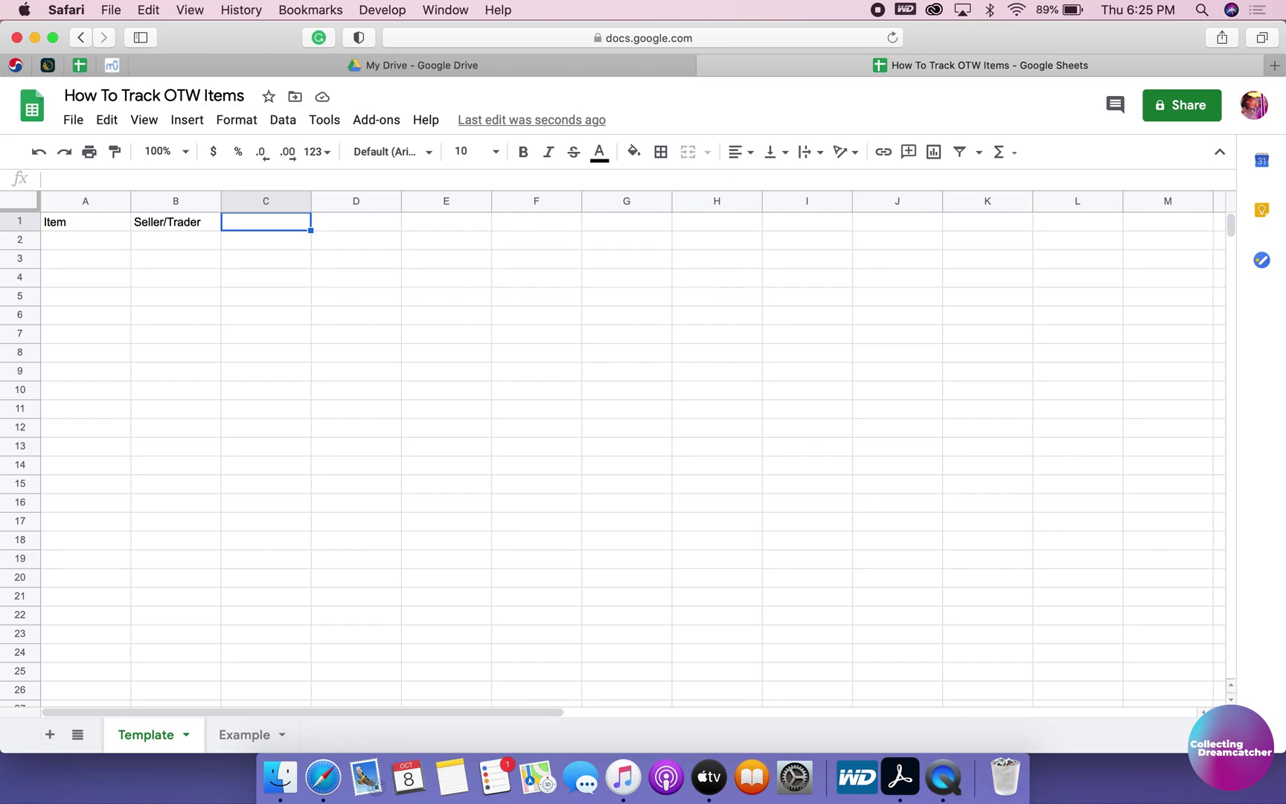
{"action": "type", "text": "Platform"}
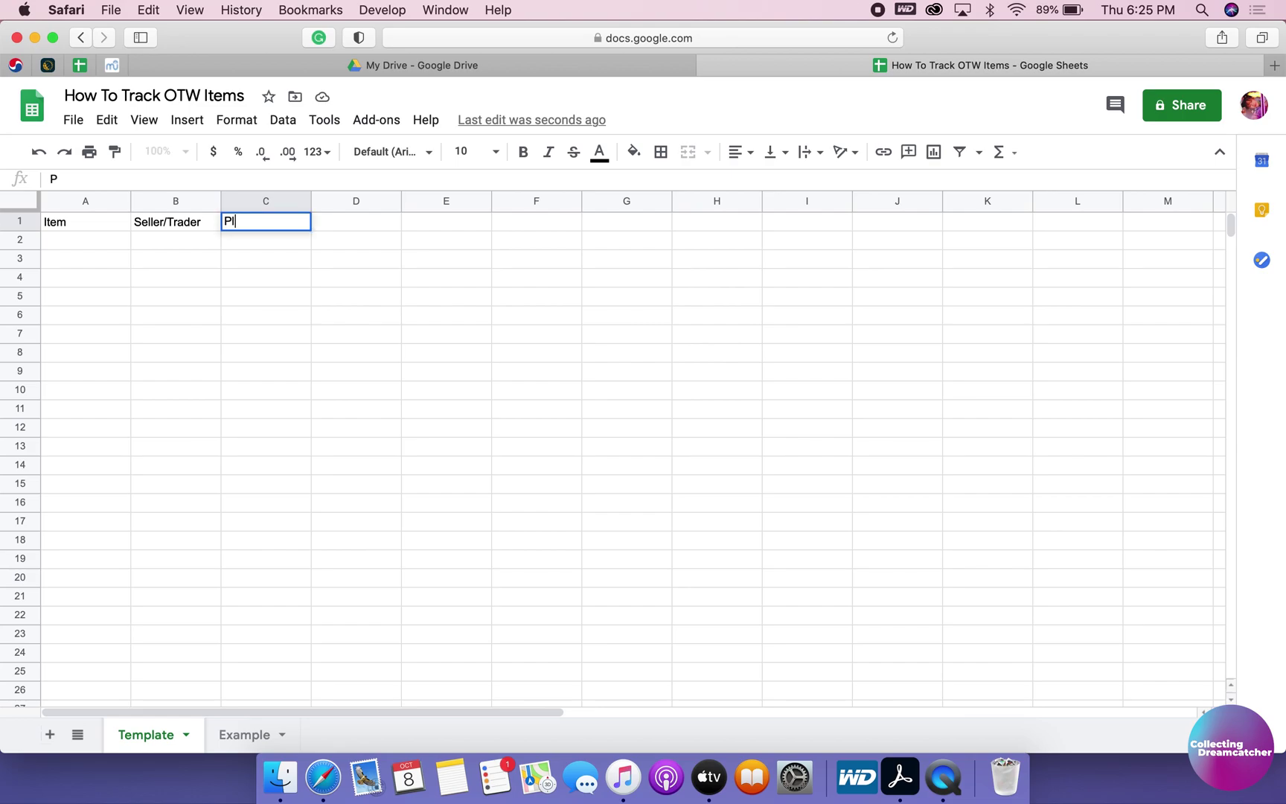
{"action": "key", "text": "Return"}
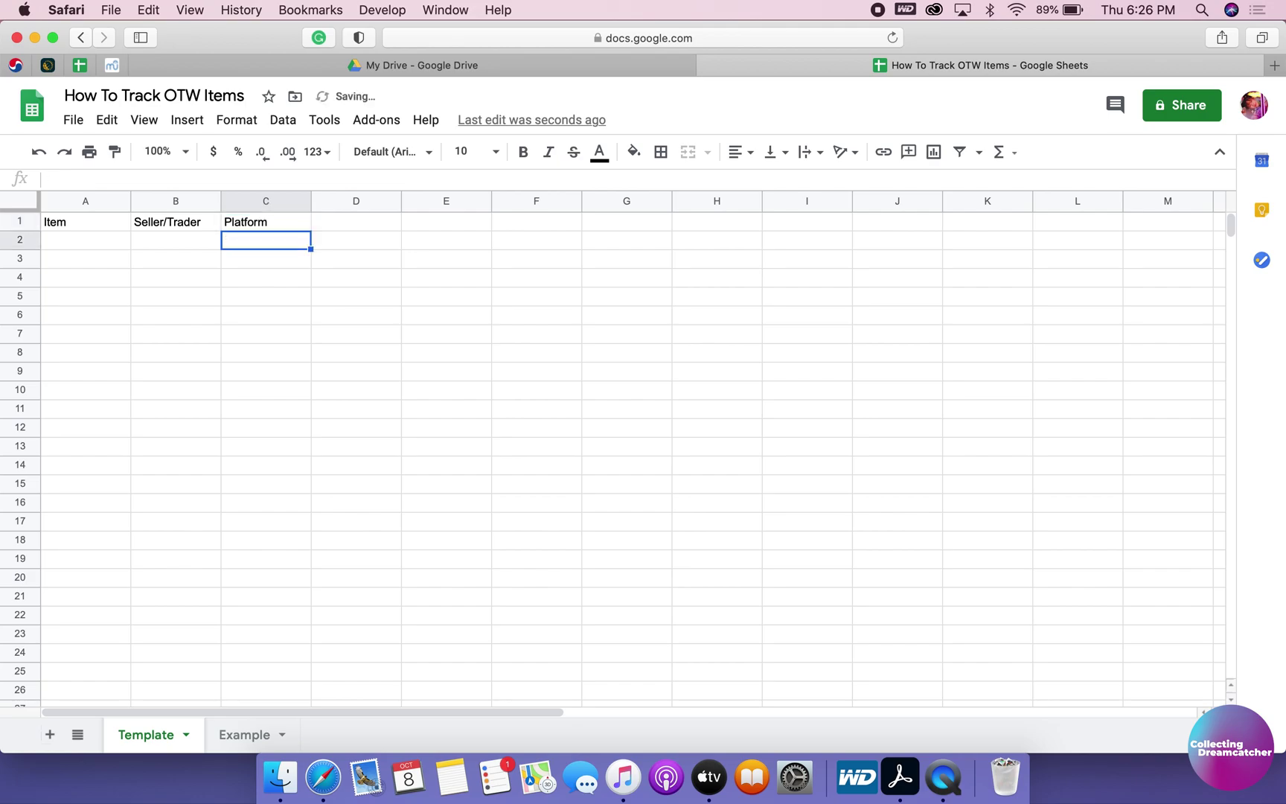
Add the column headers "Status" in D1 and "Location of Seller" in E1.
{"action": "left_click", "coordinate": [356, 221]}
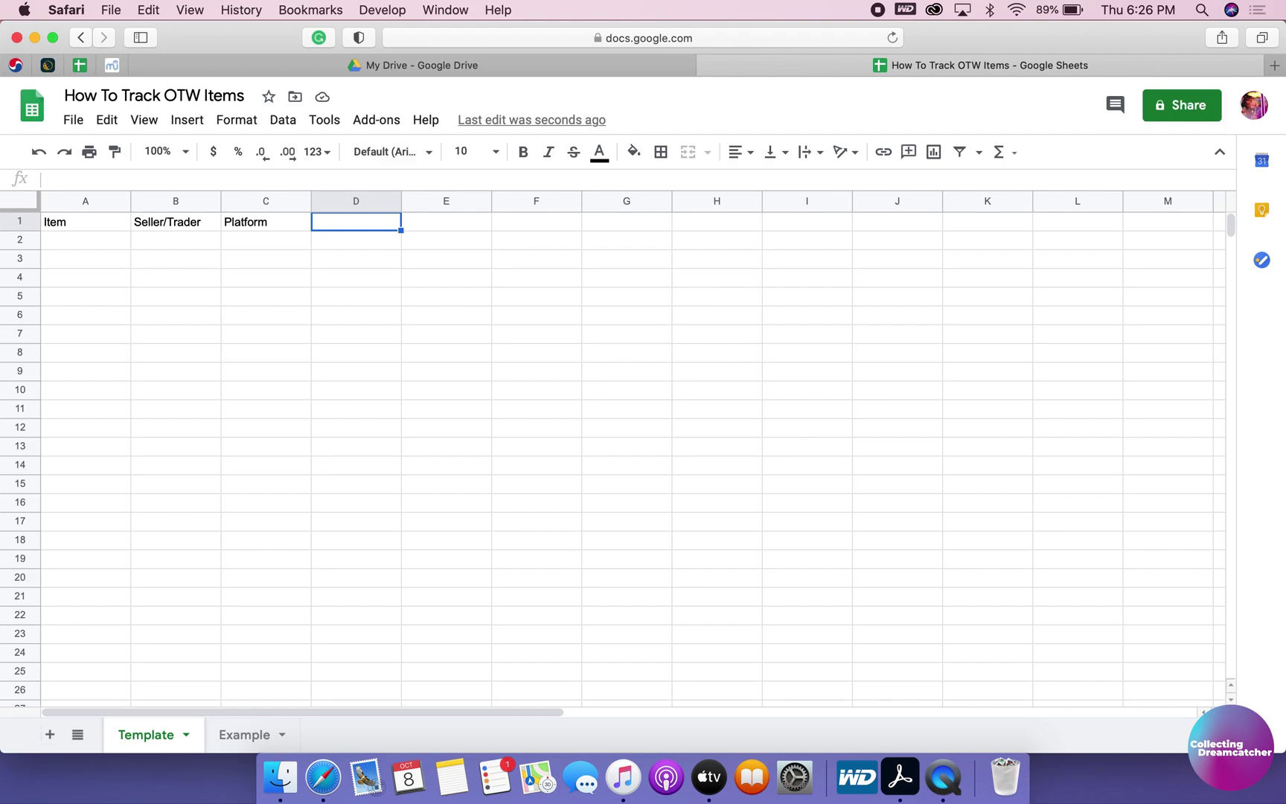
{"action": "type", "text": "Status"}
{"action": "key", "text": "Tab"}
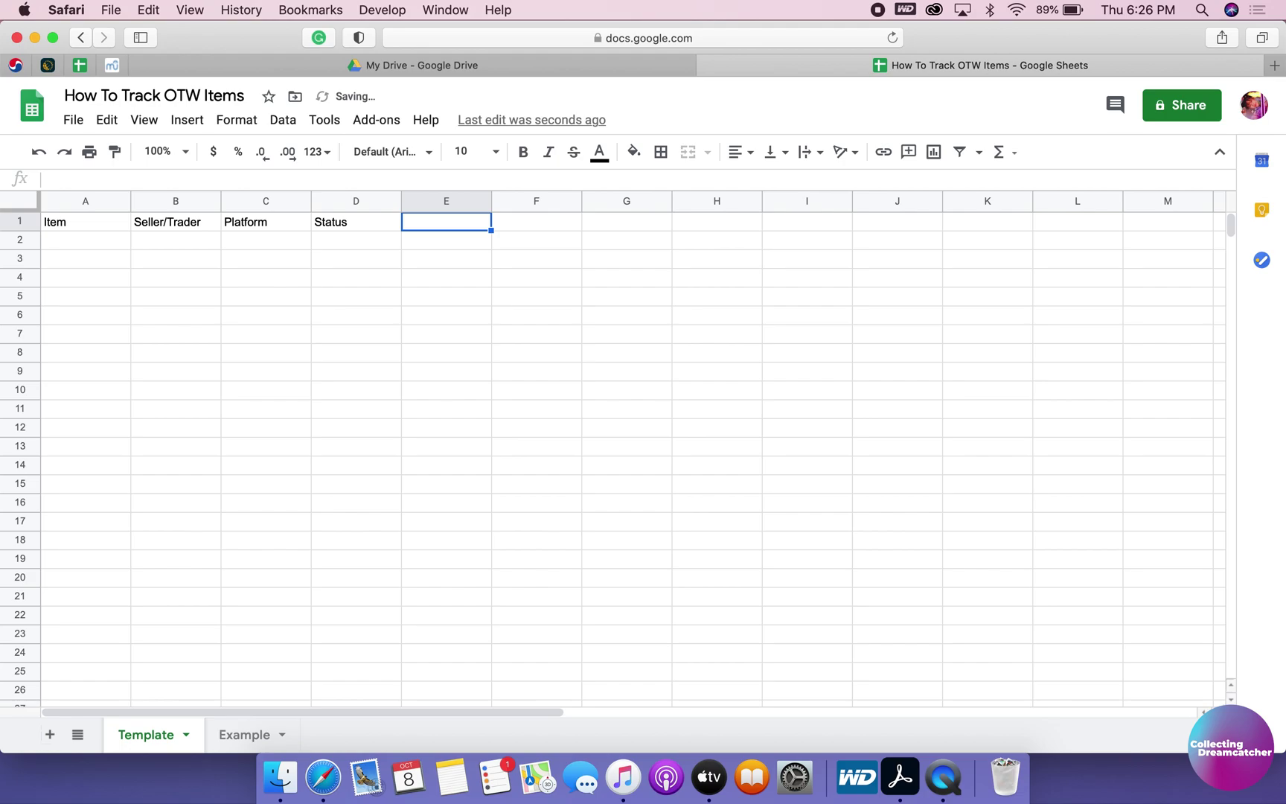
{"action": "type", "text": "Loca"}
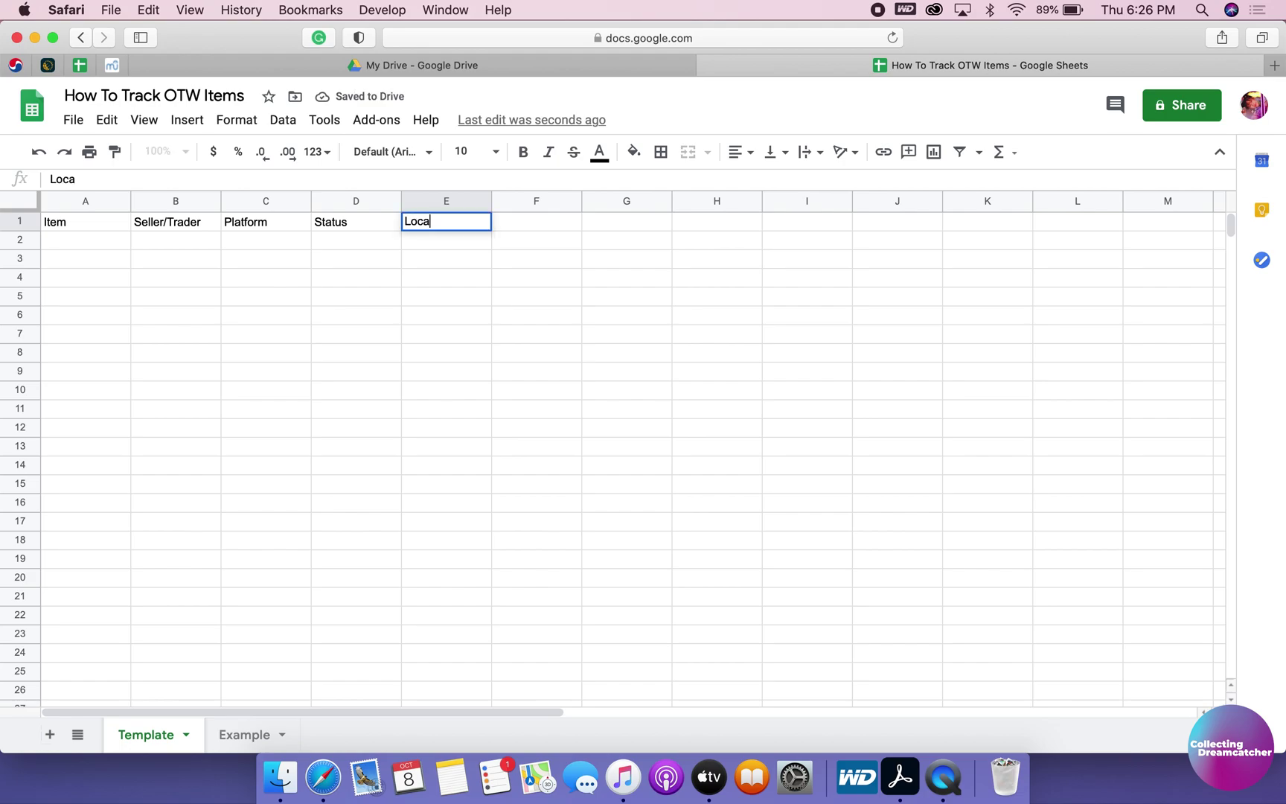
{"action": "type", "text": "tion of Seller"}
{"action": "key", "text": "Return"}
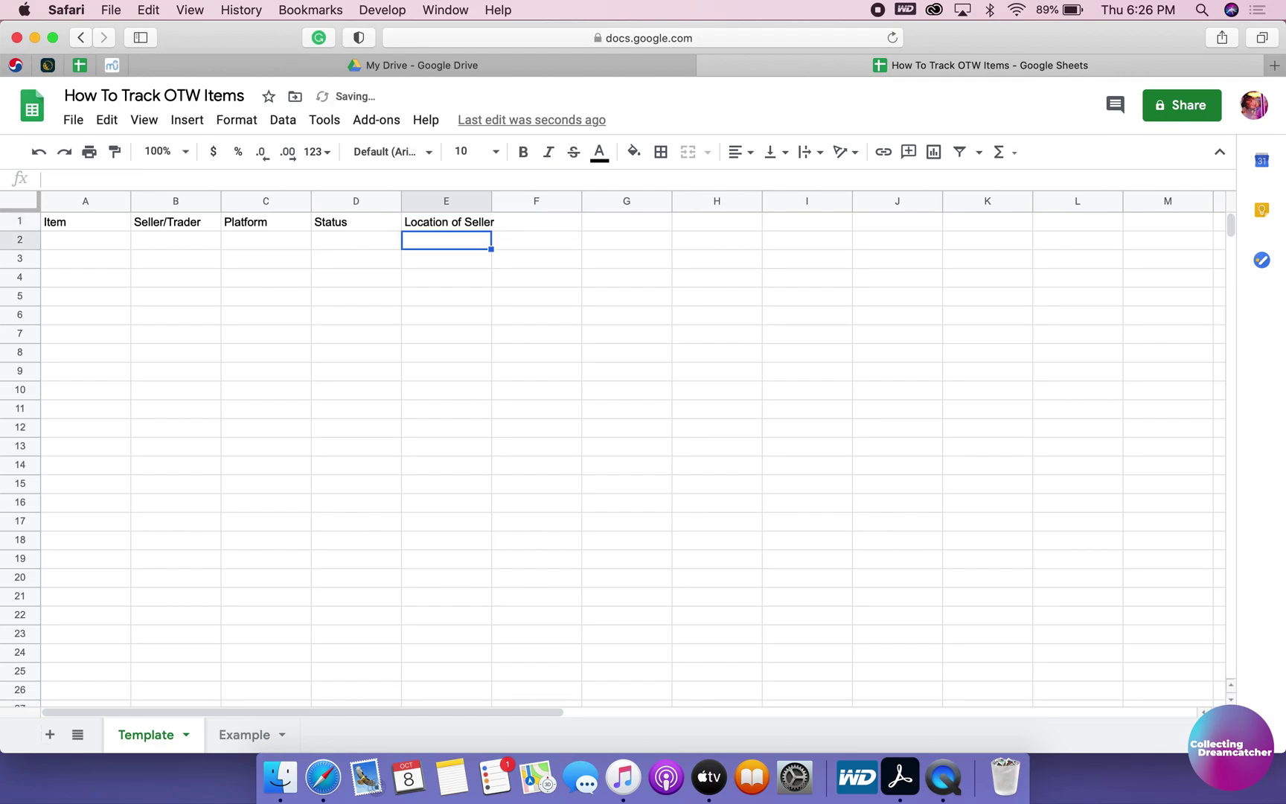
Add the column headers "Date Shipped" in F1 and "Date Arrived" in G1.
{"action": "key", "text": "Right"}
{"action": "key", "text": "Up"}
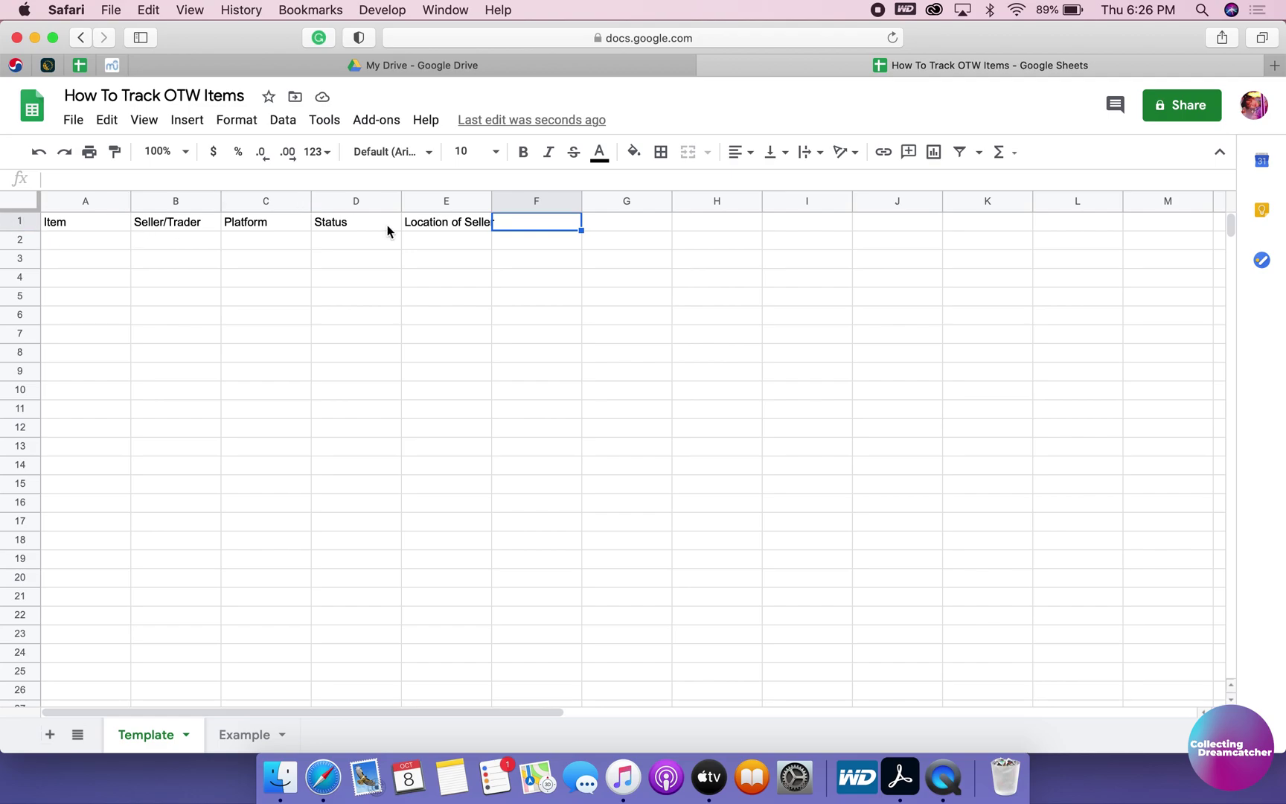
{"action": "left_click", "coordinate": [438, 241]}
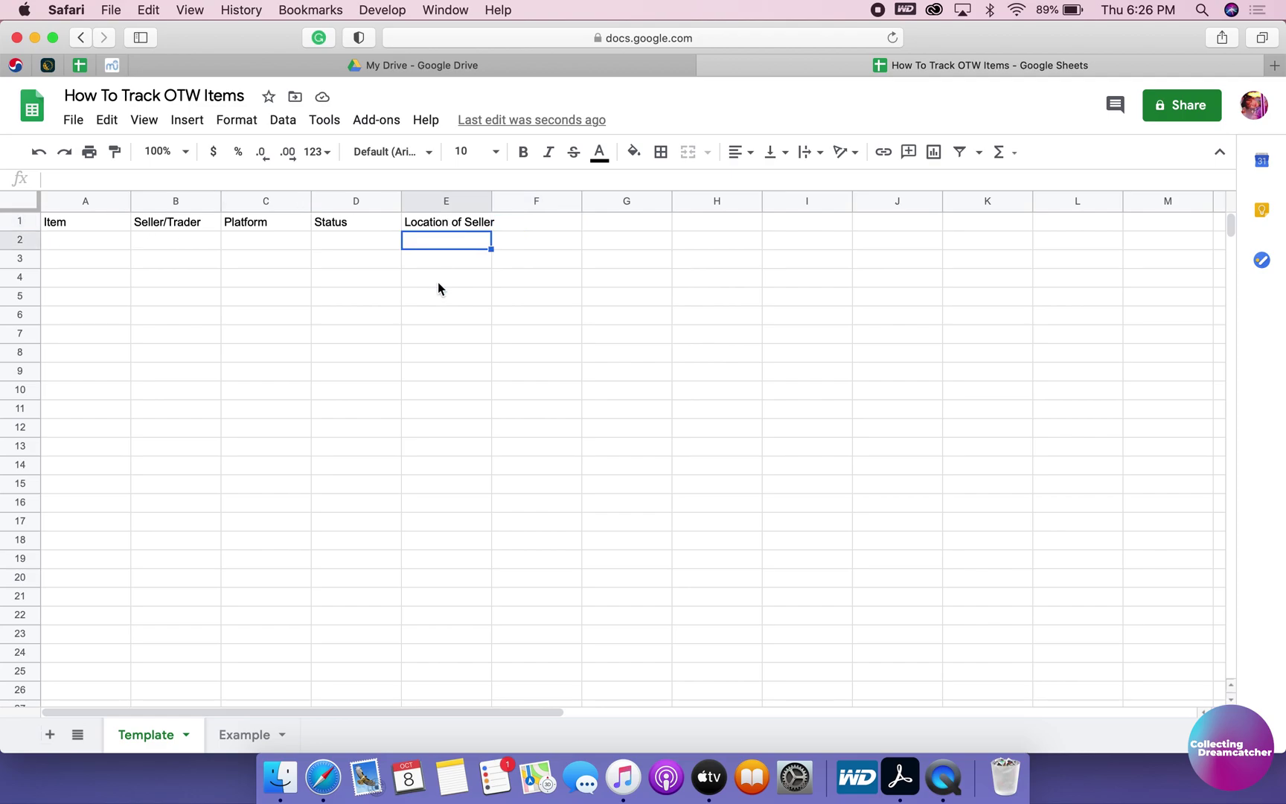
{"action": "left_click", "coordinate": [532, 224]}
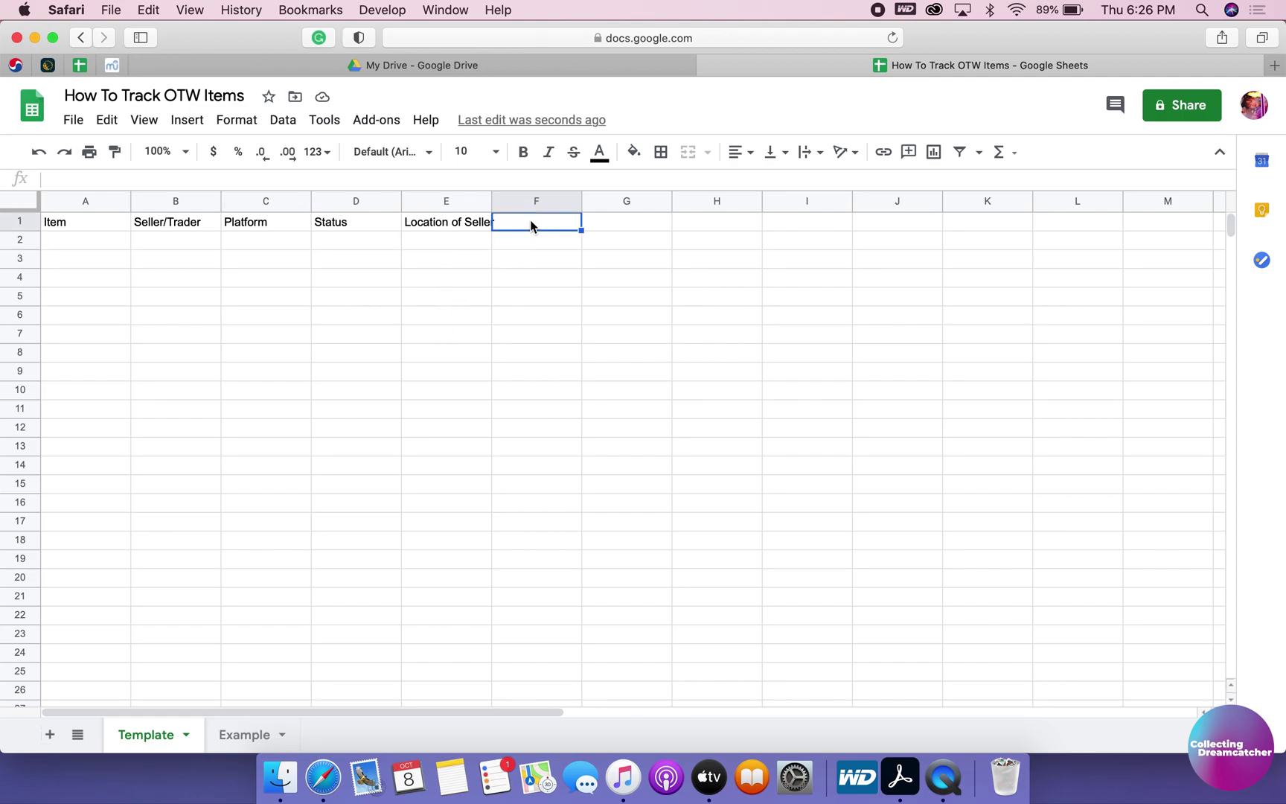
{"action": "type", "text": "Date "}
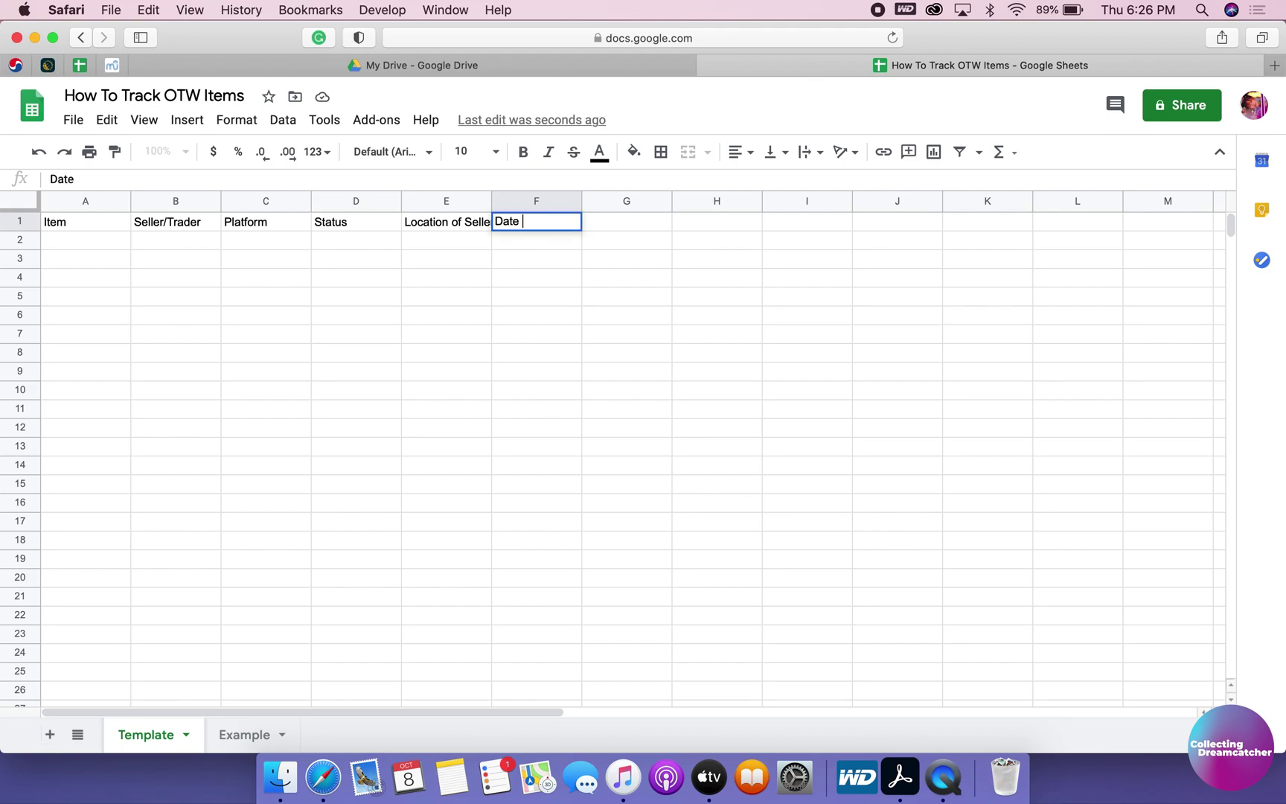
{"action": "type", "text": "Shipped"}
{"action": "key", "text": "Tab"}
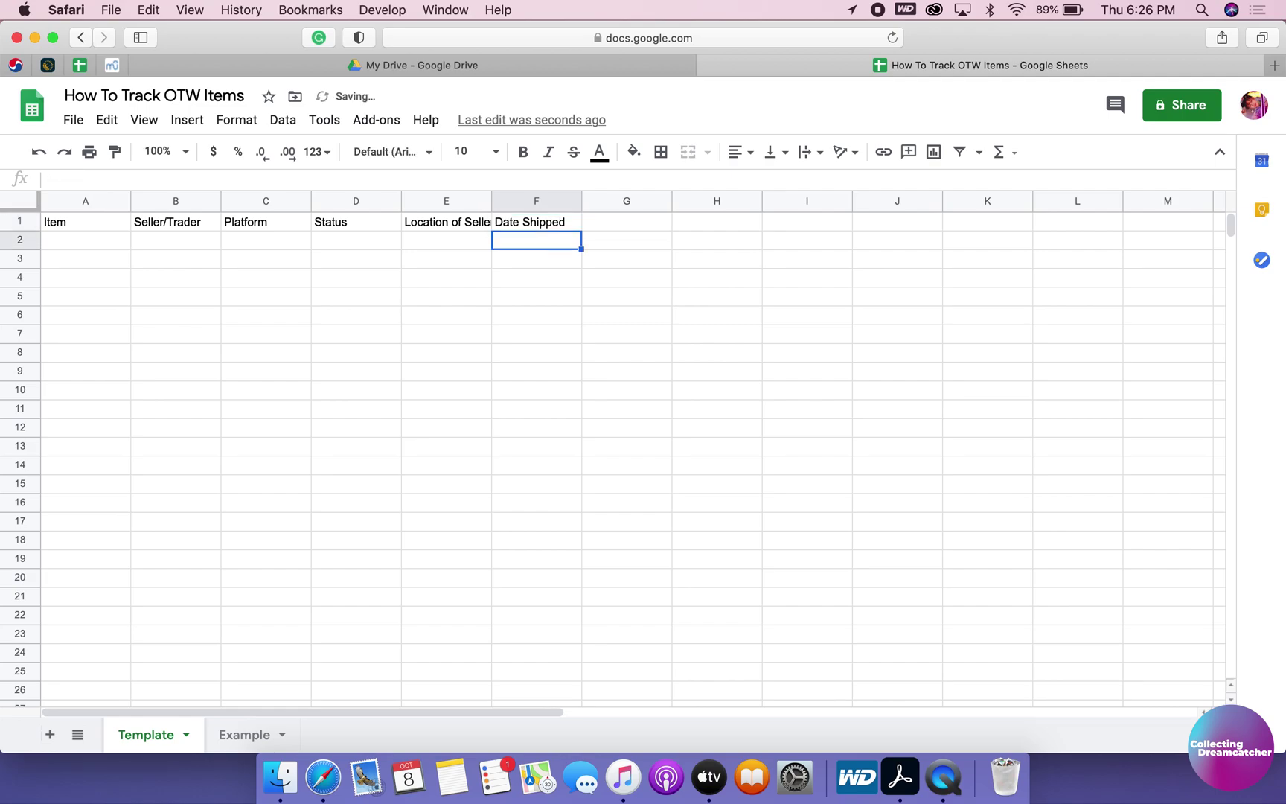
{"action": "type", "text": "ate ("}
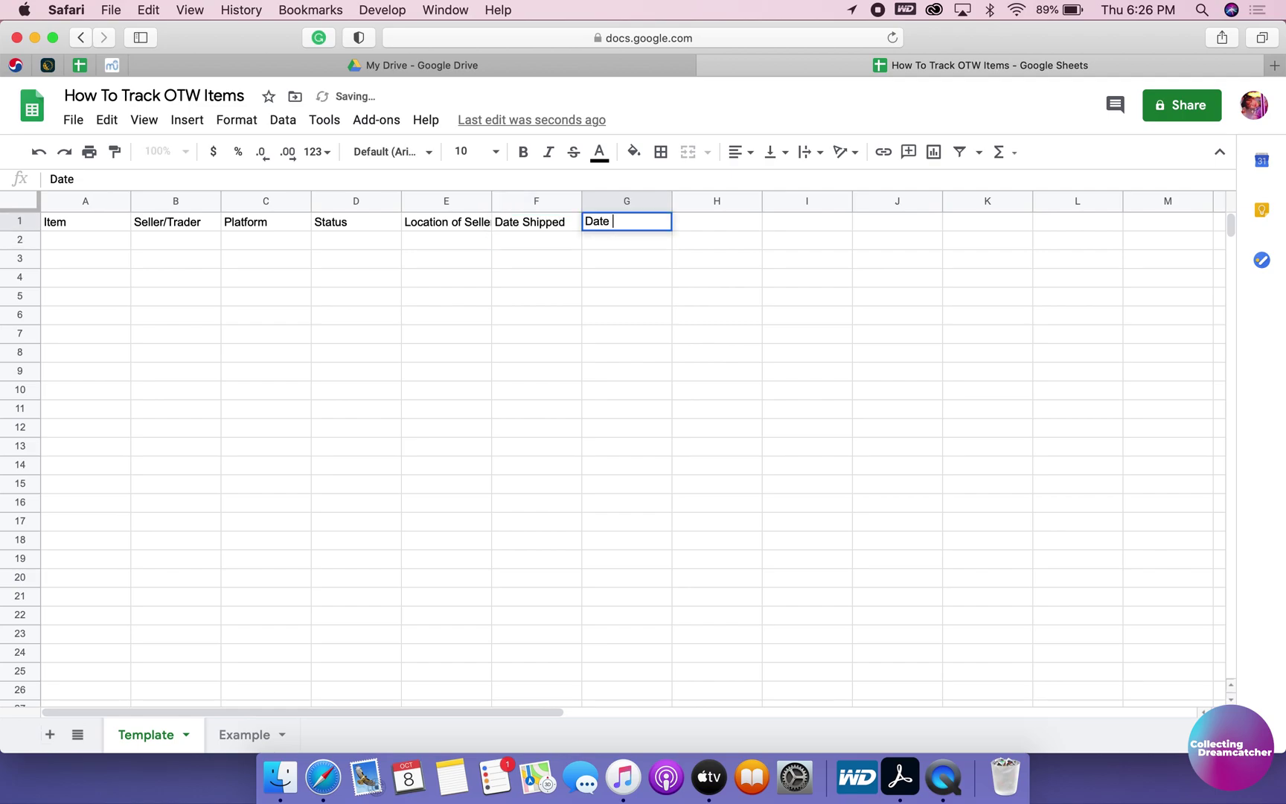
{"action": "key", "text": "BackSpace"}
{"action": "type", "text": "Arrived"}
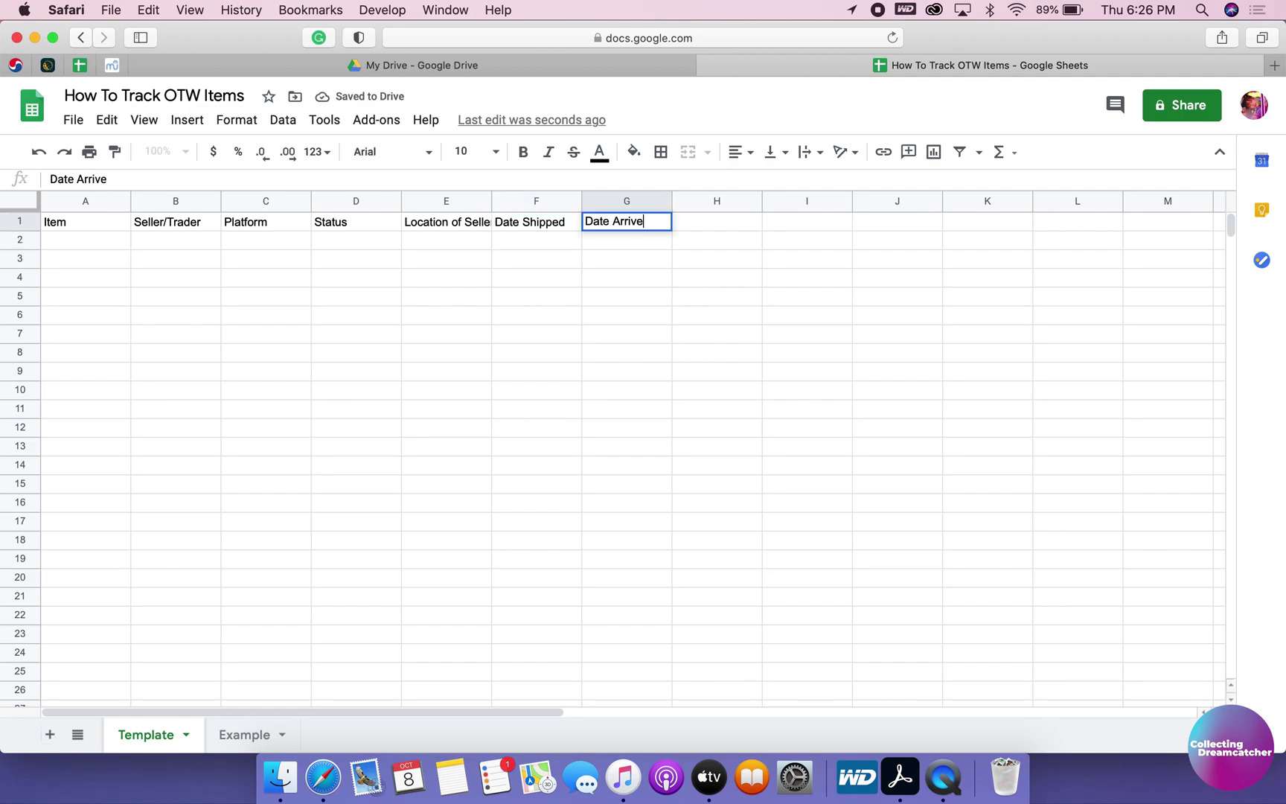
{"action": "key", "text": "Return"}
Add the column header "Positive Experience" in cell H1.
{"action": "left_click", "coordinate": [717, 240]}
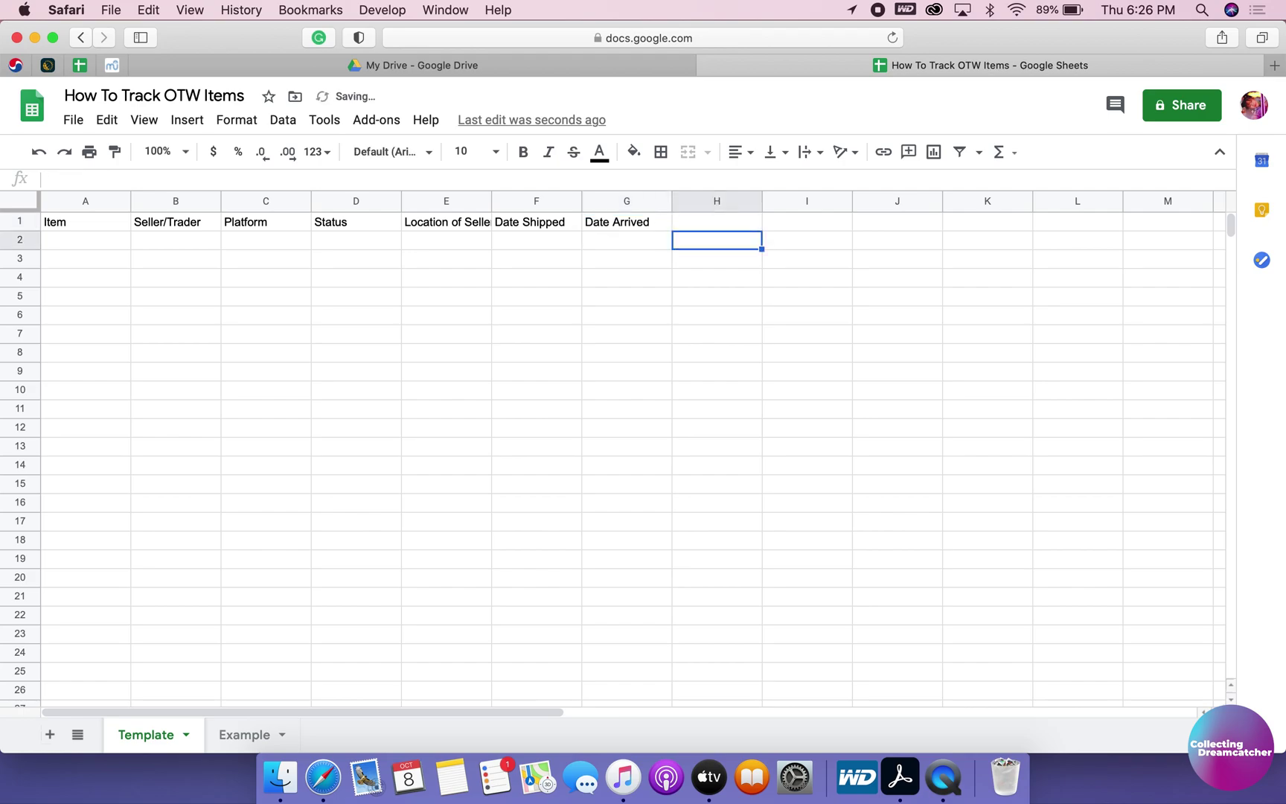
{"action": "key", "text": "Up"}
{"action": "key", "text": "Left"}
{"action": "key", "text": "Left"}
{"action": "key", "text": "Left"}
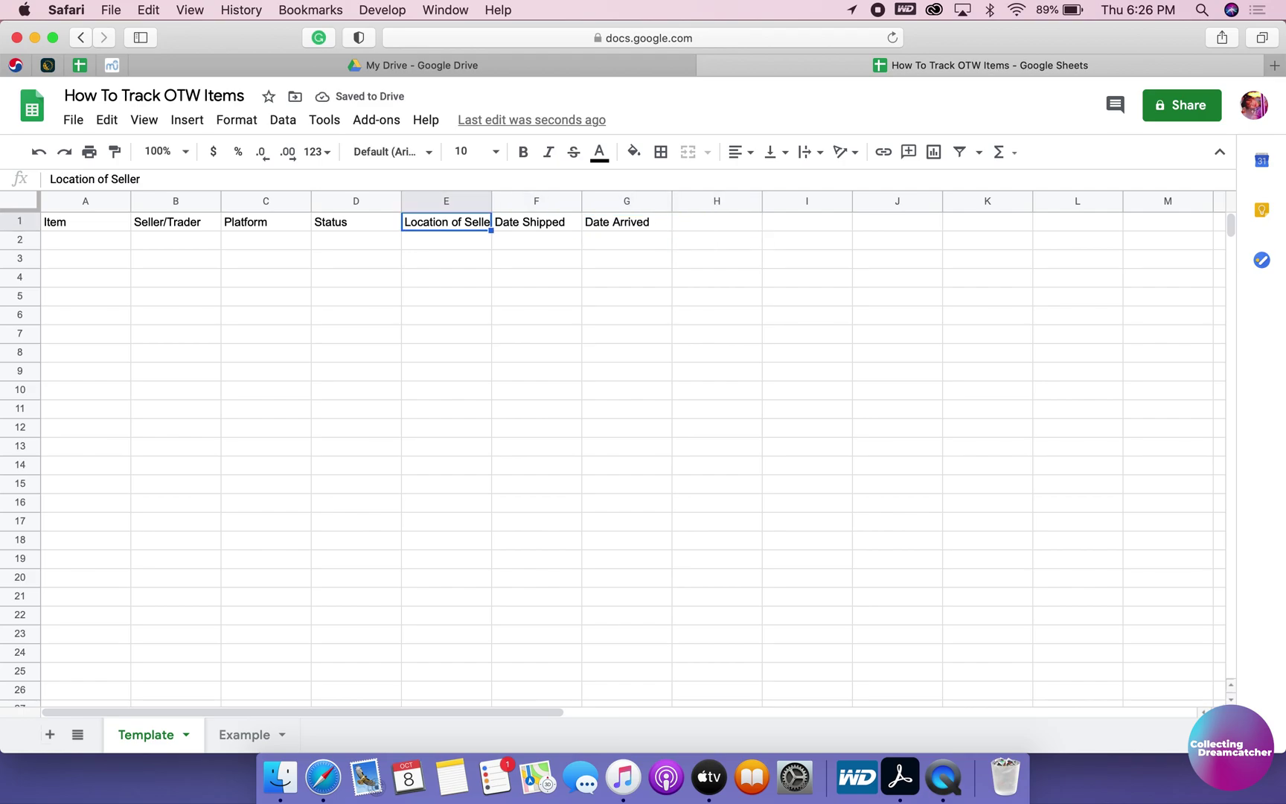
{"action": "key", "text": "Down"}
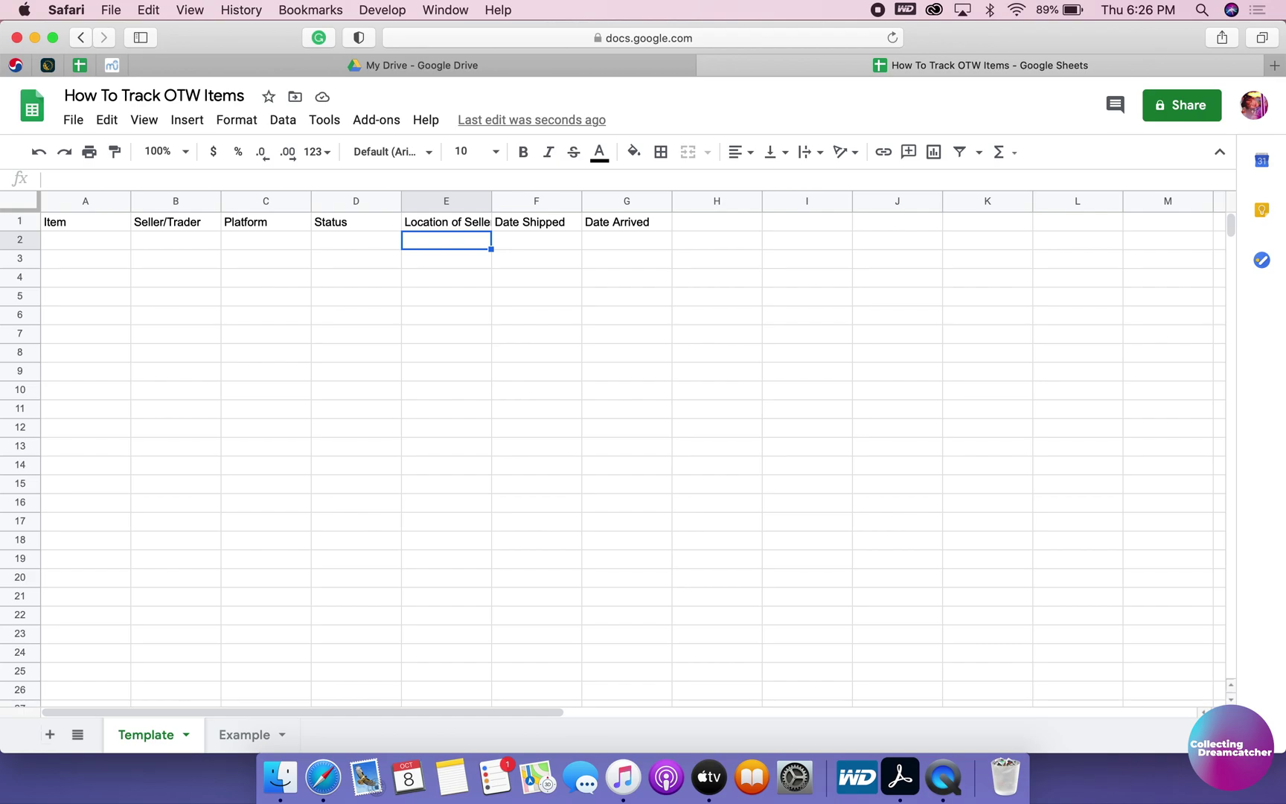
{"action": "key", "text": "Right"}
{"action": "key", "text": "Right"}
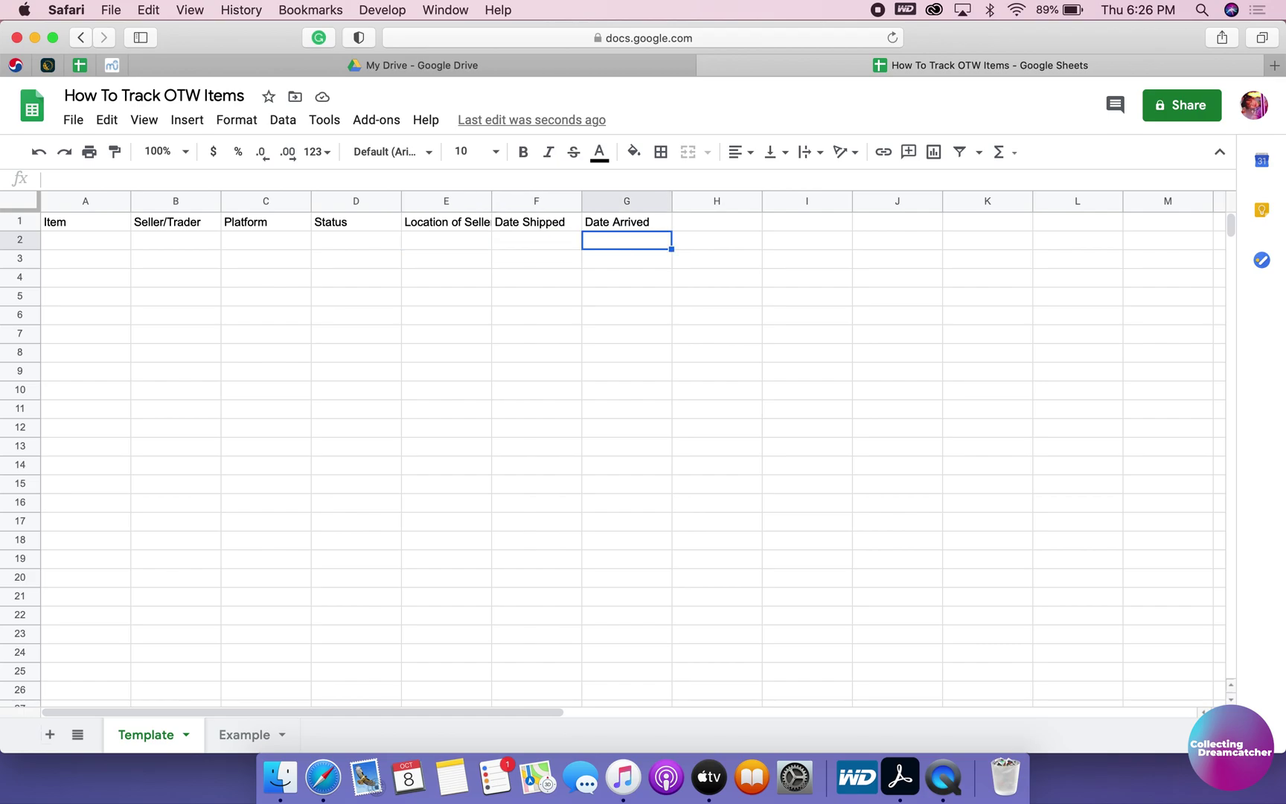
{"action": "key", "text": "Right"}
{"action": "key", "text": "Up"}
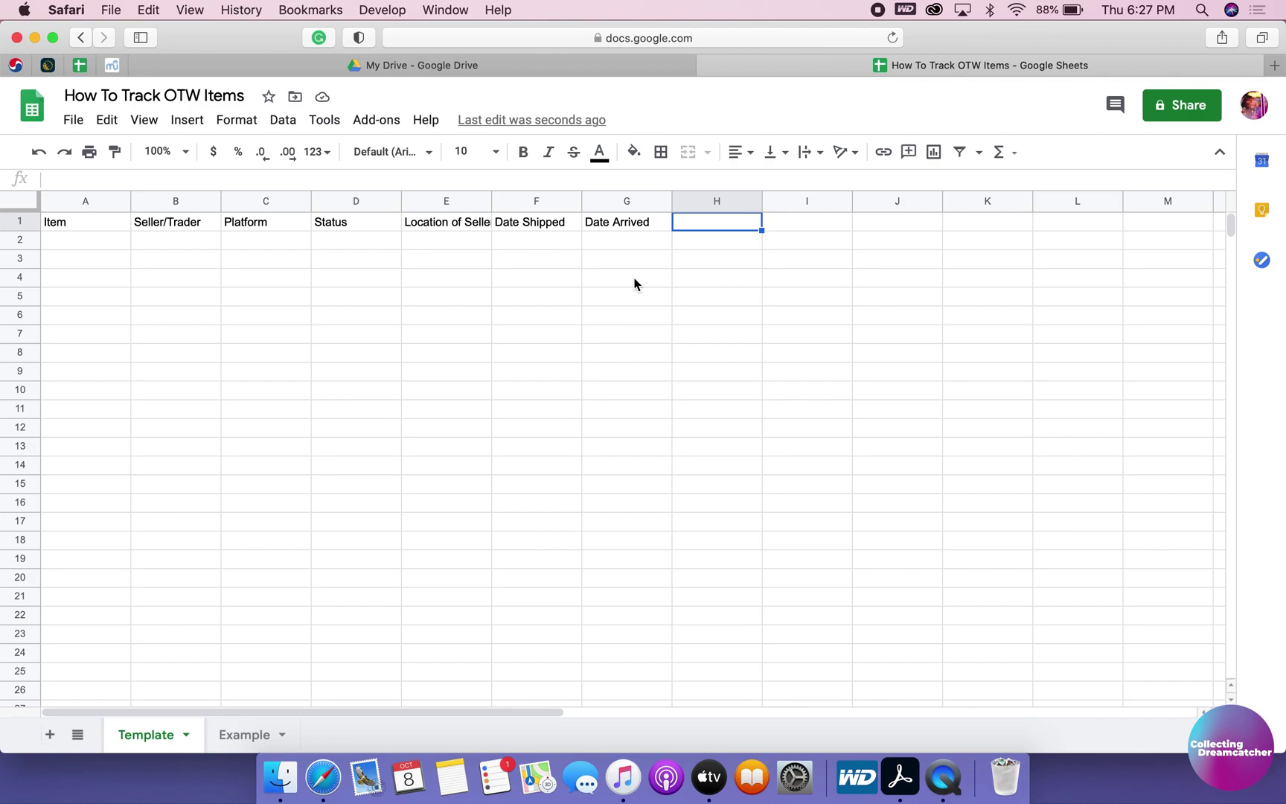
{"action": "type", "text": "Positive Experienc"}
{"action": "key", "text": "Return"}
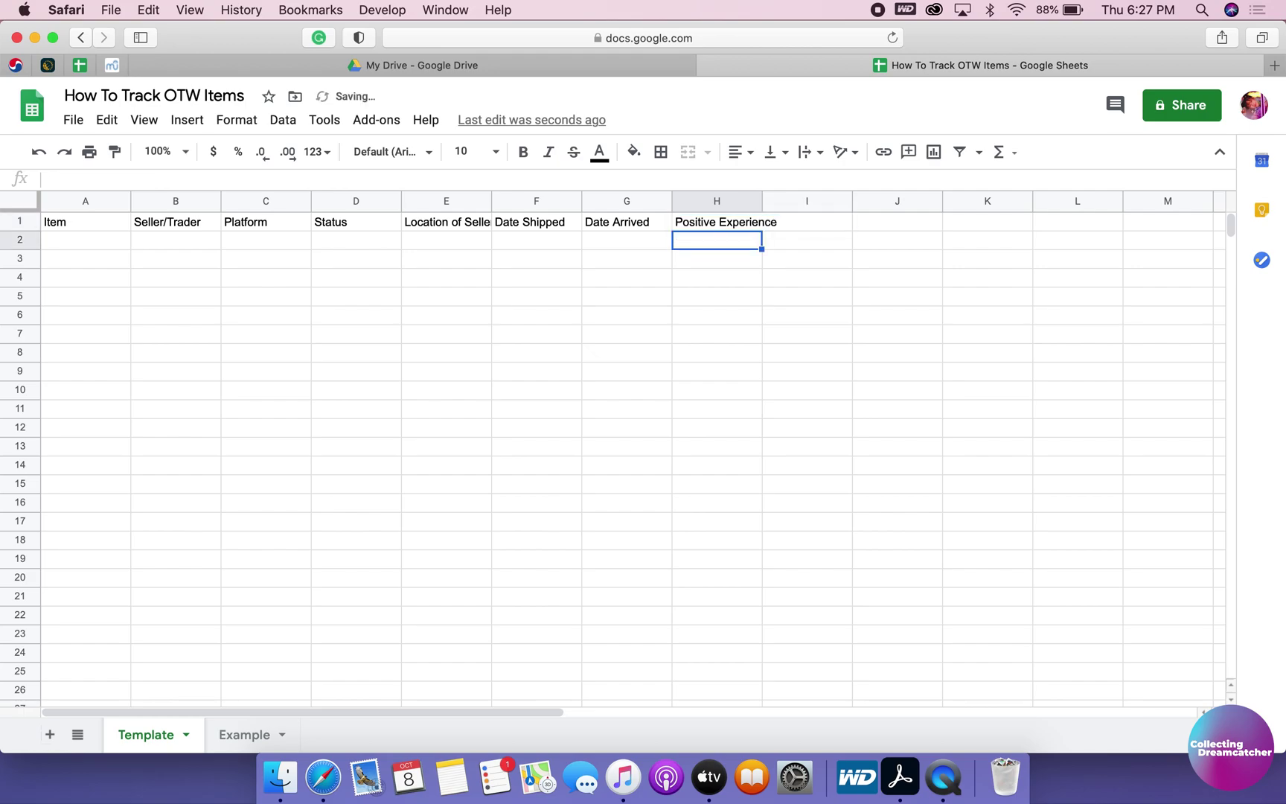
Enter the heading "Legend" in cell K1, apart from the tracking columns.
{"action": "left_click", "coordinate": [760, 222]}
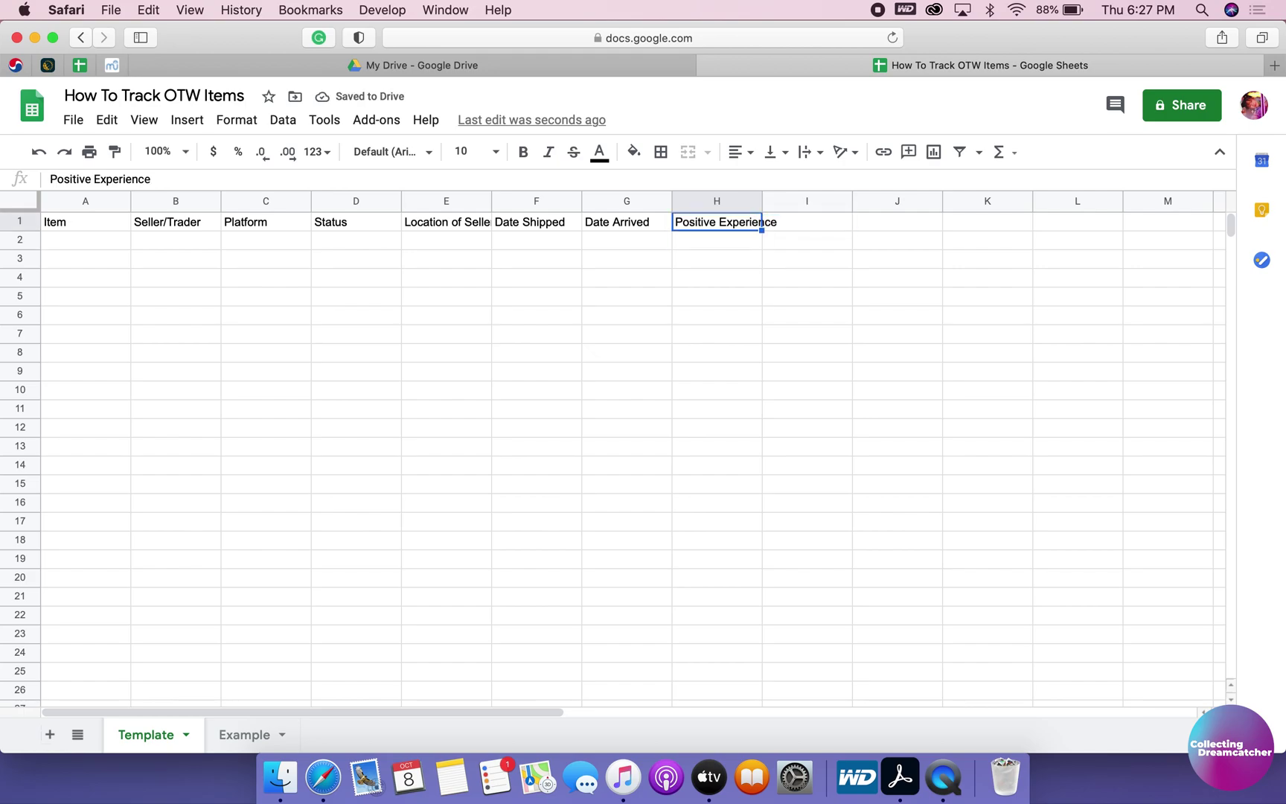
{"action": "key", "text": "Down"}
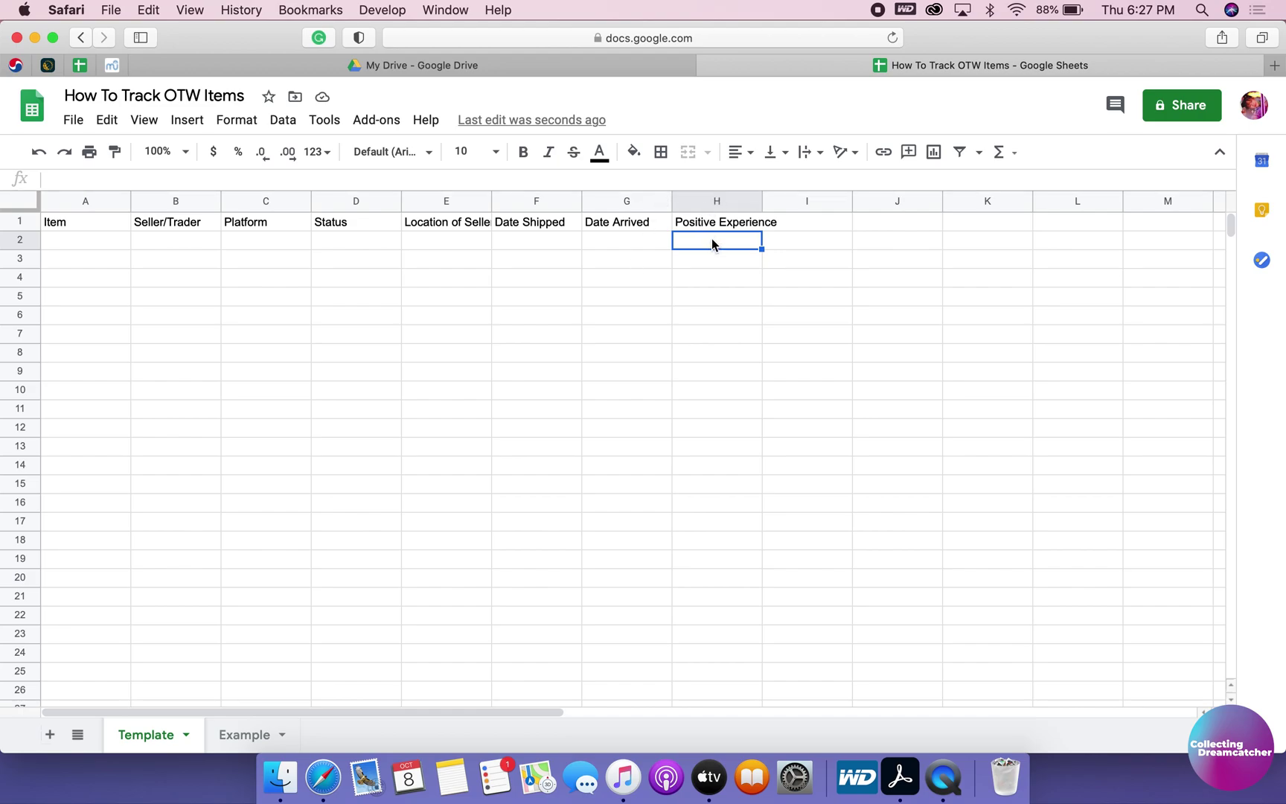
{"action": "left_click", "coordinate": [897, 224]}
{"action": "scroll", "coordinate": [896, 224], "scroll_direction": "right", "scroll_amount": 3}
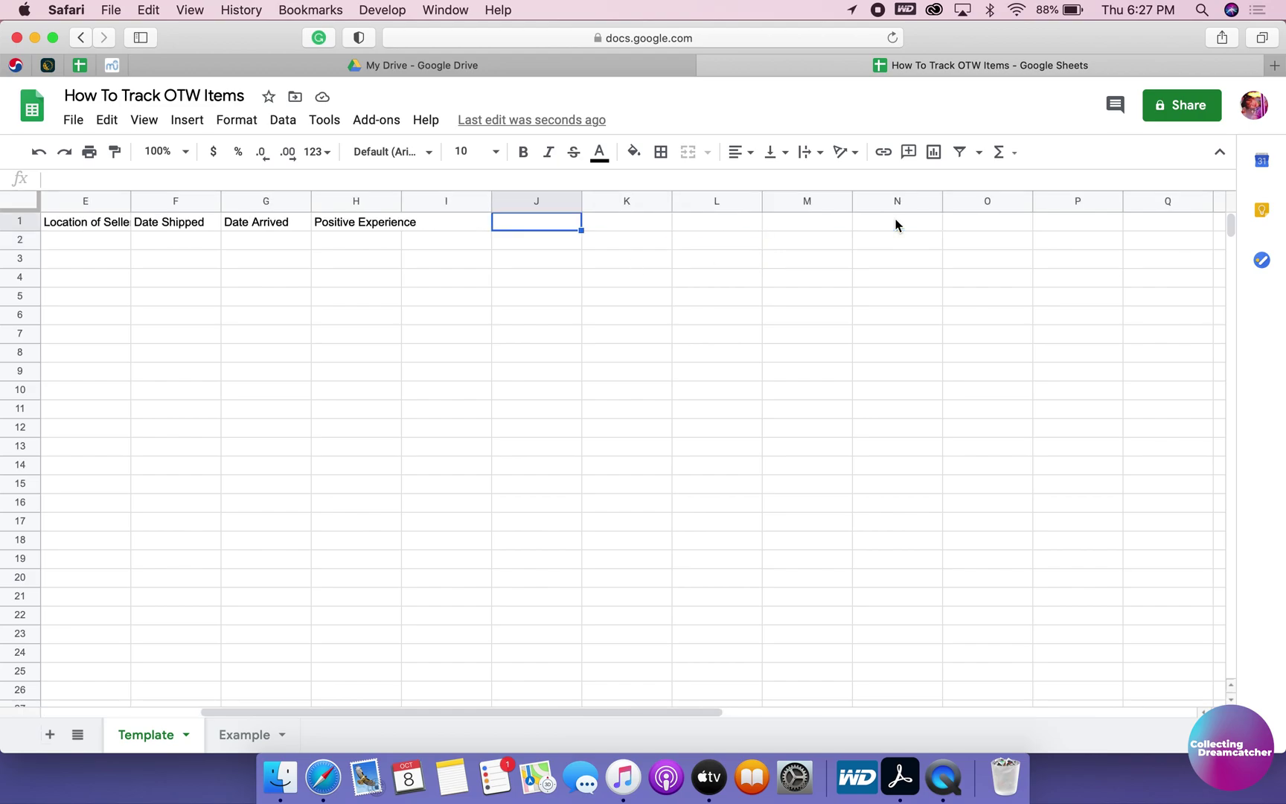
{"action": "scroll", "coordinate": [896, 224], "scroll_direction": "left", "scroll_amount": 3}
{"action": "left_click", "coordinate": [964, 227]}
{"action": "type", "text": "Legend"}
{"action": "key", "text": "Return"}
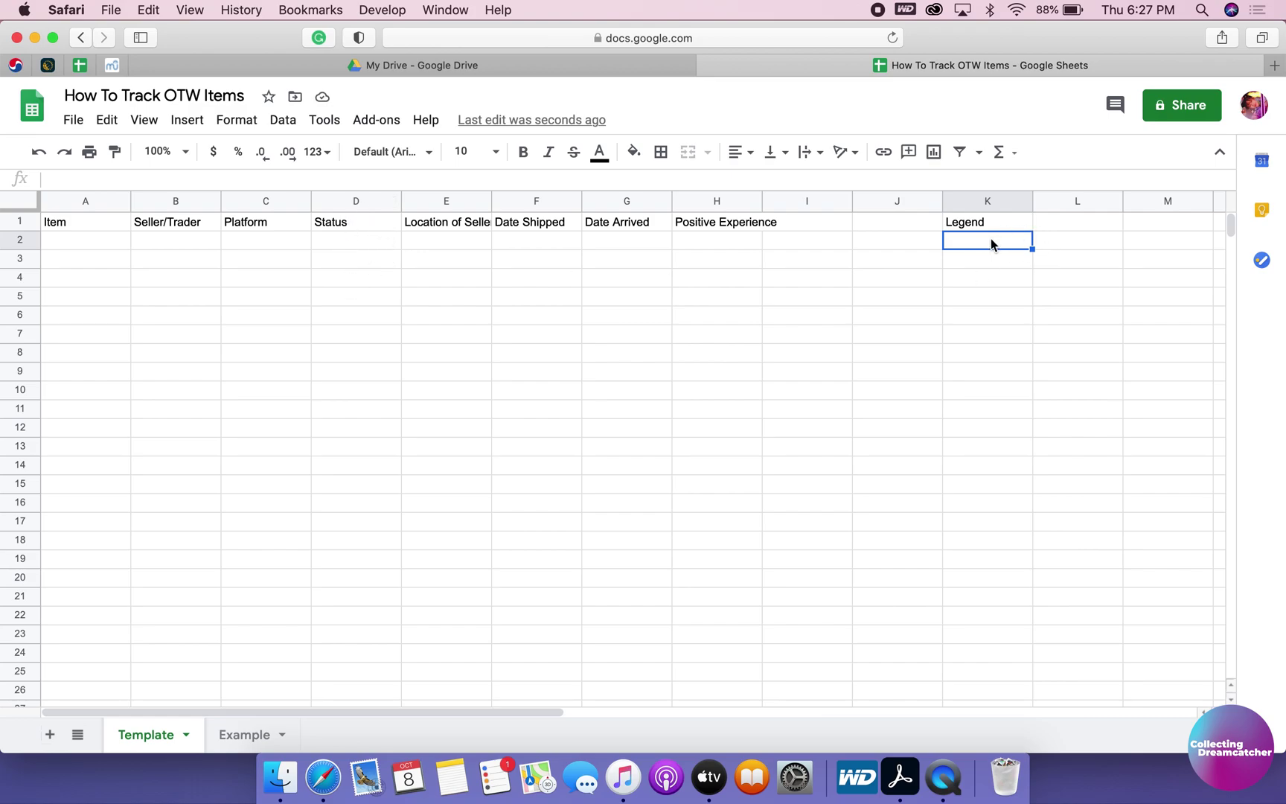
List the status values "Inquiry", "Paid" and "Packaged" under the Legend heading in K2 to K4.
{"action": "type", "text": "Inquiry"}
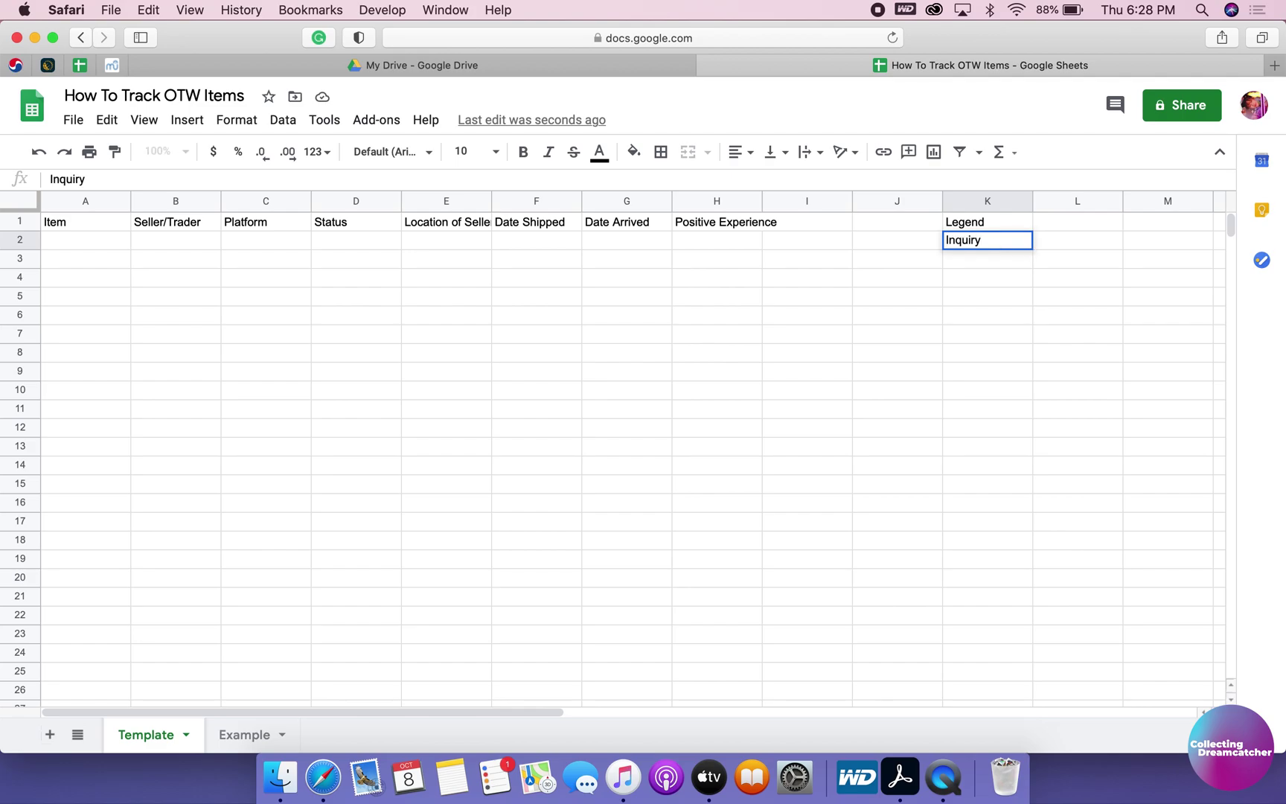
{"action": "key", "text": "Return"}
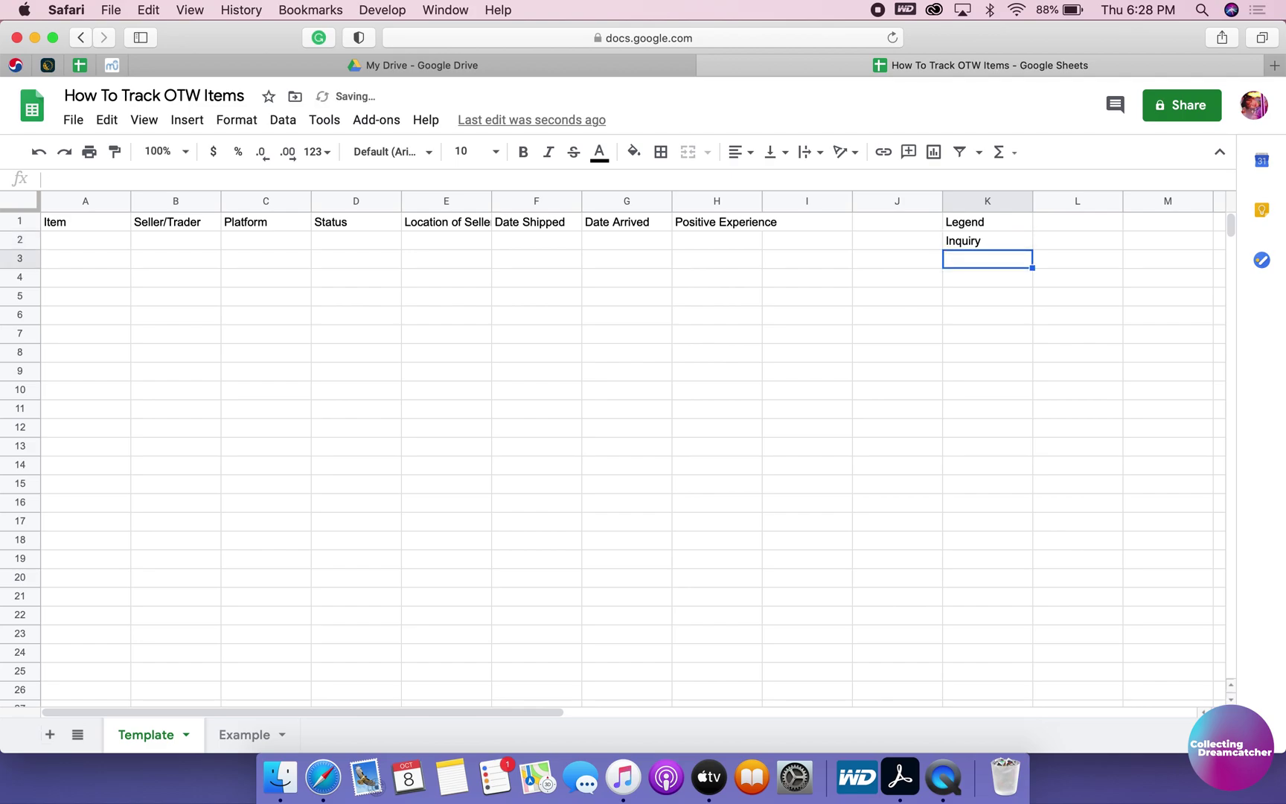
{"action": "type", "text": "Paid"}
{"action": "key", "text": "Return"}
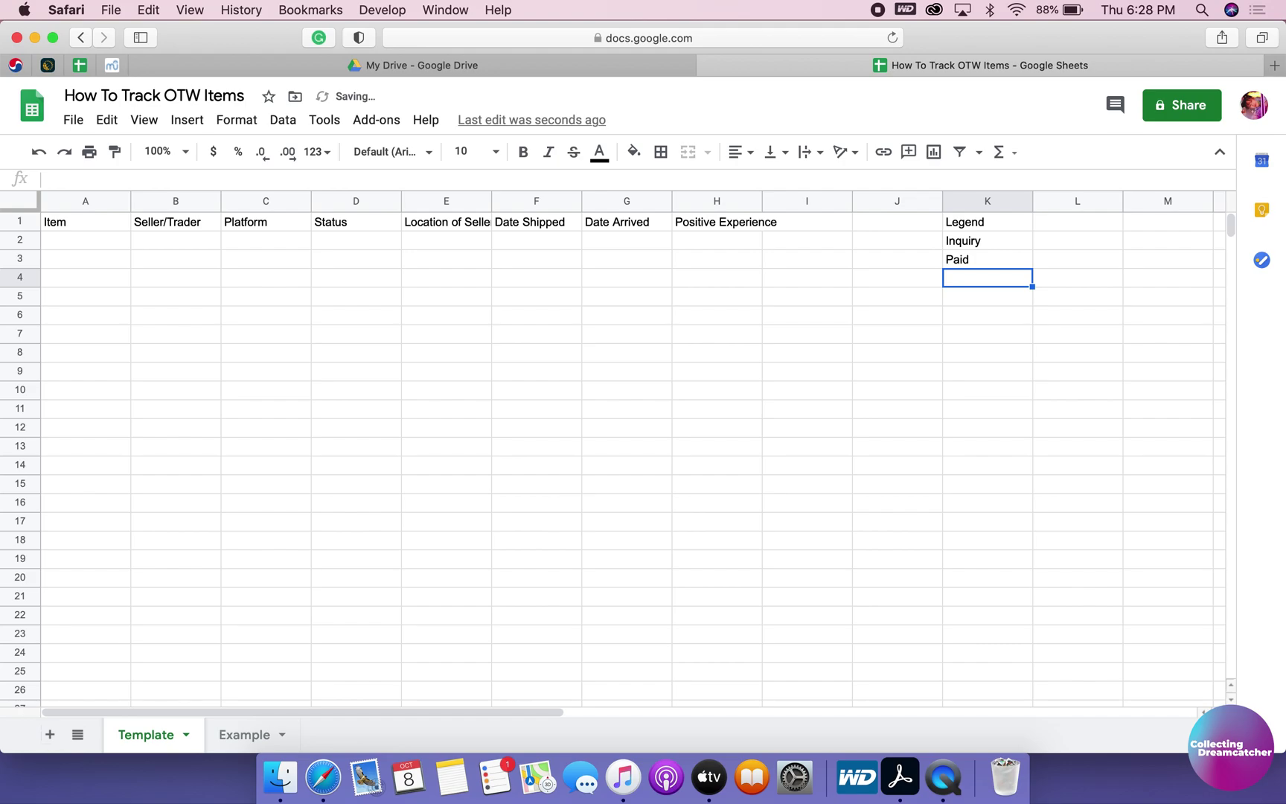
{"action": "type", "text": "Packaged"}
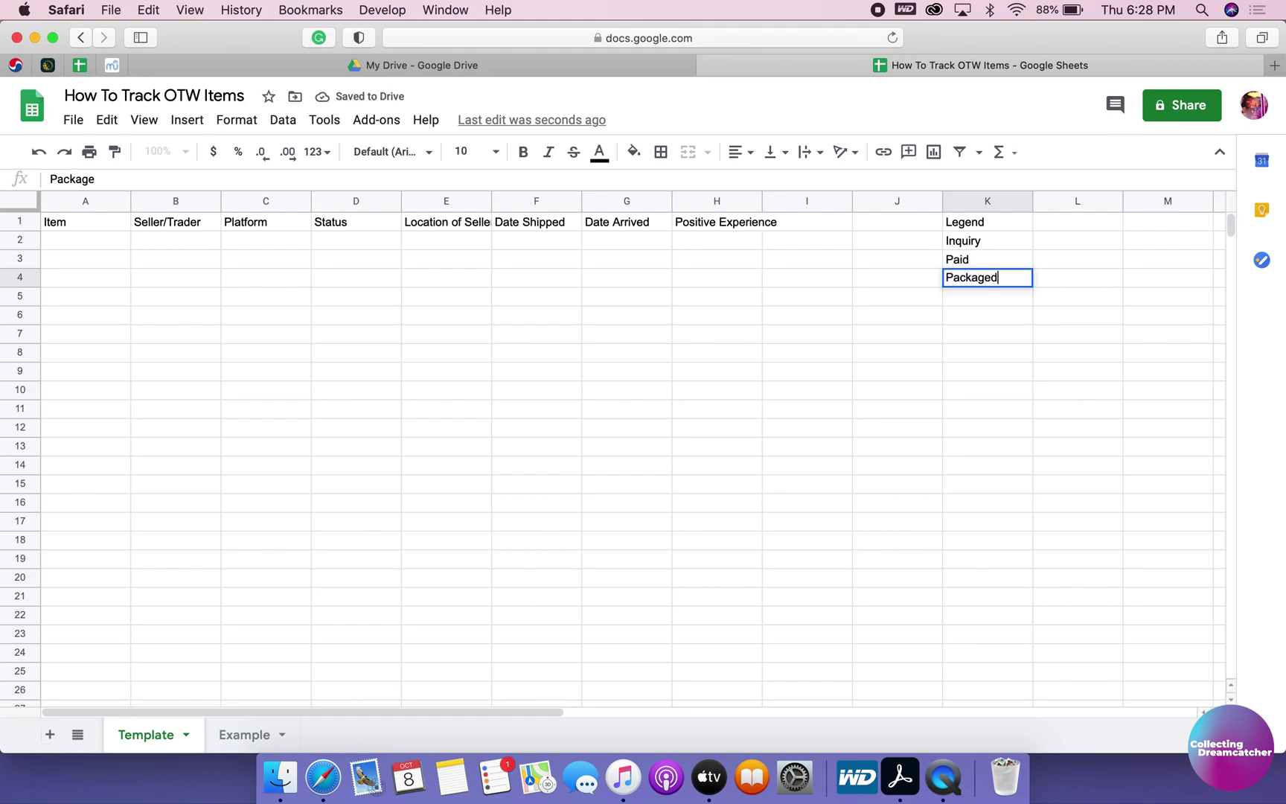
{"action": "key", "text": "Return"}
Add the status values "Shipped", "Arrived" and "Missing" to the legend in K5 to K7.
{"action": "type", "text": "Shipped"}
{"action": "key", "text": "Return"}
{"action": "type", "text": "A"}
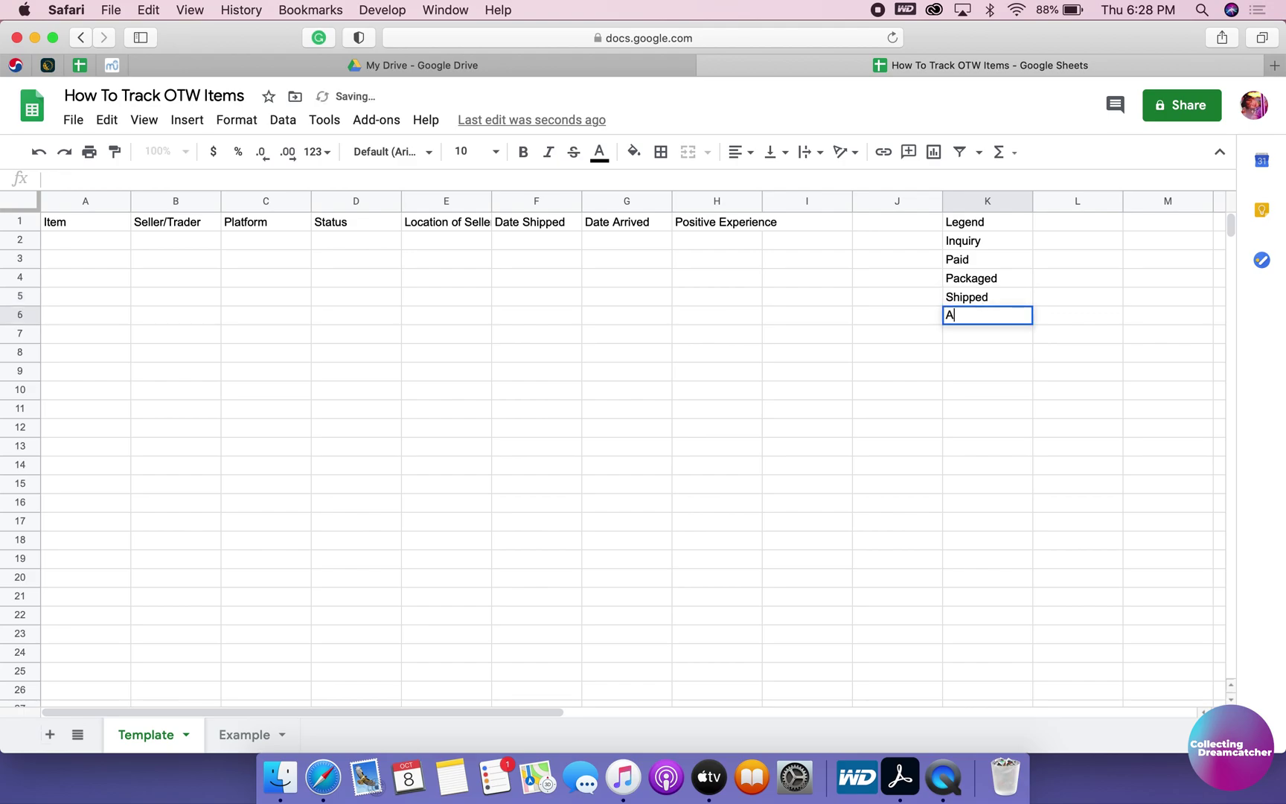
{"action": "type", "text": "rrived"}
{"action": "key", "text": "Return"}
{"action": "type", "text": "Mi"}
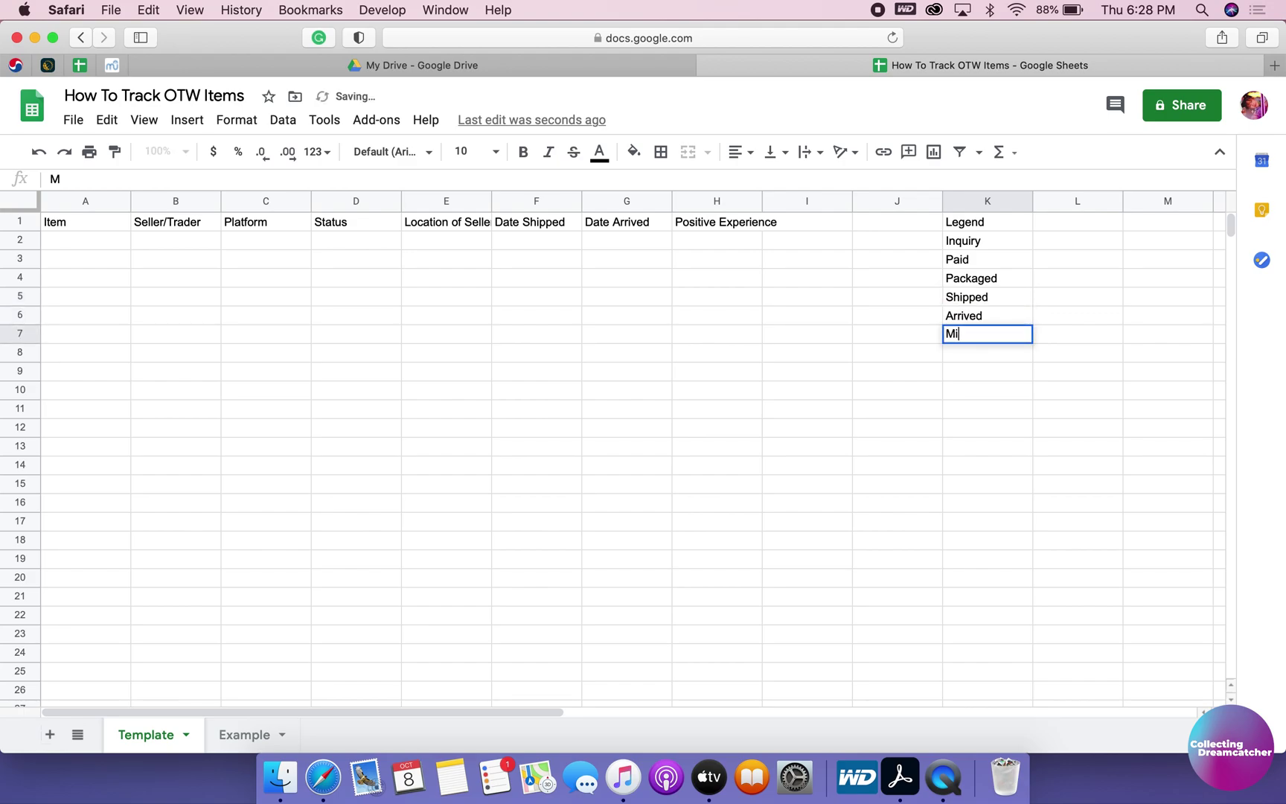
{"action": "type", "text": "ssing"}
{"action": "key", "text": "Return"}
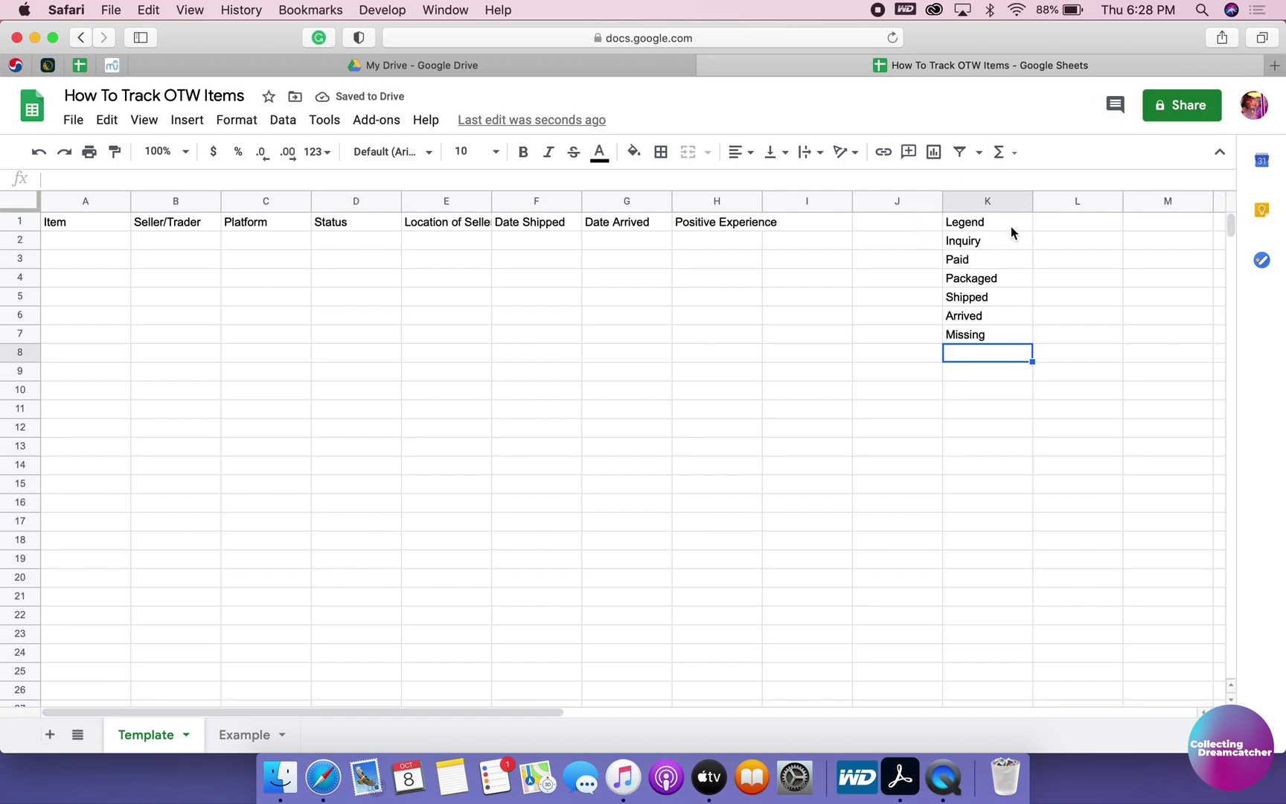
Color-code the first two statuses by filling L2 beside Inquiry orange and L3 beside Paid dark green.
{"action": "left_click", "coordinate": [989, 224]}
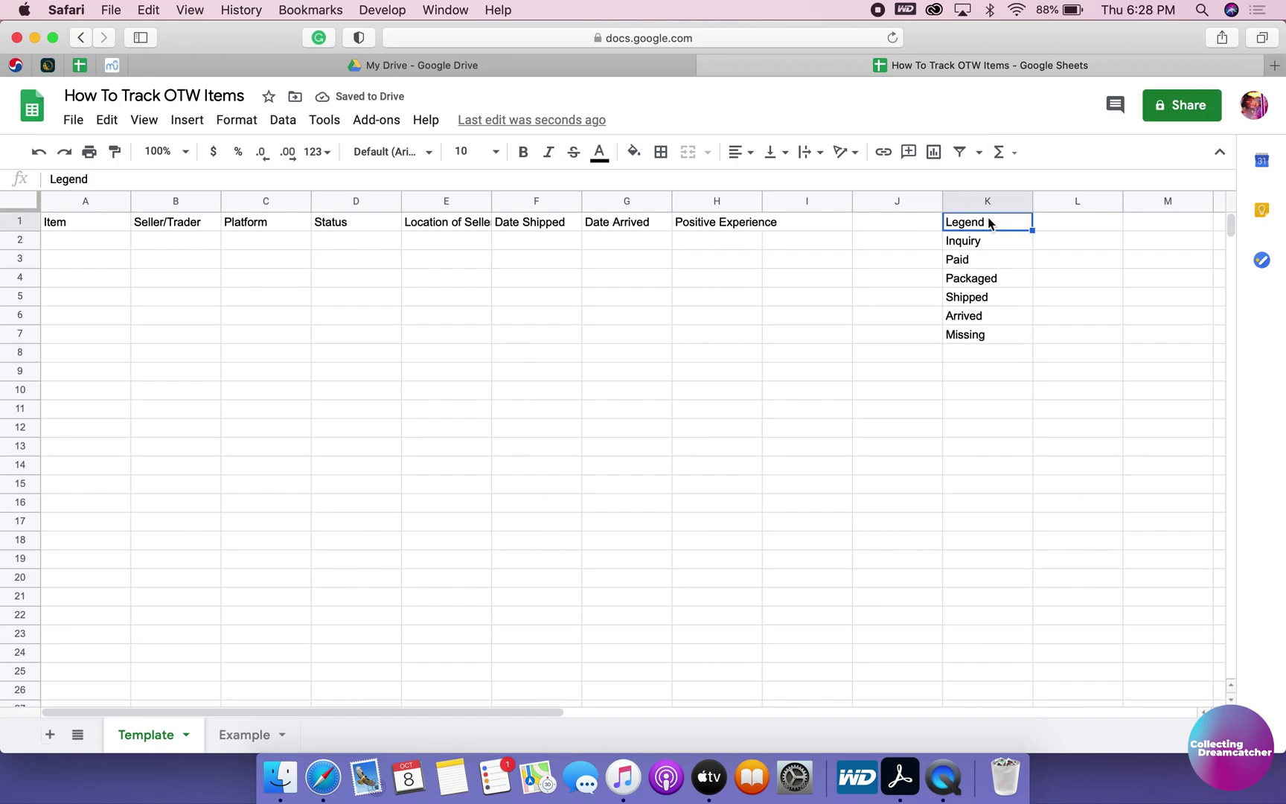
{"action": "left_click", "coordinate": [1041, 240]}
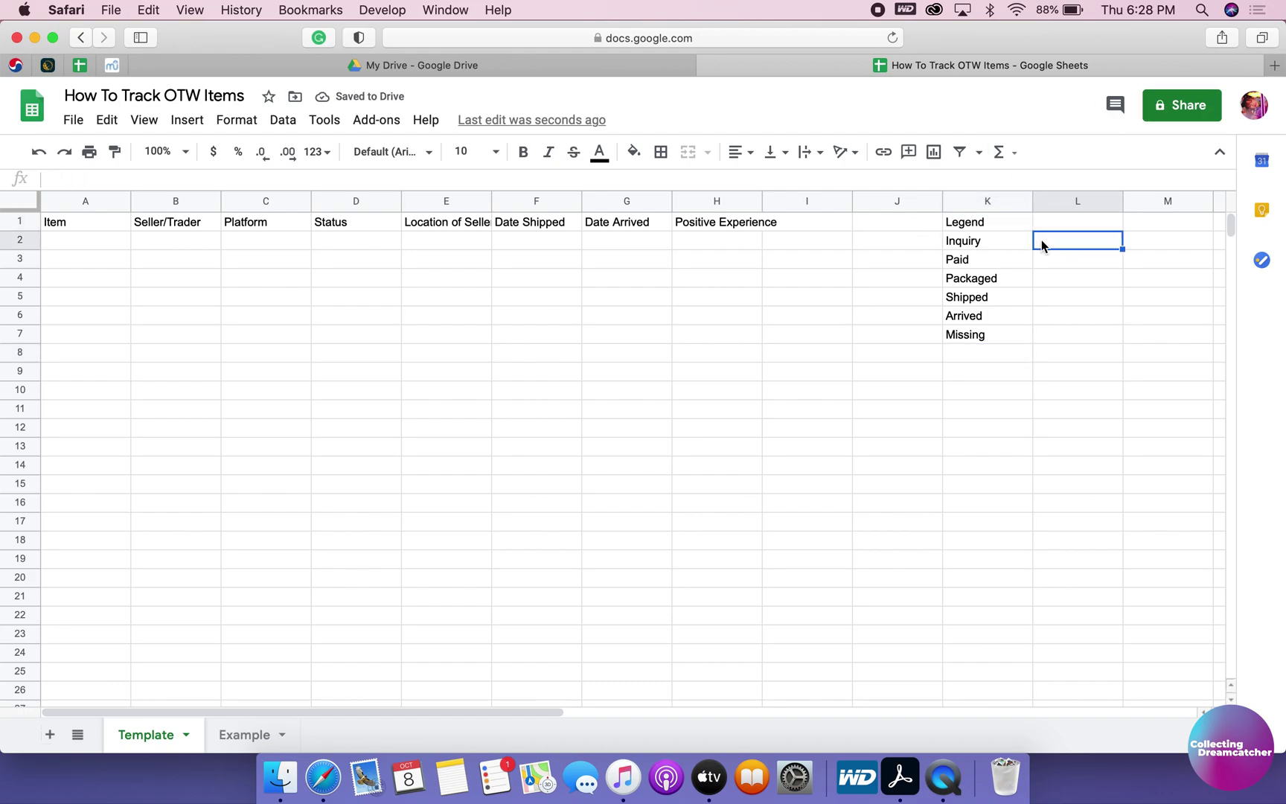
{"action": "left_click", "coordinate": [633, 152]}
{"action": "left_click", "coordinate": [681, 237]}
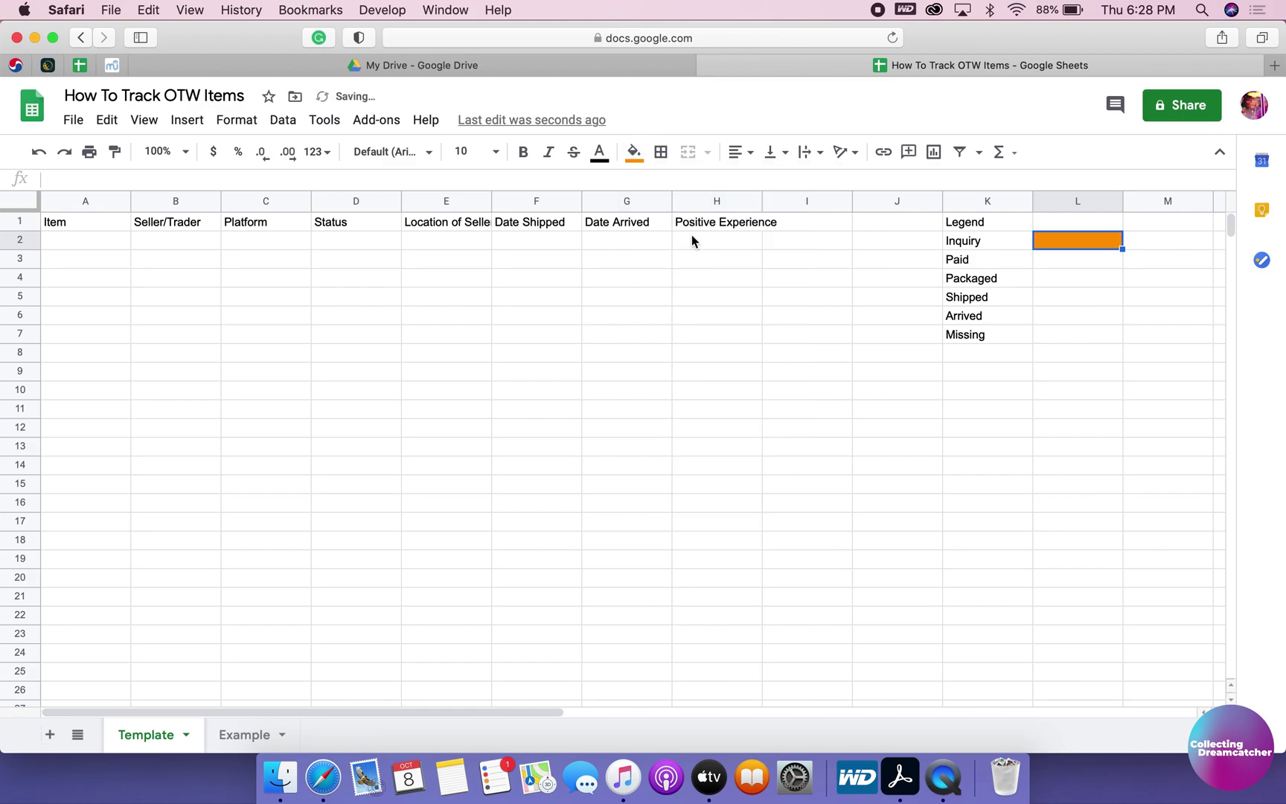
{"action": "left_click", "coordinate": [1066, 262]}
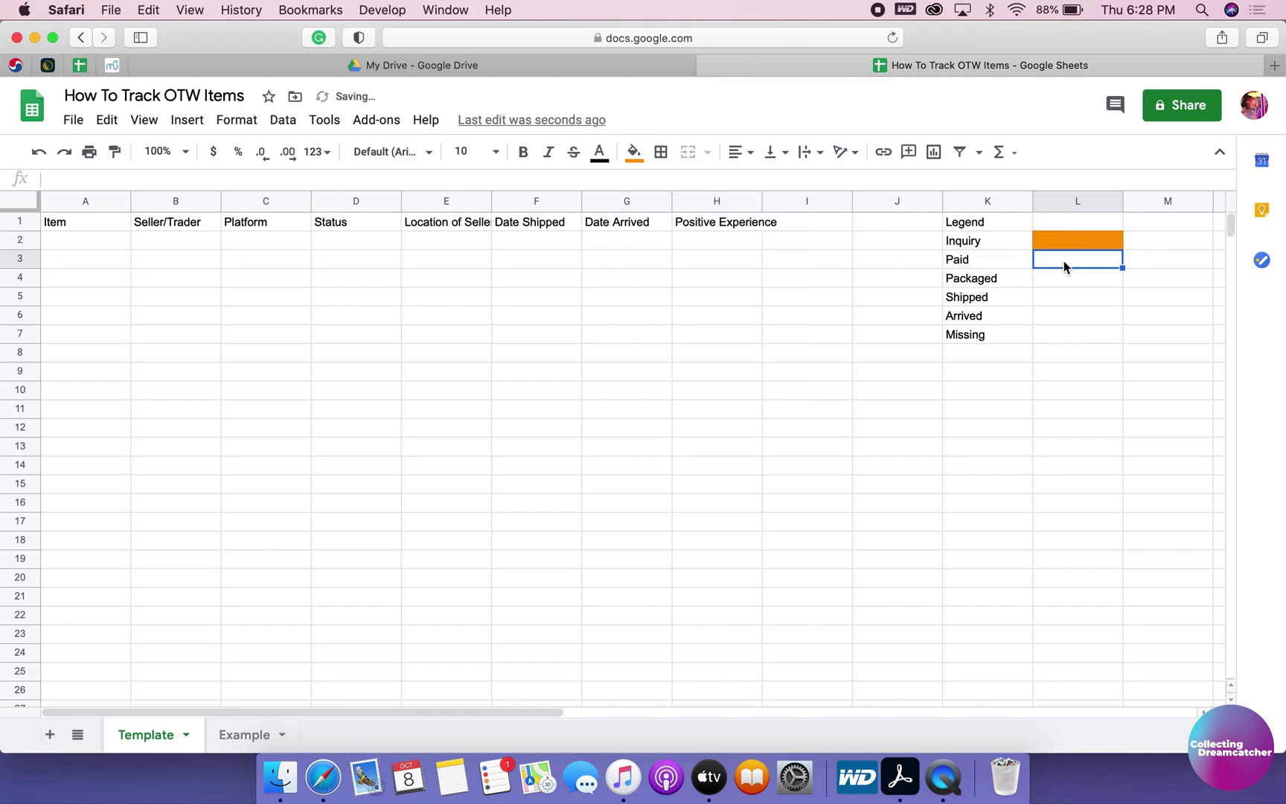
{"action": "left_click", "coordinate": [634, 152]}
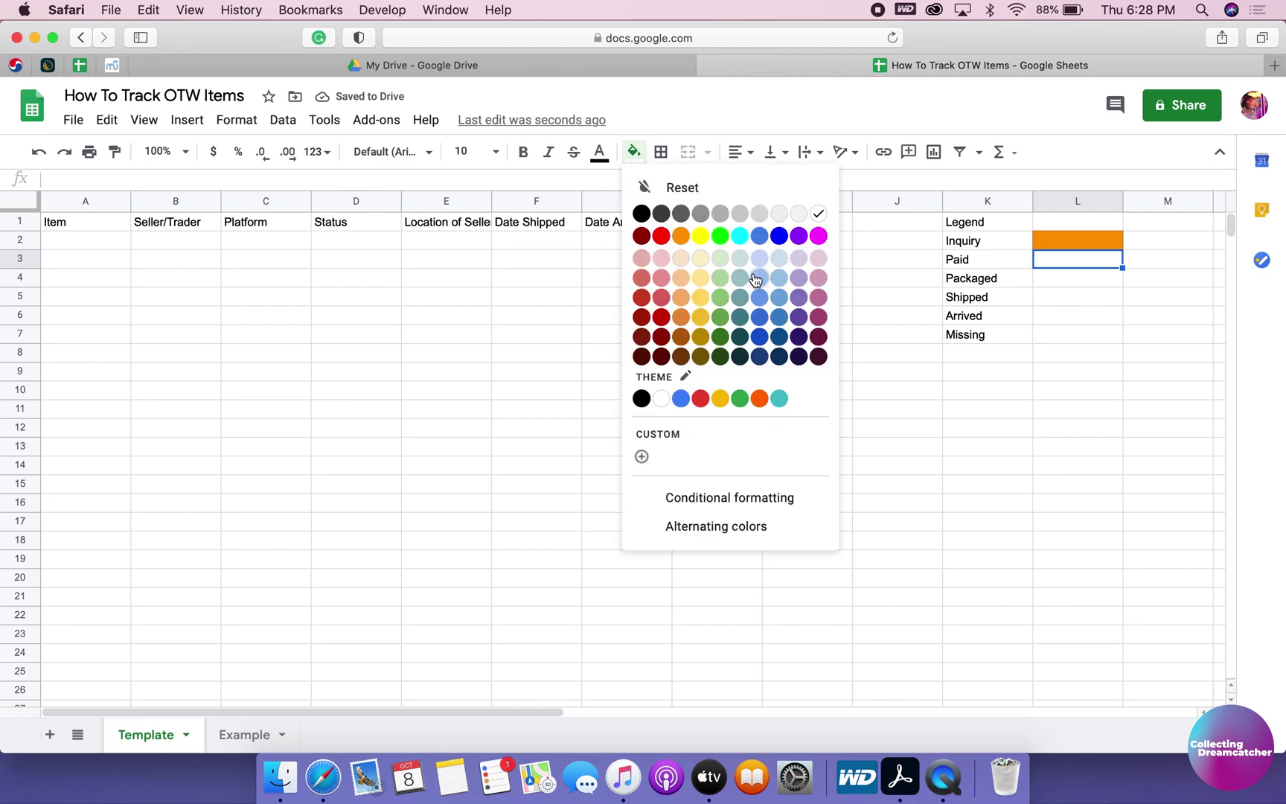
{"action": "left_click", "coordinate": [720, 337]}
Fill L4 beside Packaged with cornflower blue and L5 beside Shipped with yellow.
{"action": "left_click", "coordinate": [1074, 292]}
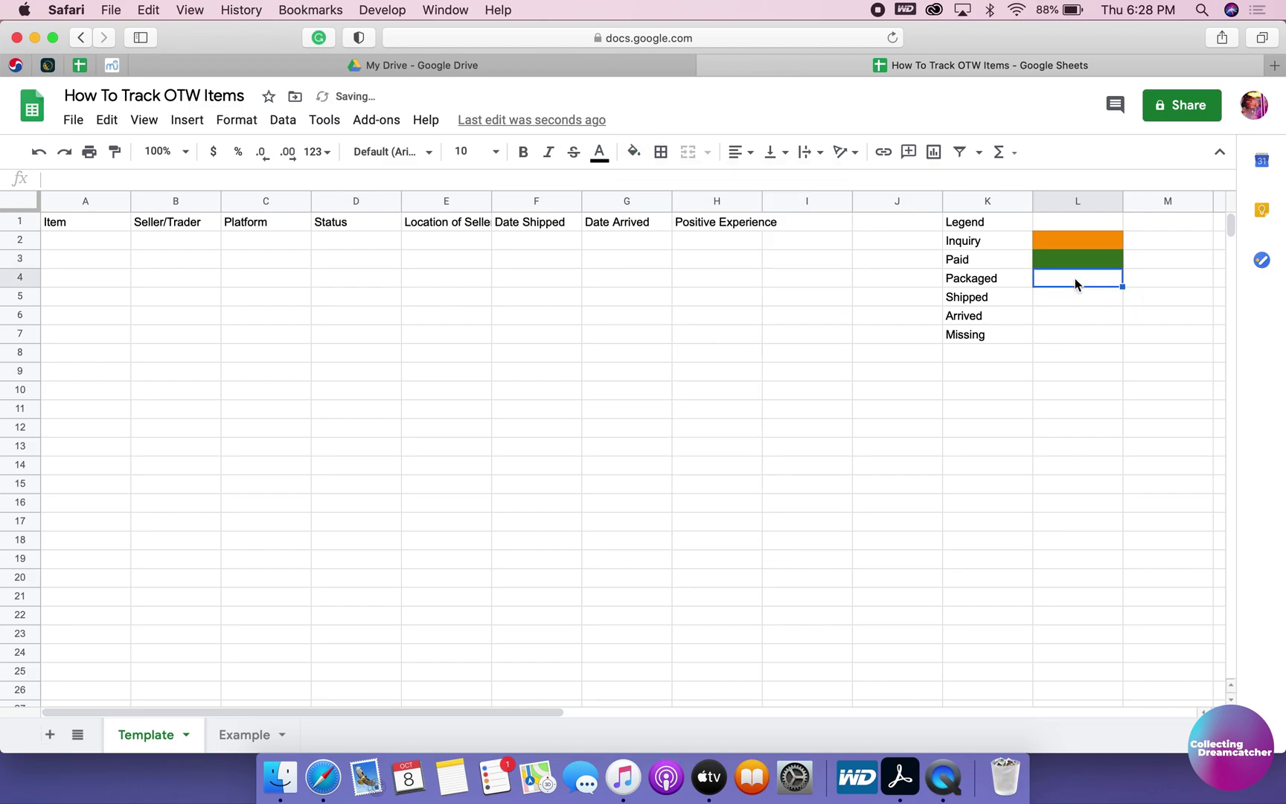
{"action": "left_click", "coordinate": [634, 154]}
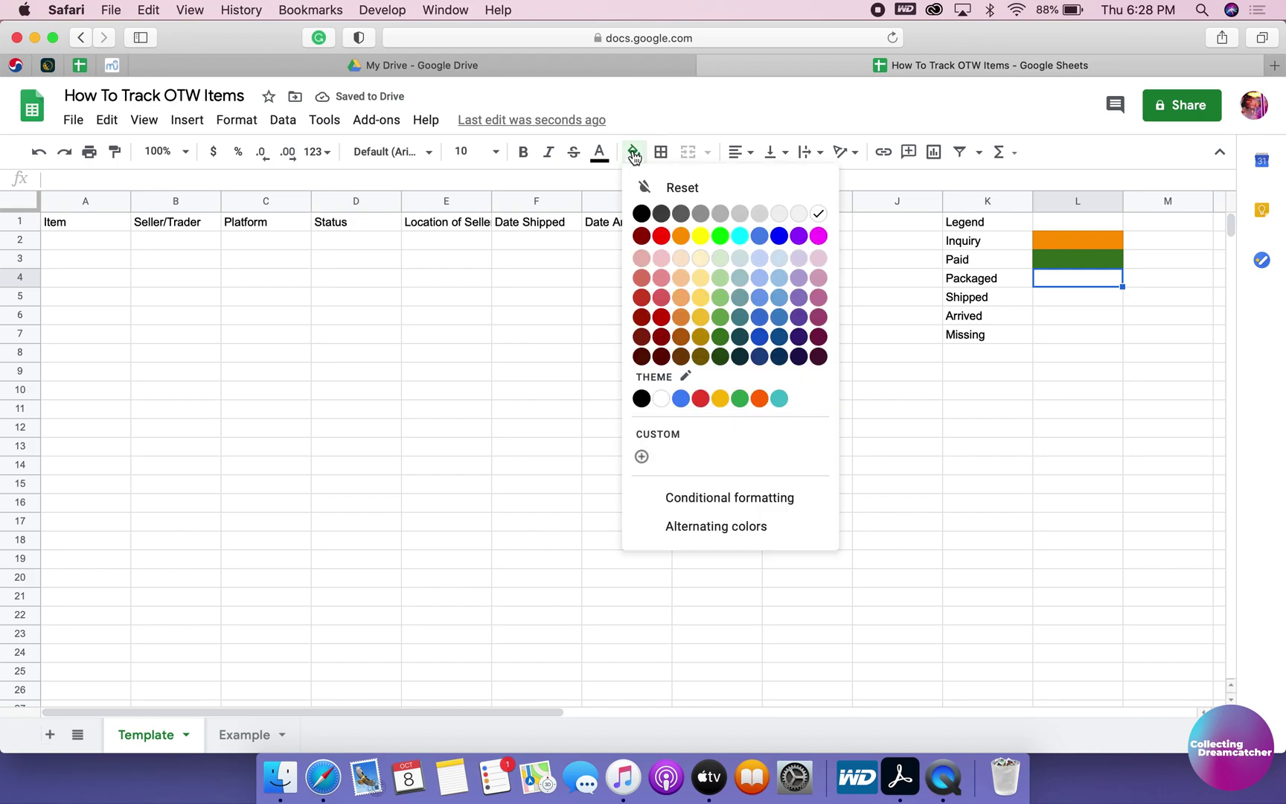
{"action": "left_click", "coordinate": [759, 237]}
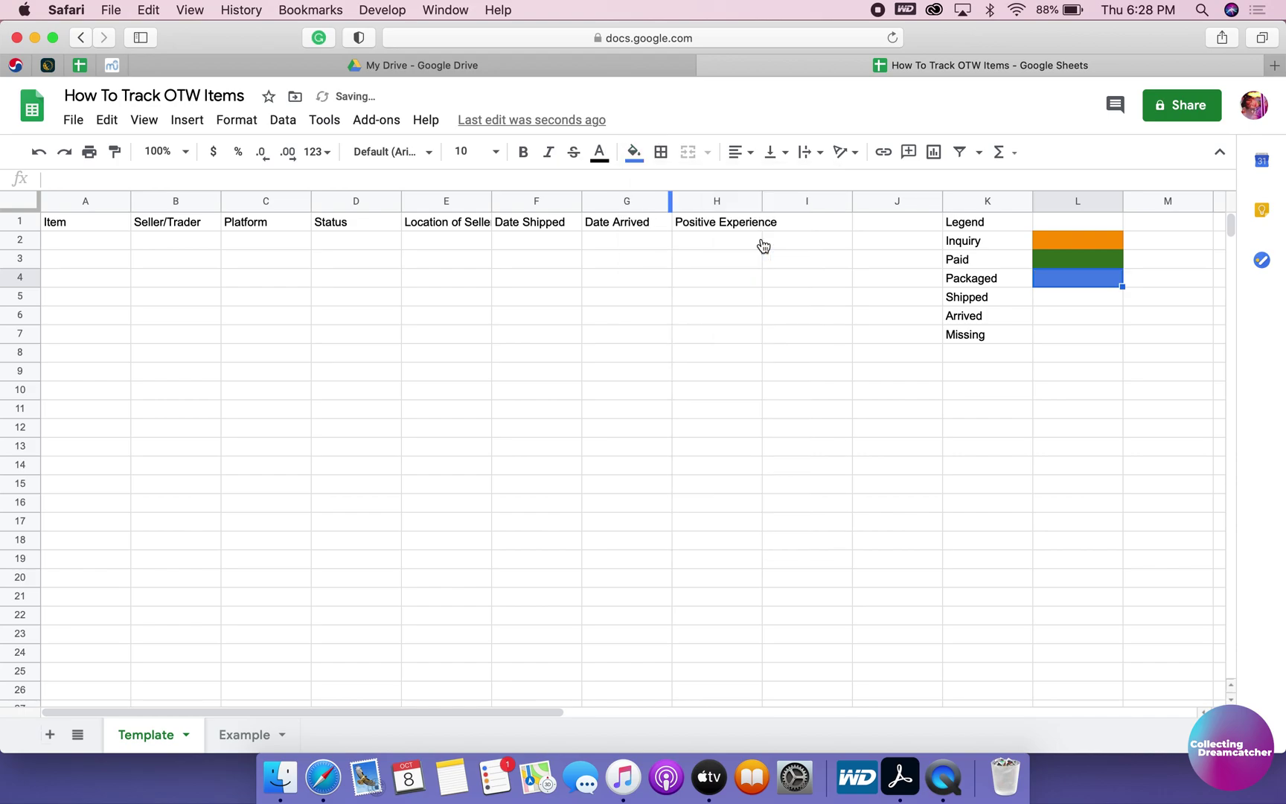
{"action": "left_click", "coordinate": [1041, 302]}
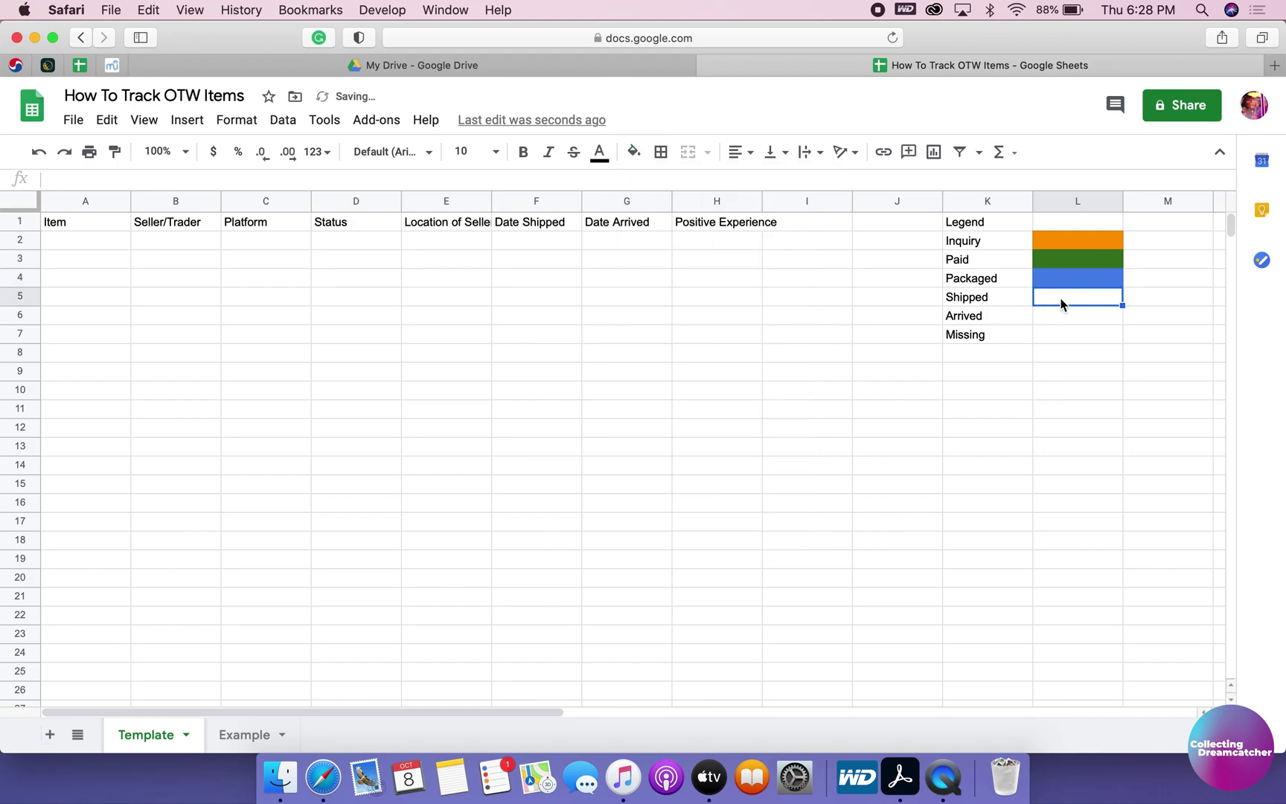
{"action": "left_click", "coordinate": [631, 155]}
{"action": "left_click", "coordinate": [700, 239]}
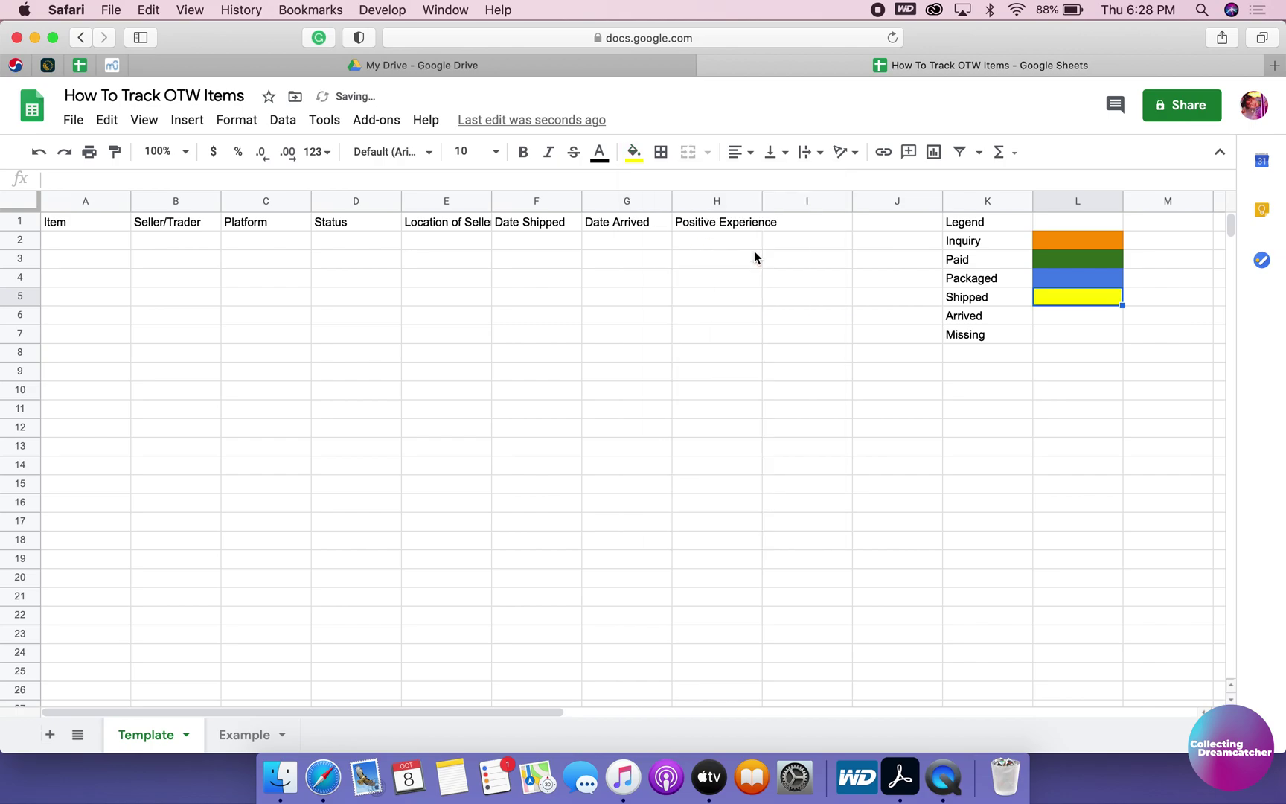
Fill L6 beside Arrived with bright green and L7 beside Missing with red.
{"action": "left_click", "coordinate": [1052, 316]}
{"action": "left_click", "coordinate": [633, 153]}
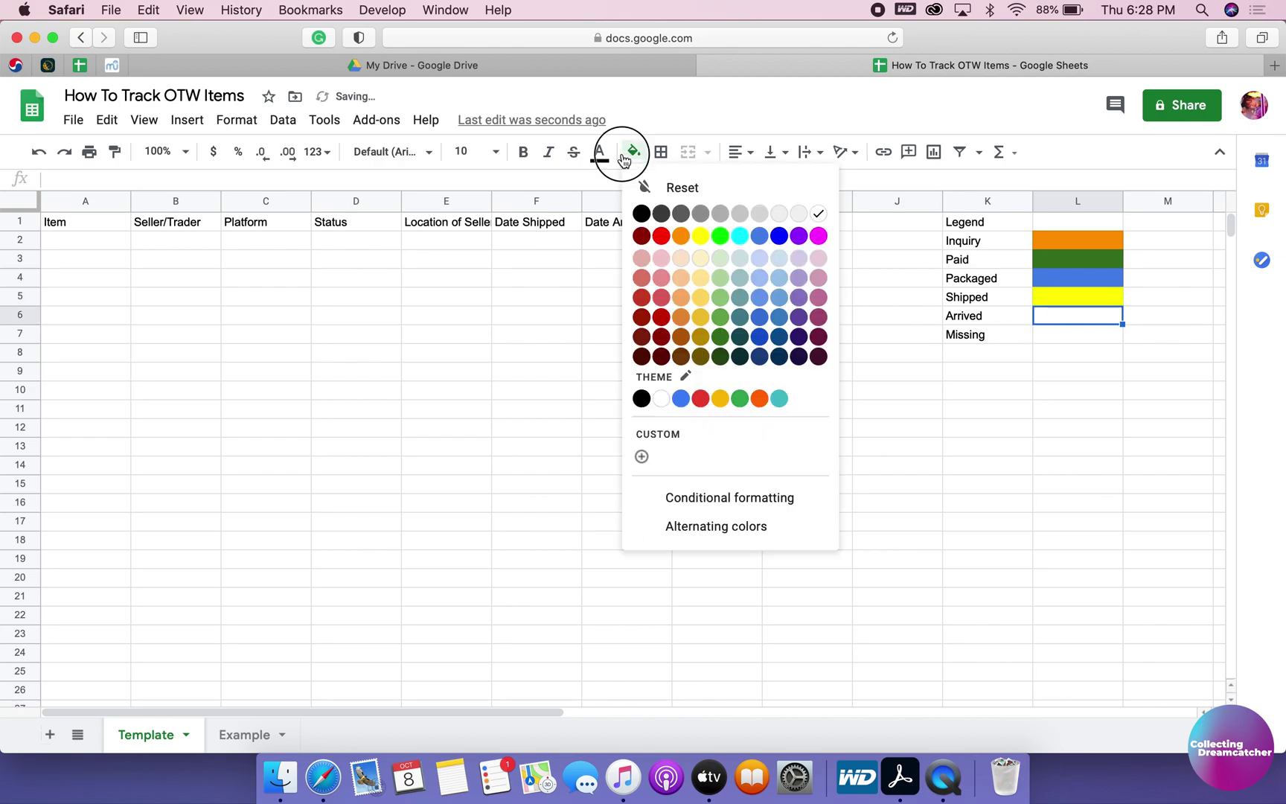
{"action": "left_click", "coordinate": [720, 236]}
{"action": "left_click", "coordinate": [1062, 336]}
{"action": "left_click", "coordinate": [635, 152]}
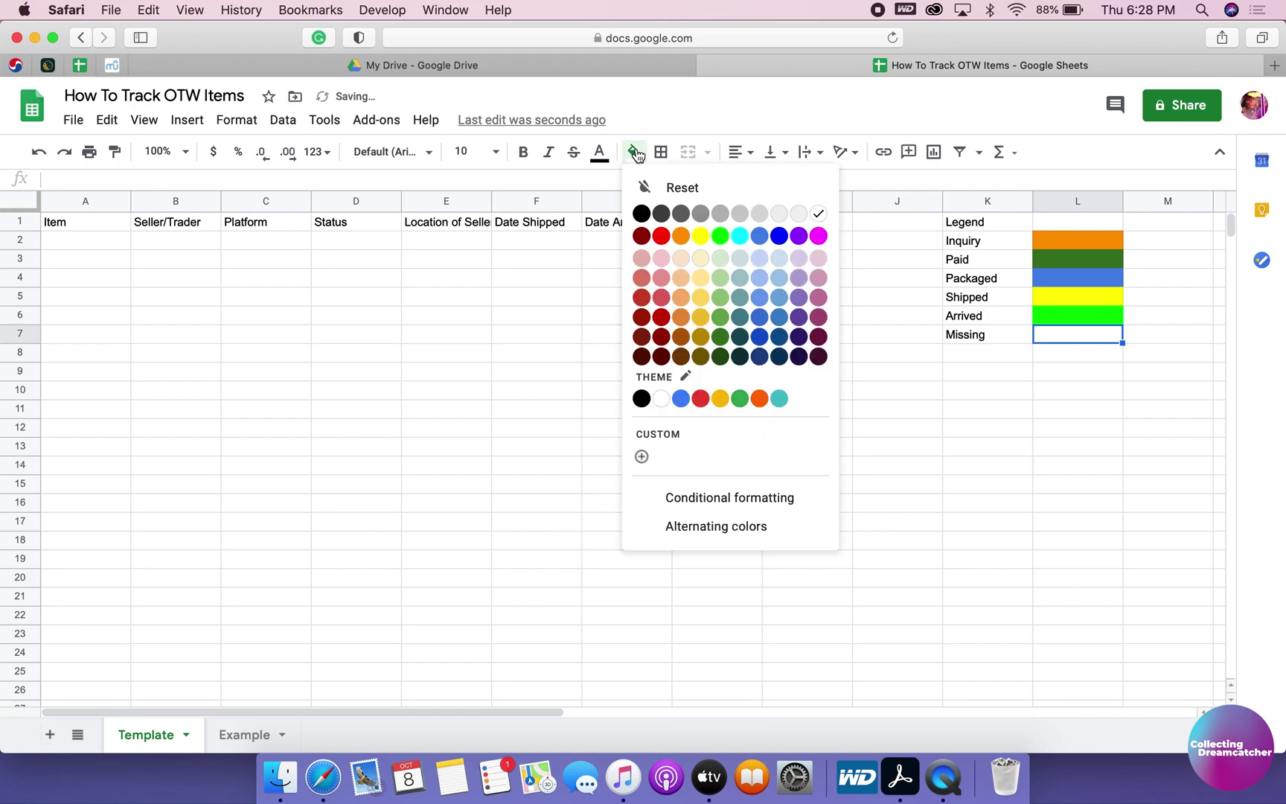
{"action": "left_click", "coordinate": [661, 236]}
{"action": "left_click", "coordinate": [458, 349]}
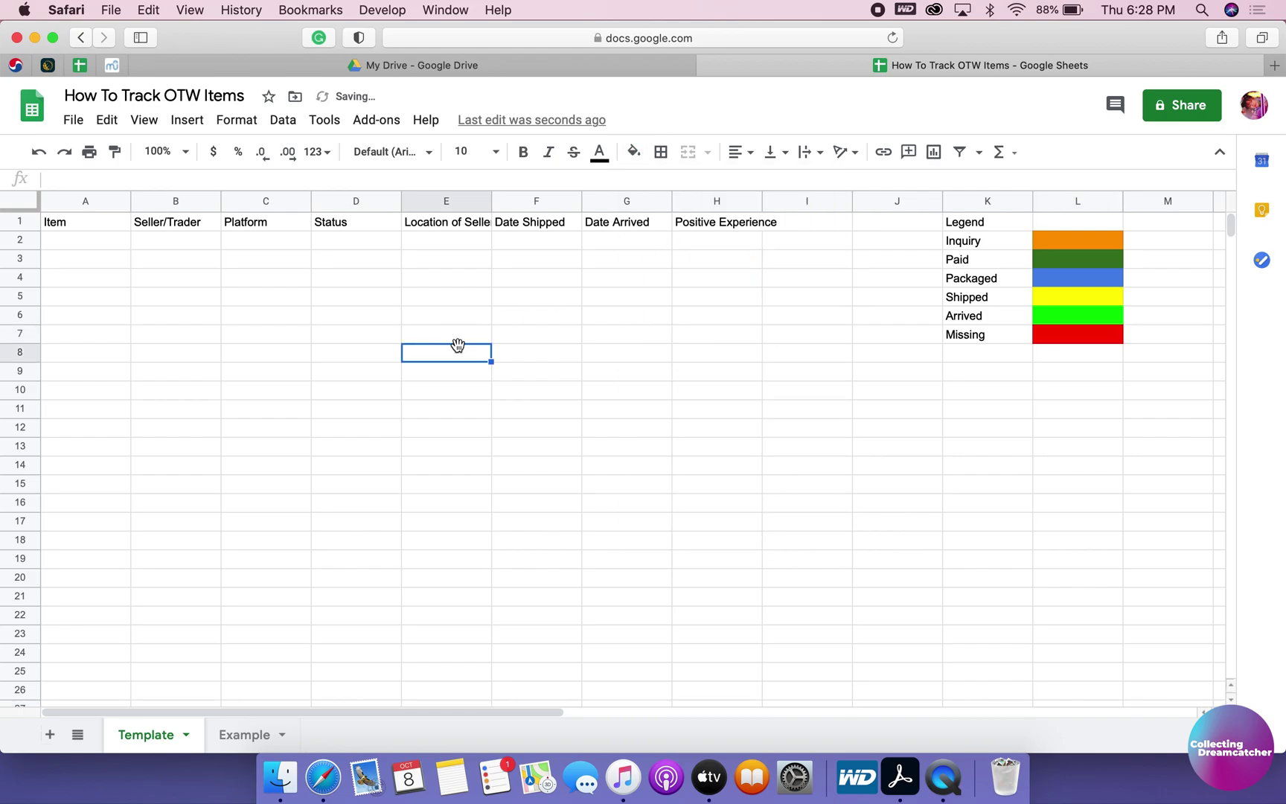
Make the Legend heading in K1 bold and center it horizontally.
{"action": "left_click", "coordinate": [977, 223]}
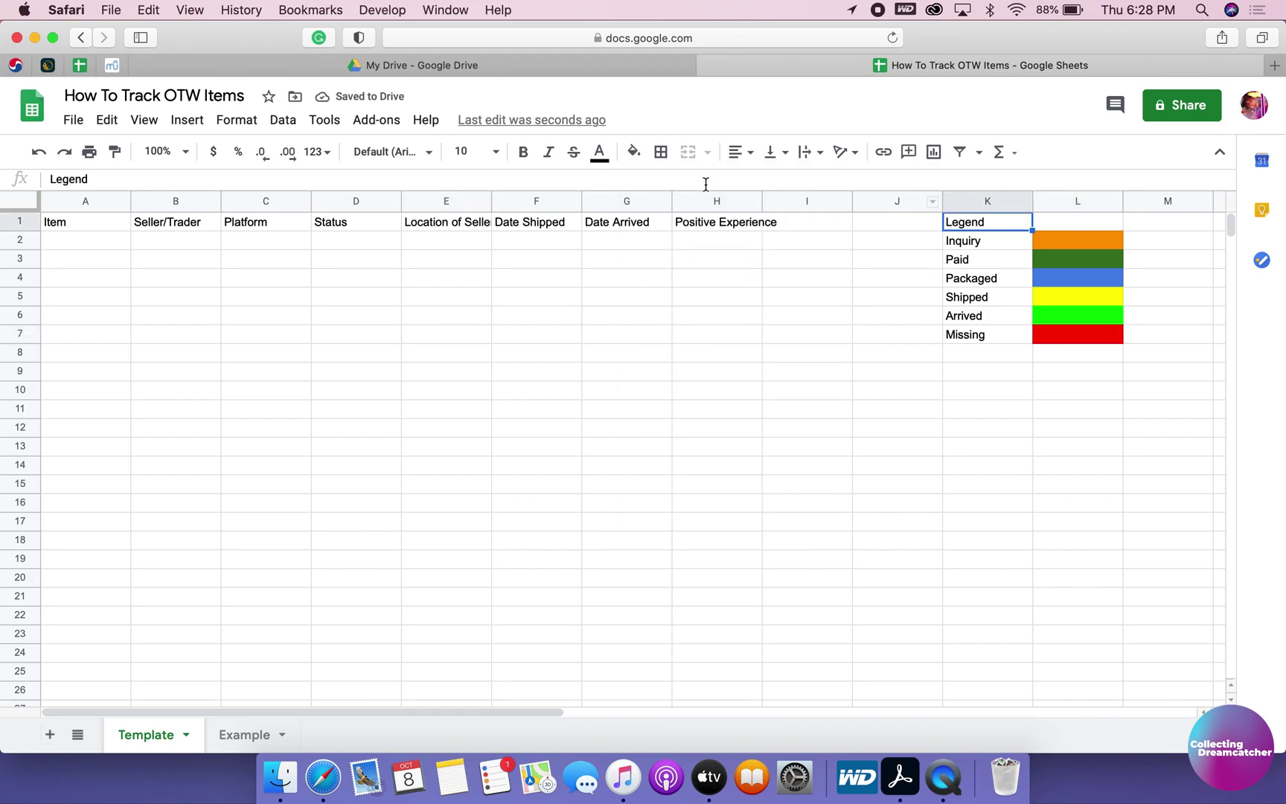
{"action": "left_click", "coordinate": [523, 153]}
{"action": "left_click", "coordinate": [739, 154]}
{"action": "left_click", "coordinate": [760, 182]}
{"action": "left_click", "coordinate": [602, 380]}
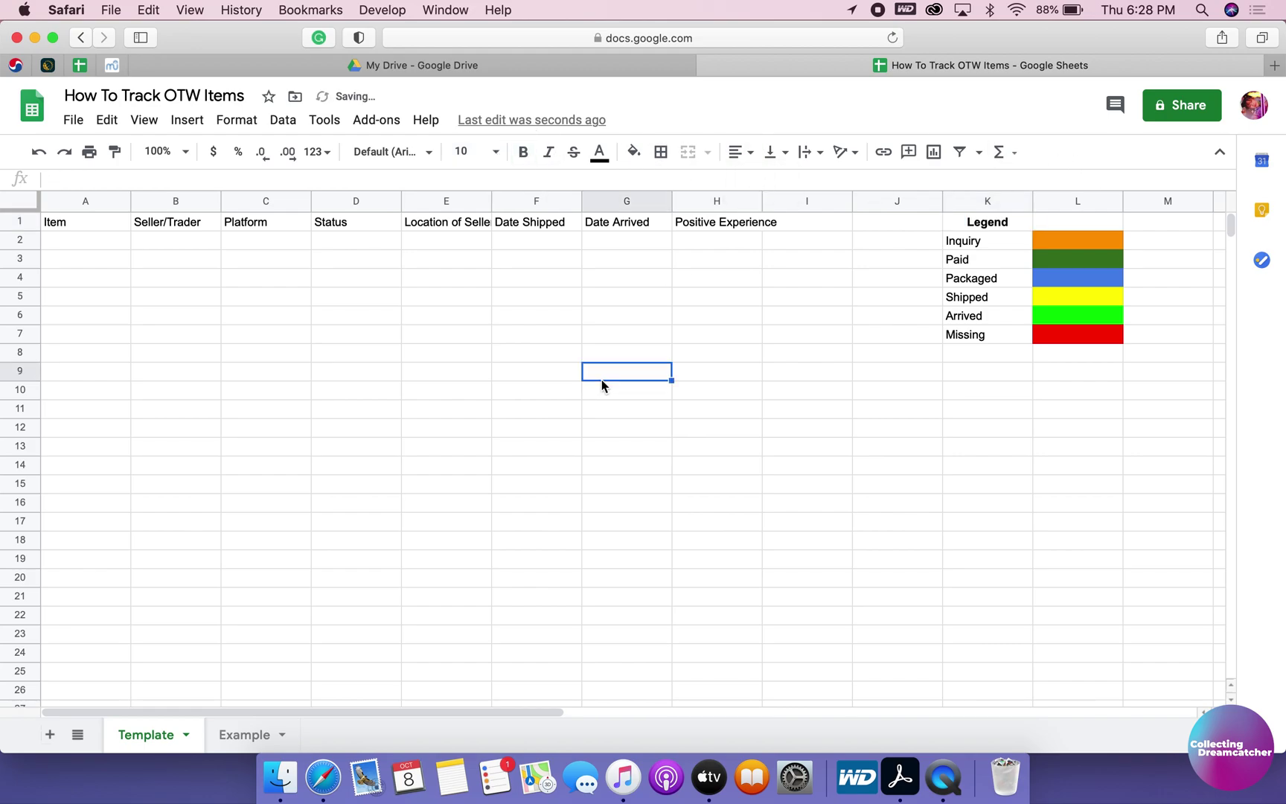
Center the column headers in A1:H1 and make them bold.
{"action": "left_click_drag", "start_coordinate": [59, 224], "coordinate": [613, 221]}
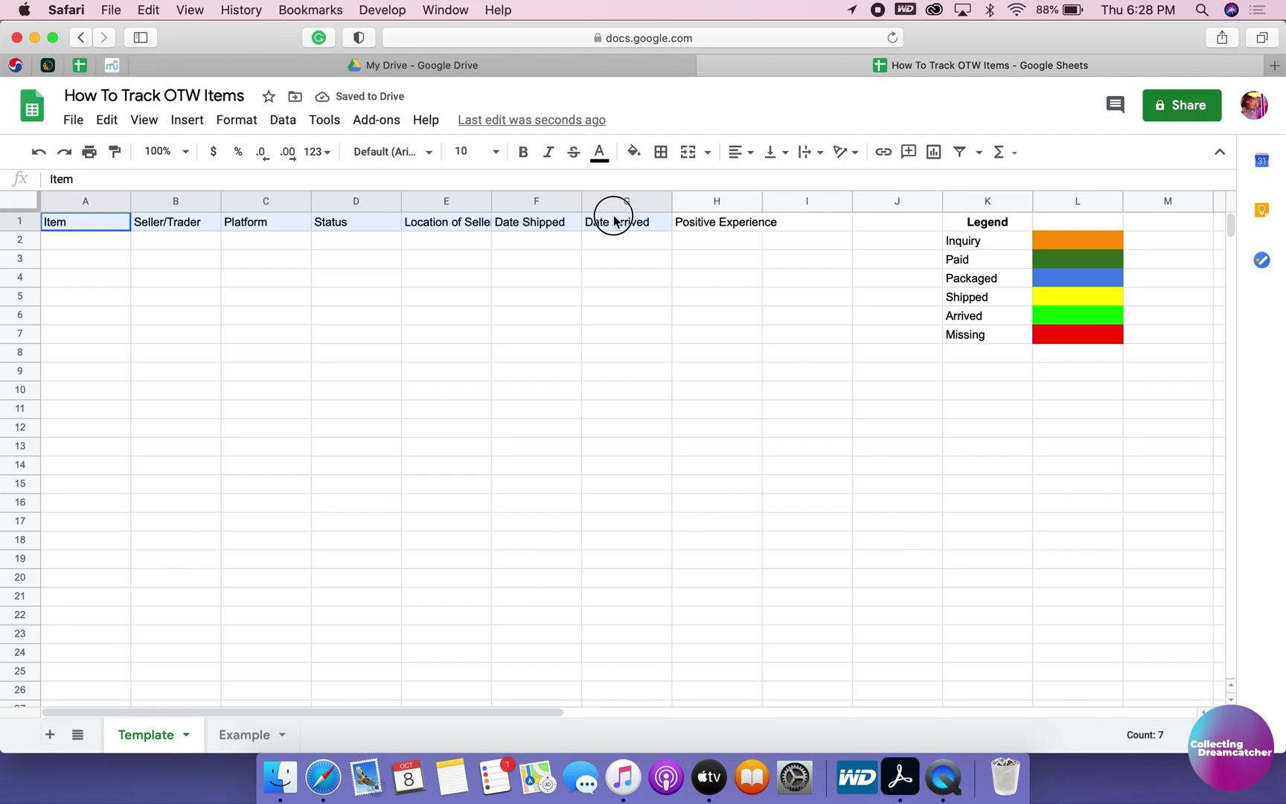
{"action": "left_click_drag", "start_coordinate": [81, 221], "coordinate": [711, 232]}
{"action": "left_click", "coordinate": [738, 152]}
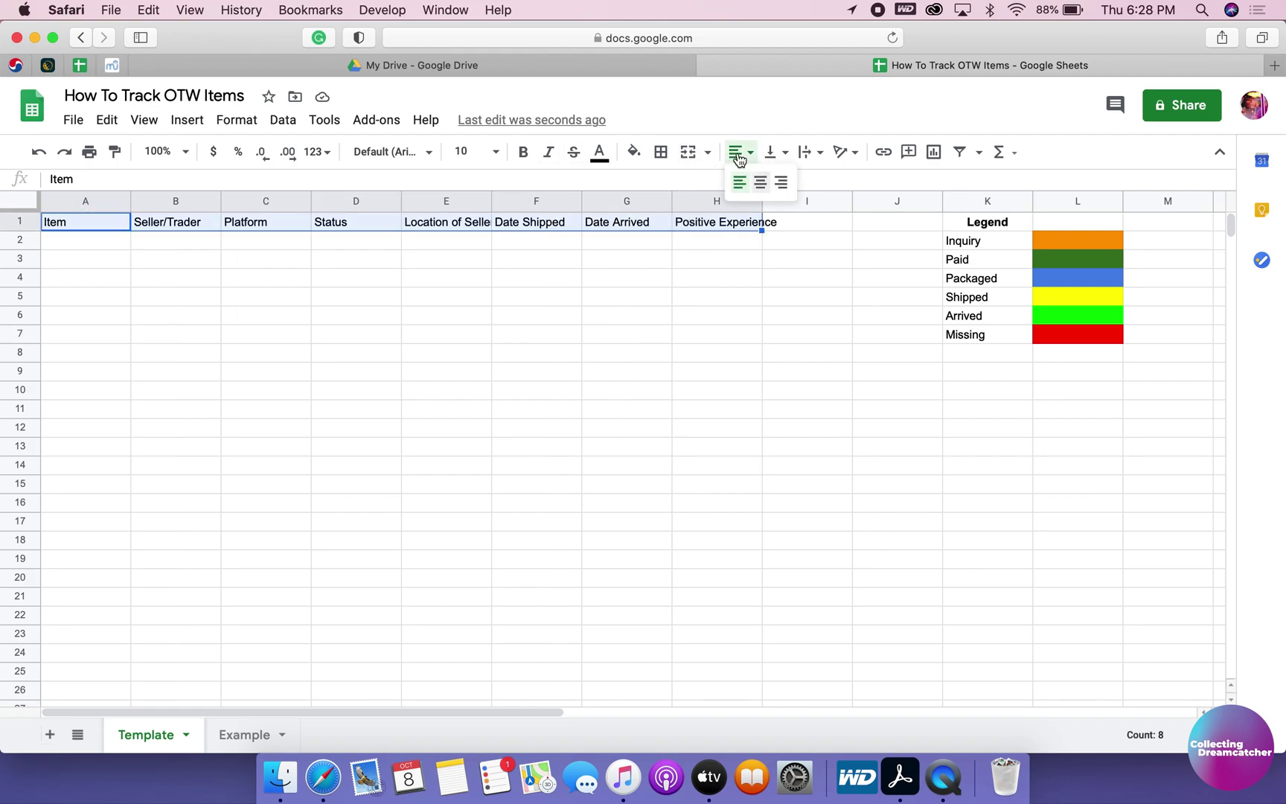
{"action": "left_click", "coordinate": [761, 185]}
{"action": "left_click", "coordinate": [524, 152]}
{"action": "left_click", "coordinate": [269, 525]}
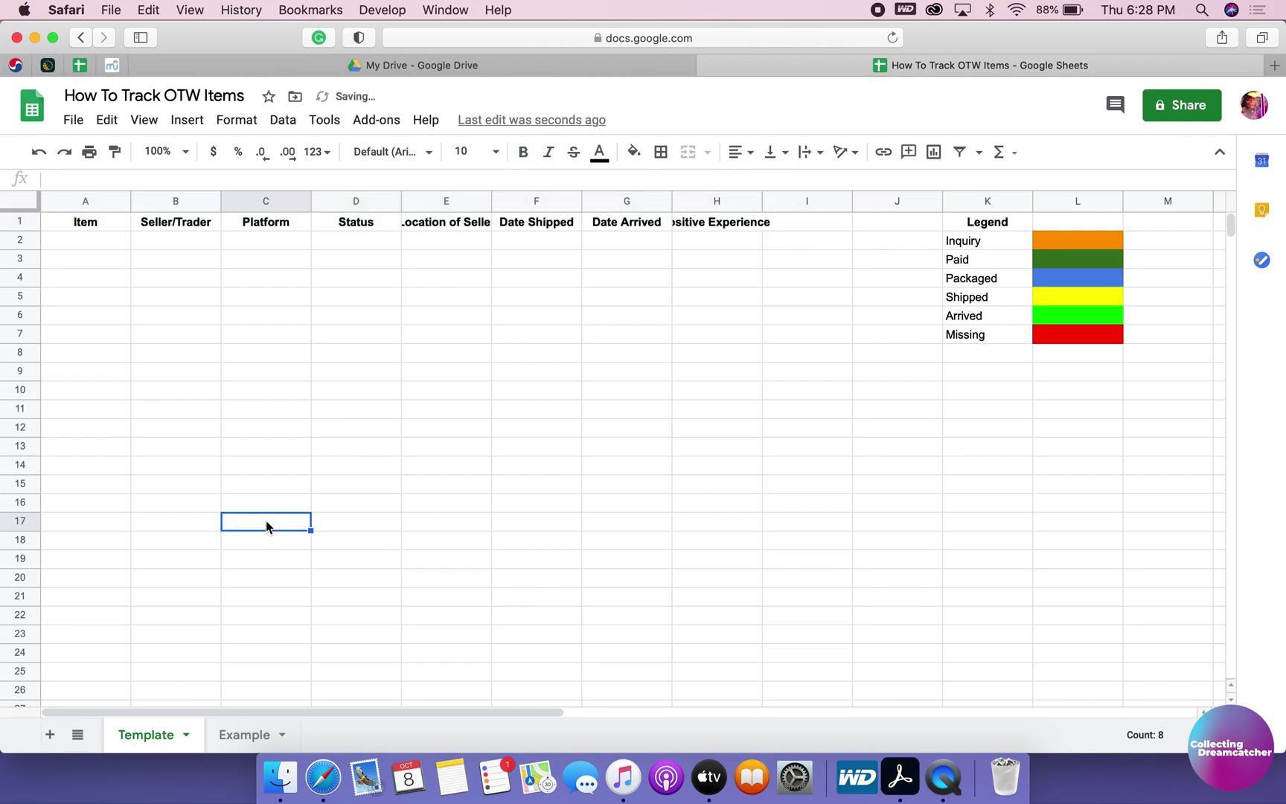
Fit the widths of columns E and H to their headers, Location of Seller and Positive Experience.
{"action": "double_click", "coordinate": [492, 201]}
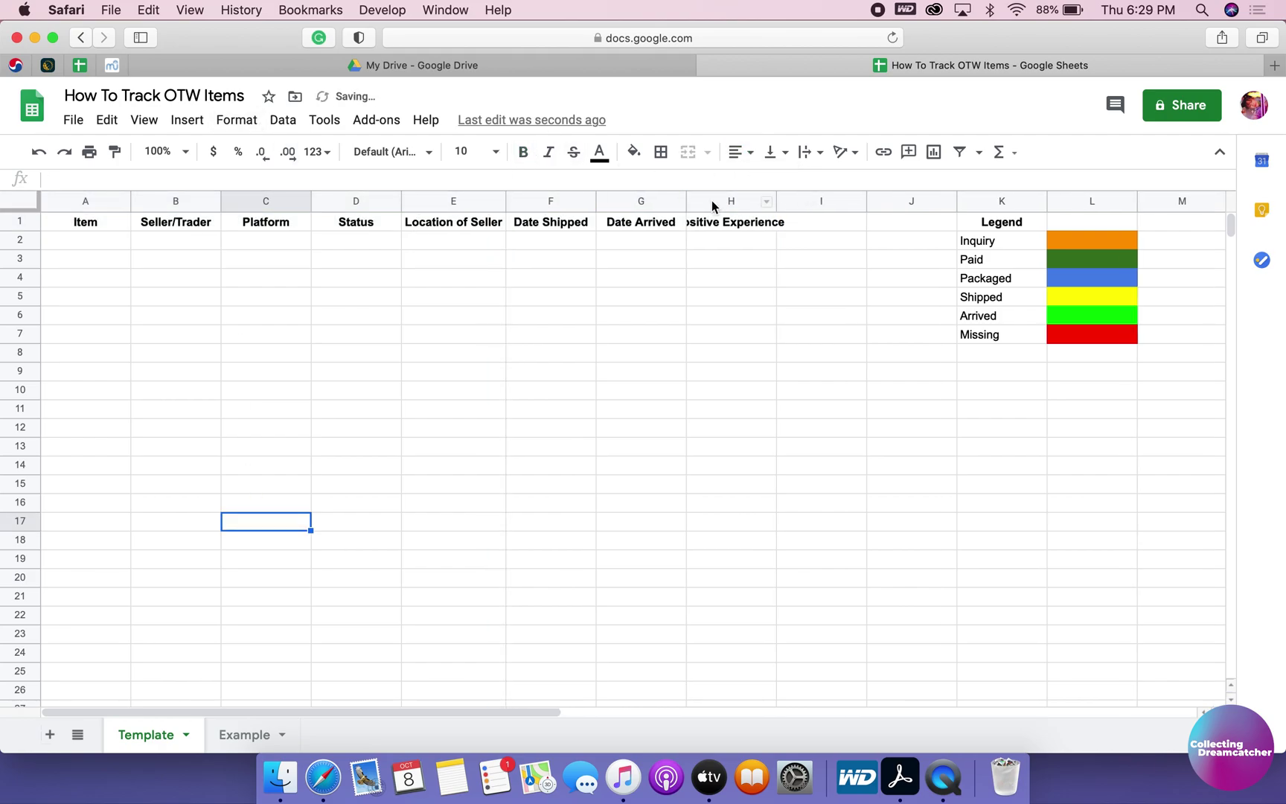
{"action": "double_click", "coordinate": [776, 200]}
{"action": "left_click", "coordinate": [240, 370]}
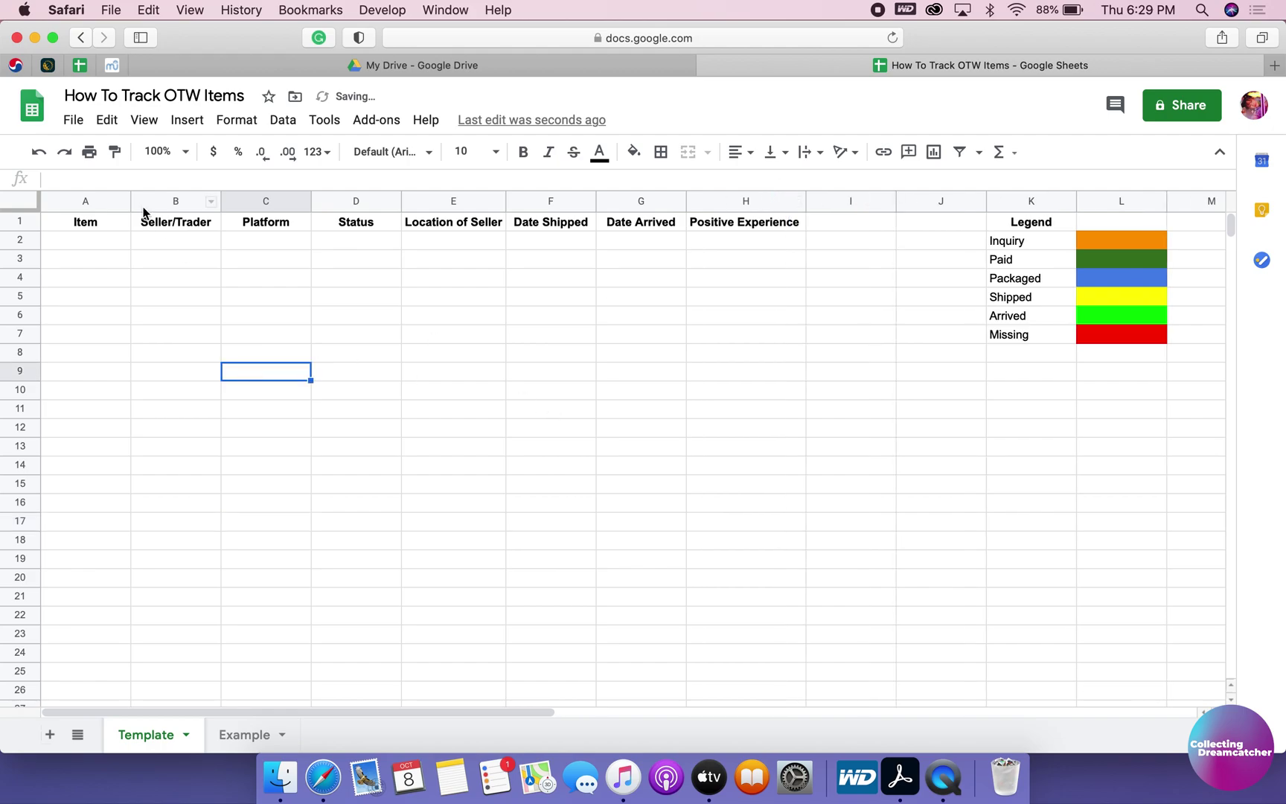
Add black borders to the tracking table A1:H11, around every column and beneath the header row.
{"action": "left_click", "coordinate": [116, 225]}
{"action": "left_click_drag", "start_coordinate": [116, 225], "coordinate": [748, 410]}
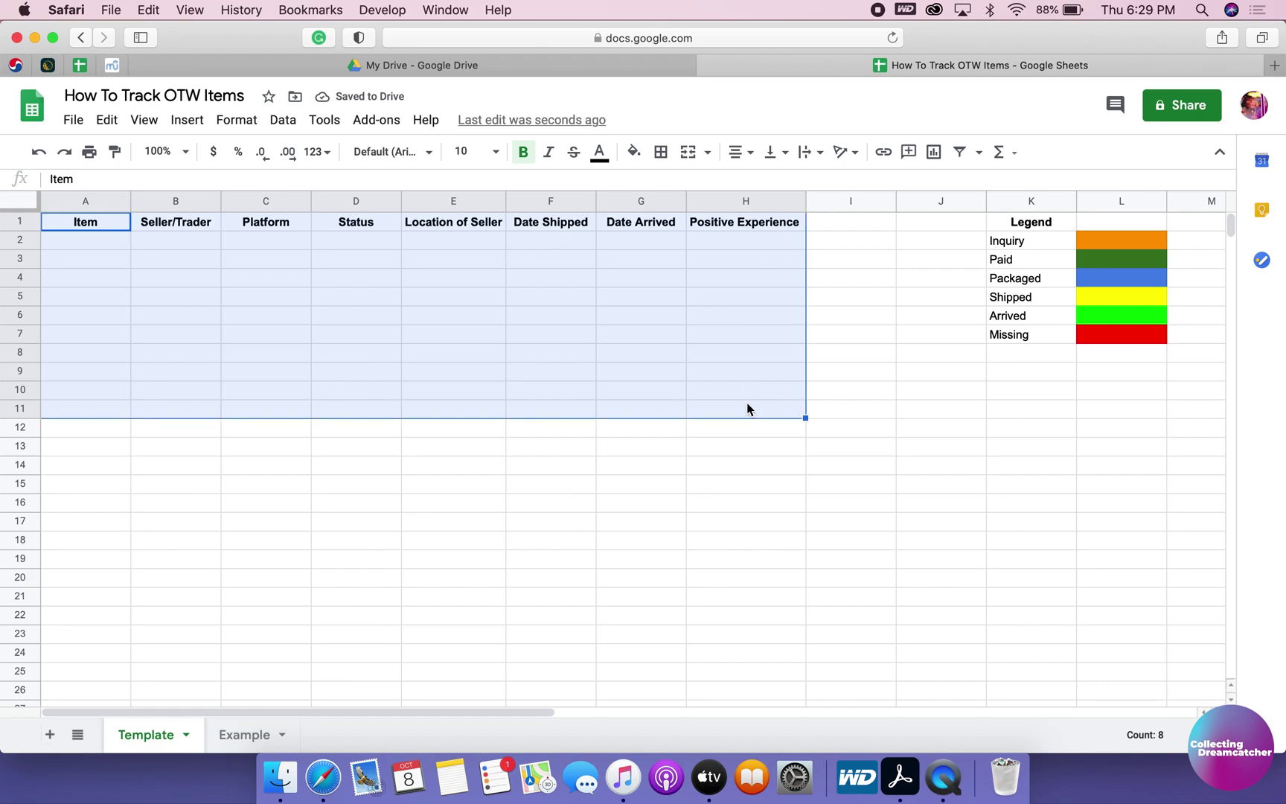
{"action": "left_click", "coordinate": [661, 154]}
{"action": "left_click", "coordinate": [741, 188]}
{"action": "left_click", "coordinate": [764, 187]}
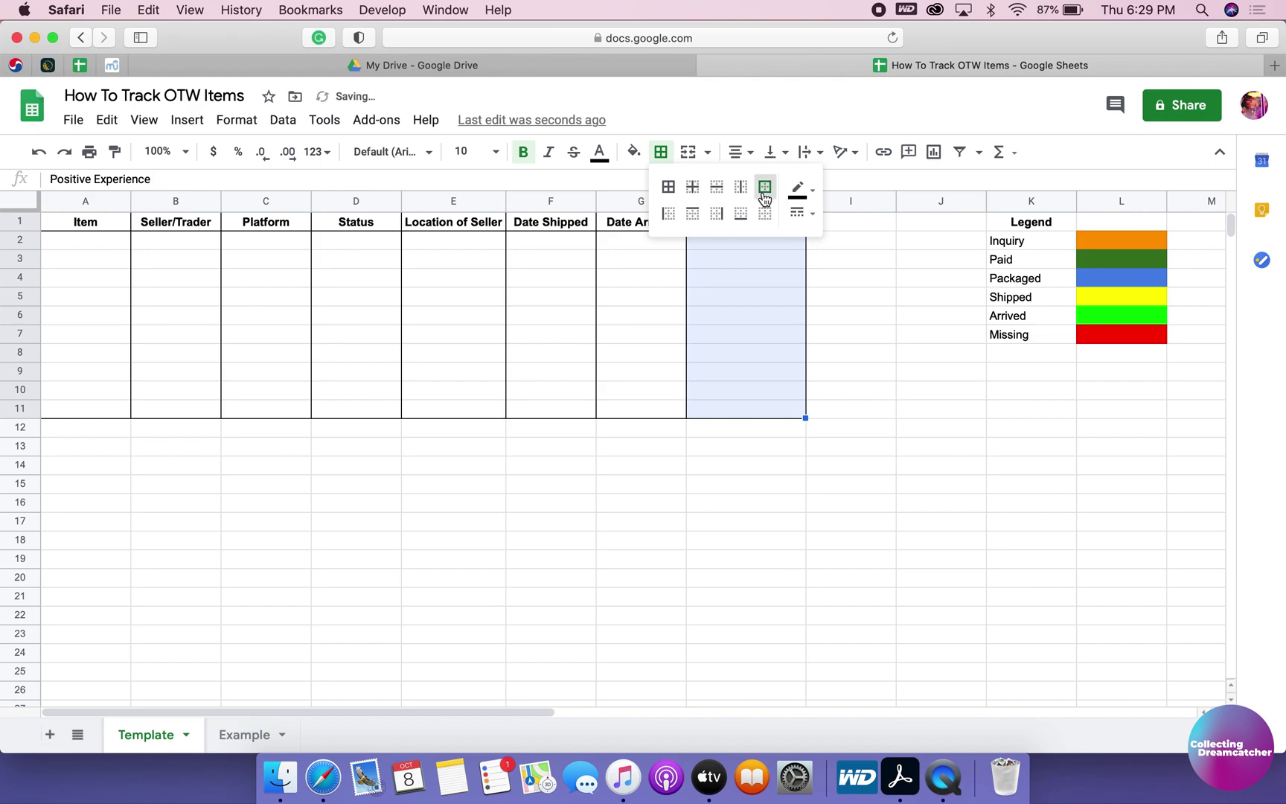
{"action": "left_click", "coordinate": [450, 578]}
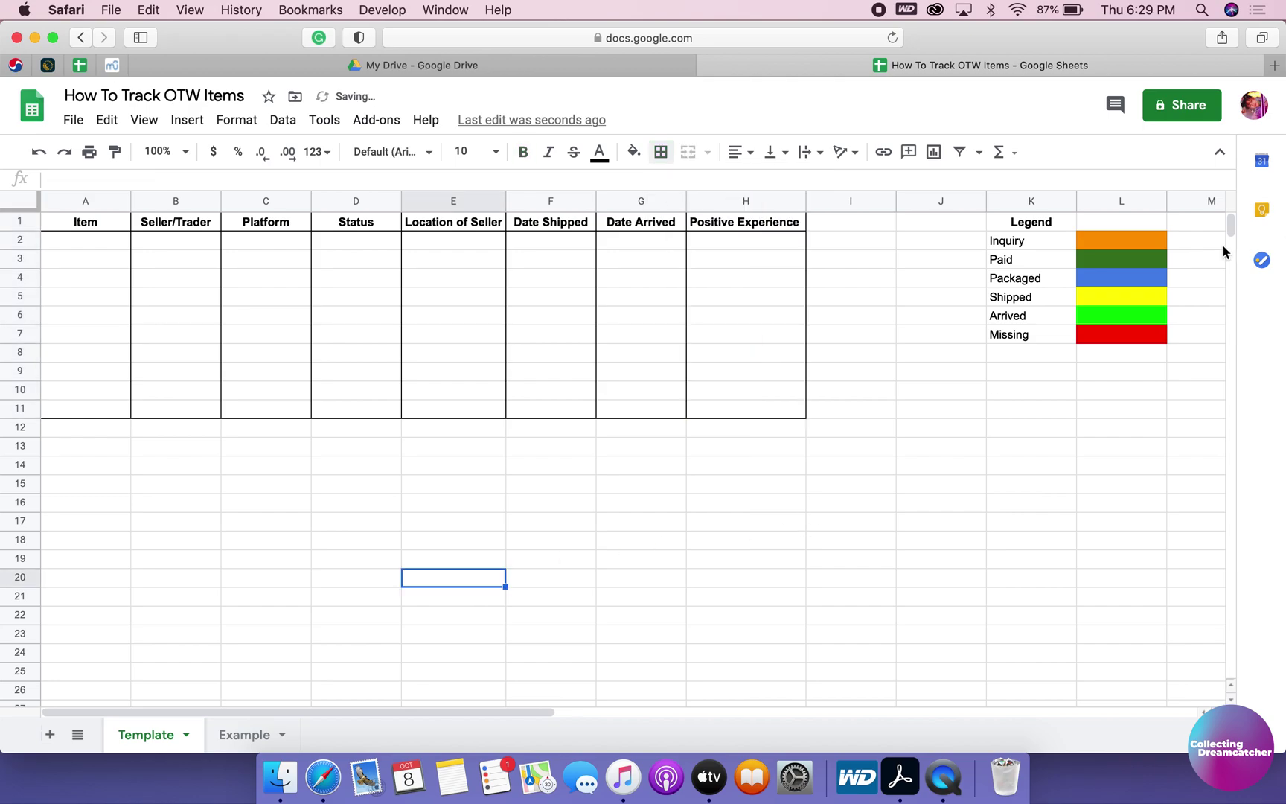
Put an outer border around the legend K1:L7 and another around its heading cell K1.
{"action": "left_click_drag", "start_coordinate": [1032, 221], "coordinate": [1082, 335]}
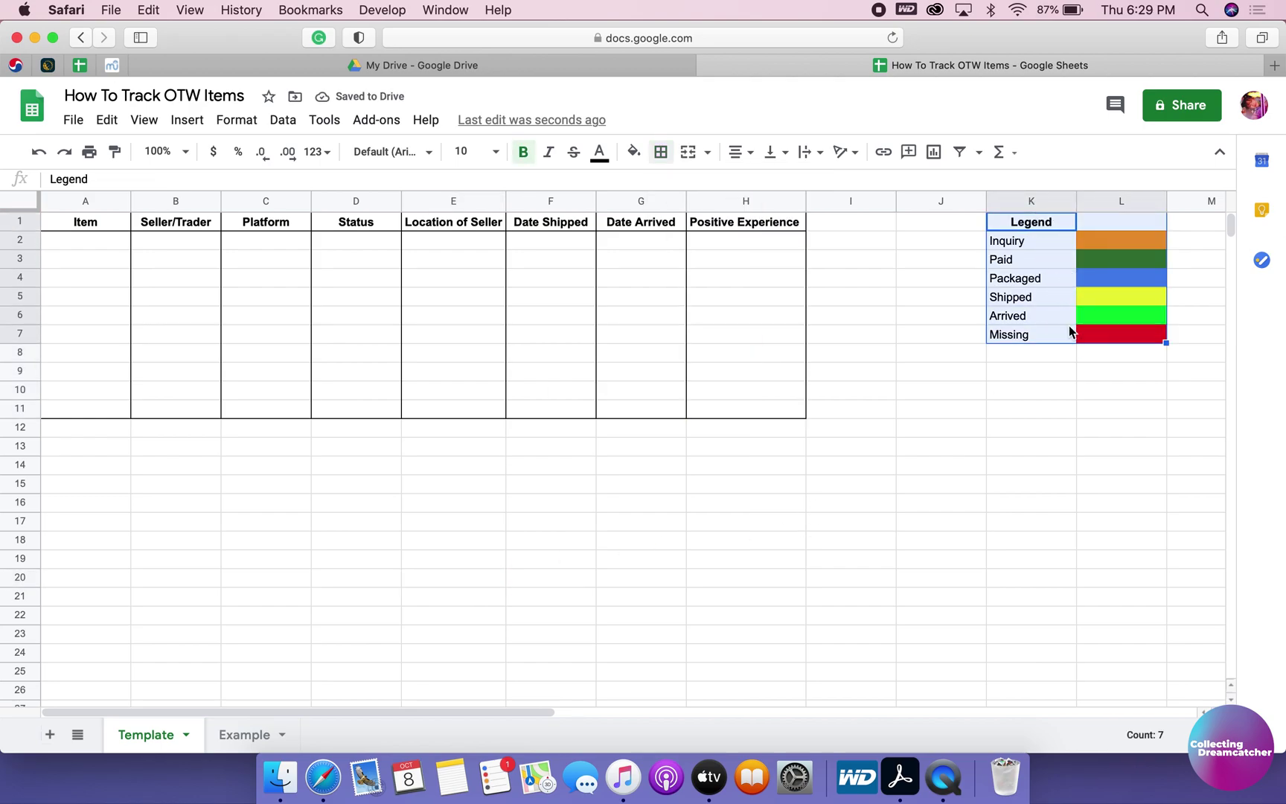
{"action": "left_click", "coordinate": [660, 152]}
{"action": "left_click", "coordinate": [765, 187]}
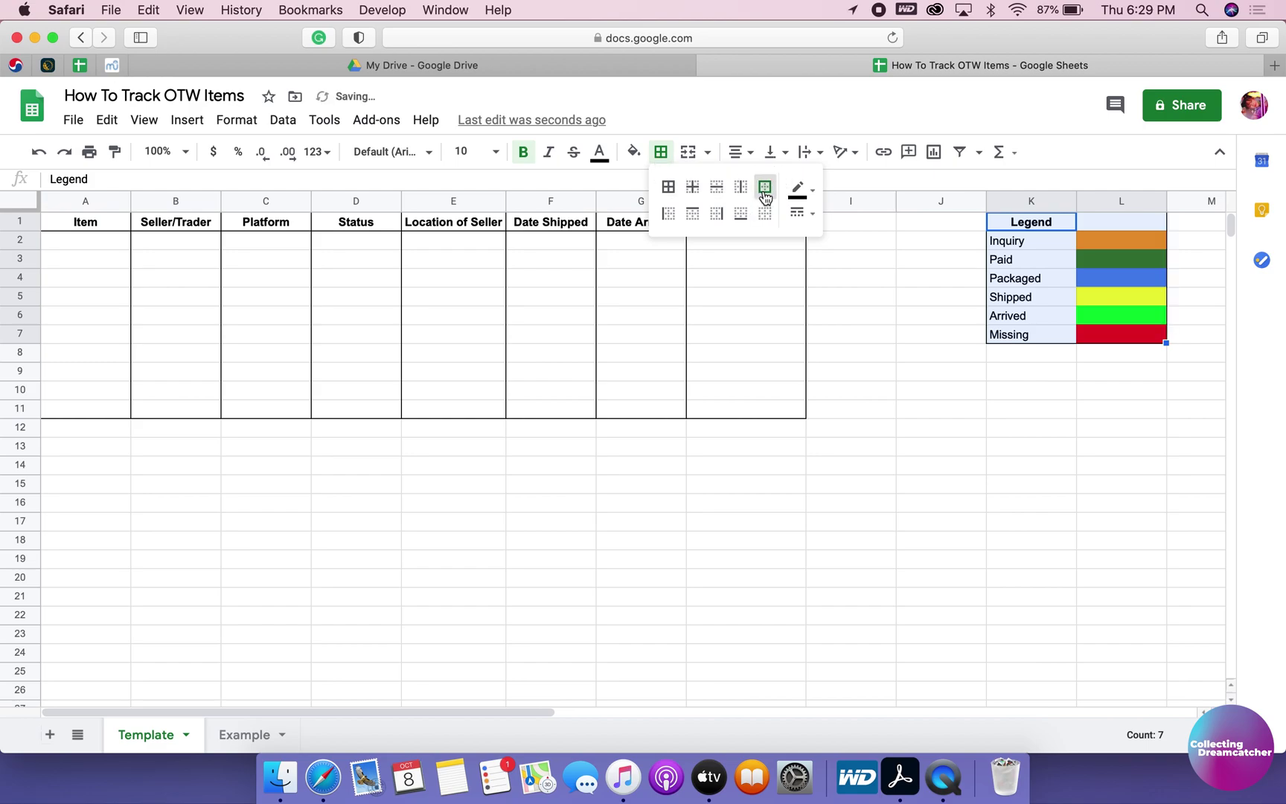
{"action": "left_click", "coordinate": [662, 503]}
{"action": "left_click", "coordinate": [1034, 225]}
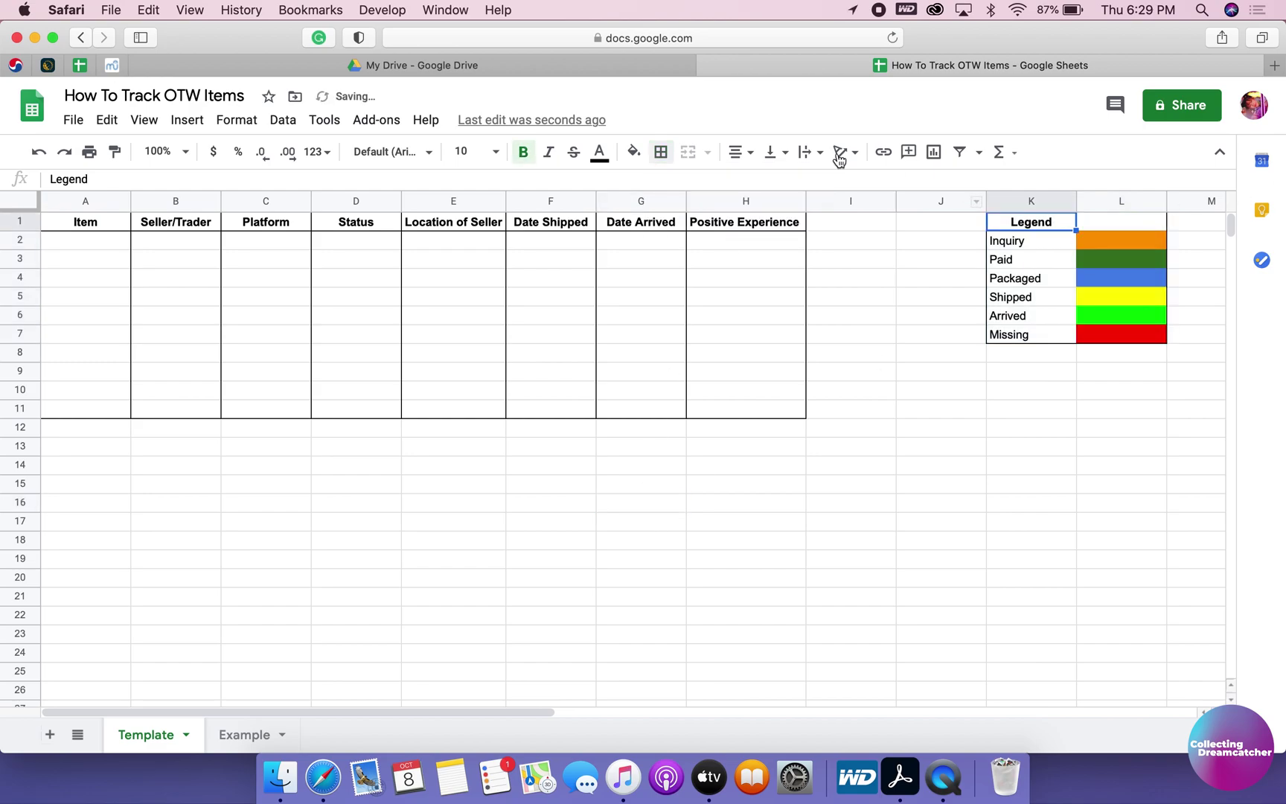
{"action": "left_click", "coordinate": [660, 152]}
{"action": "left_click", "coordinate": [763, 187]}
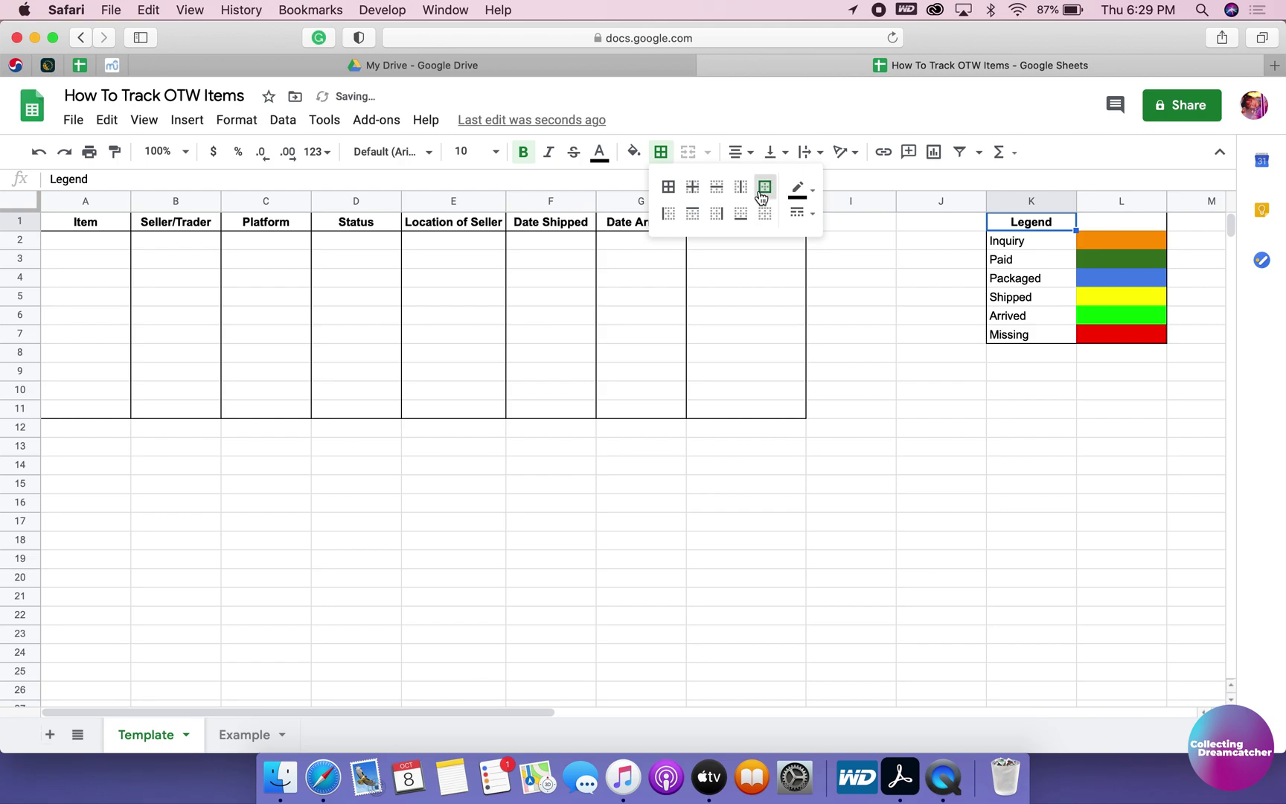
{"action": "left_click", "coordinate": [620, 511]}
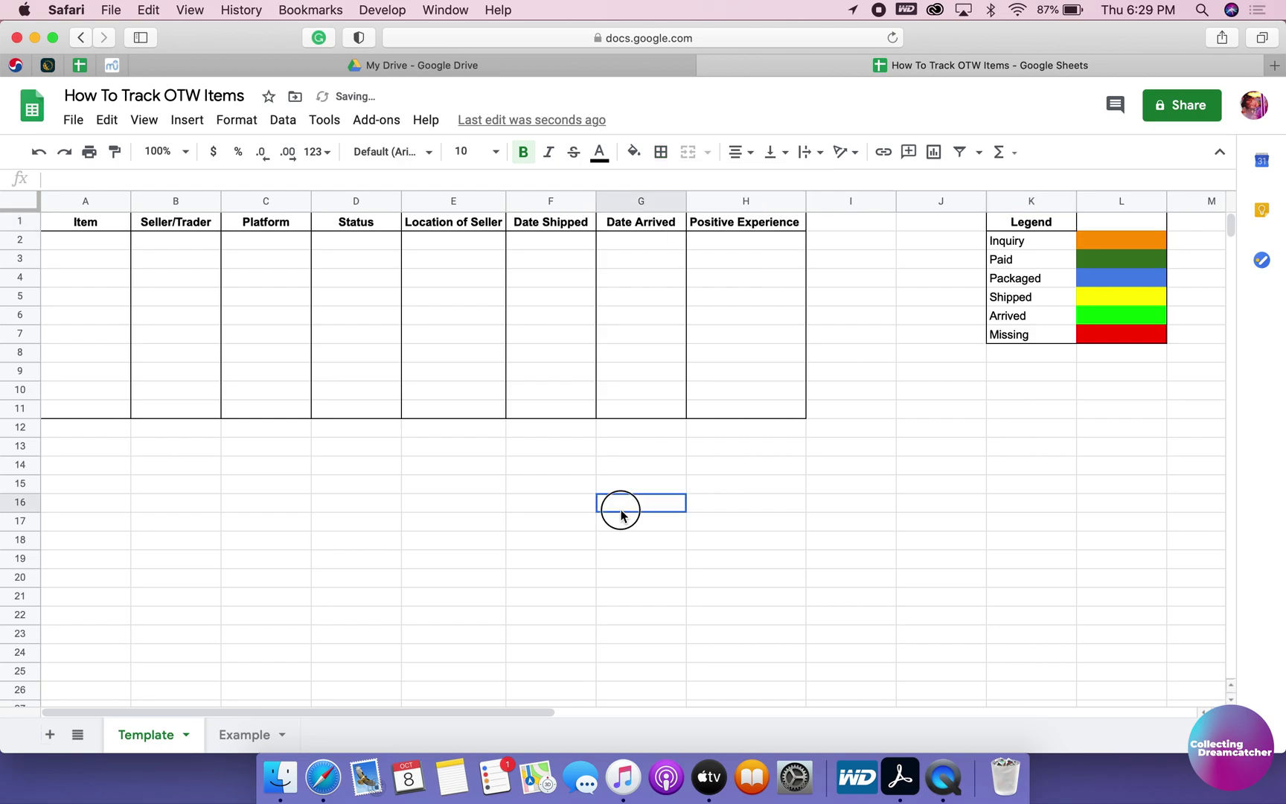
Copy the range A1:L13 from the Template sheet and paste it at A1 of the Example sheet.
{"action": "left_click", "coordinate": [67, 225]}
{"action": "mouse_move", "coordinate": [67, 225]}
{"action": "left_mouse_down"}
{"action": "mouse_move", "coordinate": [998, 323]}
{"action": "mouse_move", "coordinate": [1085, 411]}
{"action": "mouse_move", "coordinate": [1101, 445]}
{"action": "left_mouse_up"}
{"action": "key", "text": "super+c"}
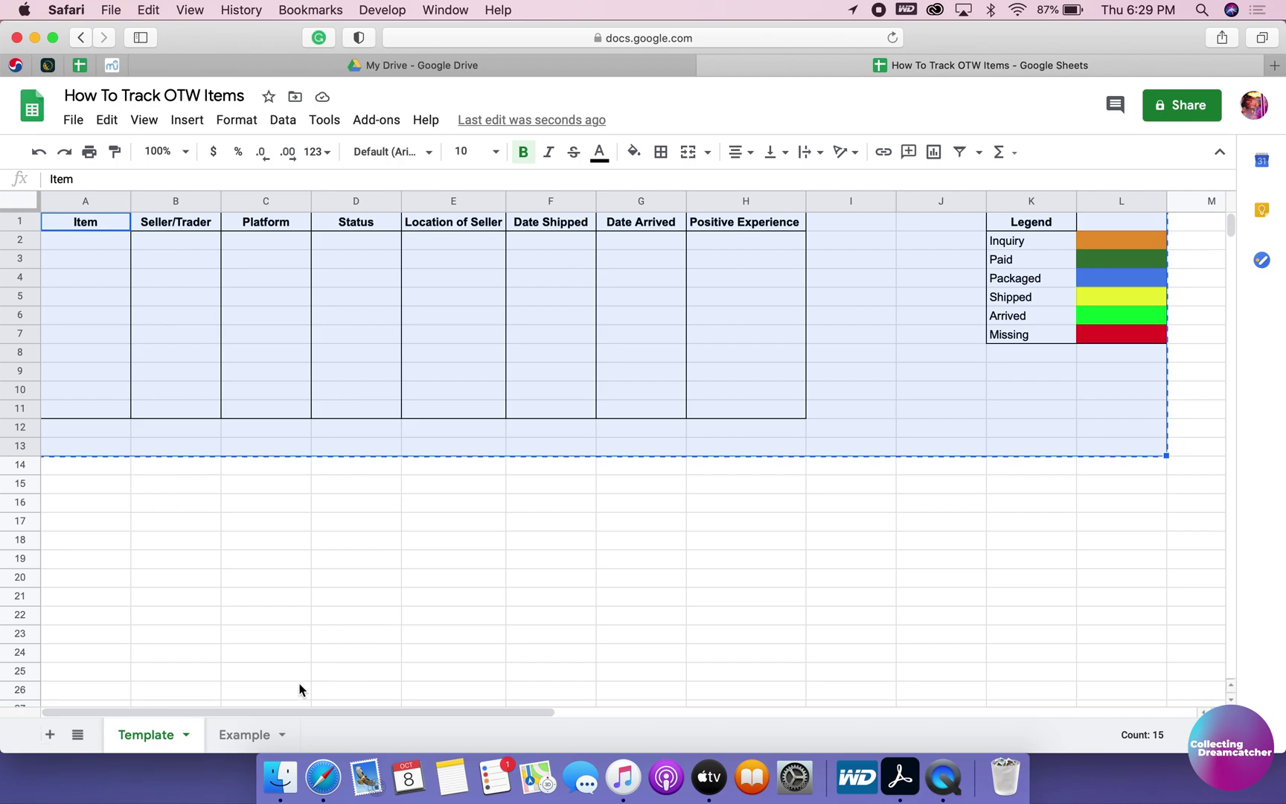
{"action": "left_click", "coordinate": [242, 732]}
{"action": "left_click", "coordinate": [91, 223]}
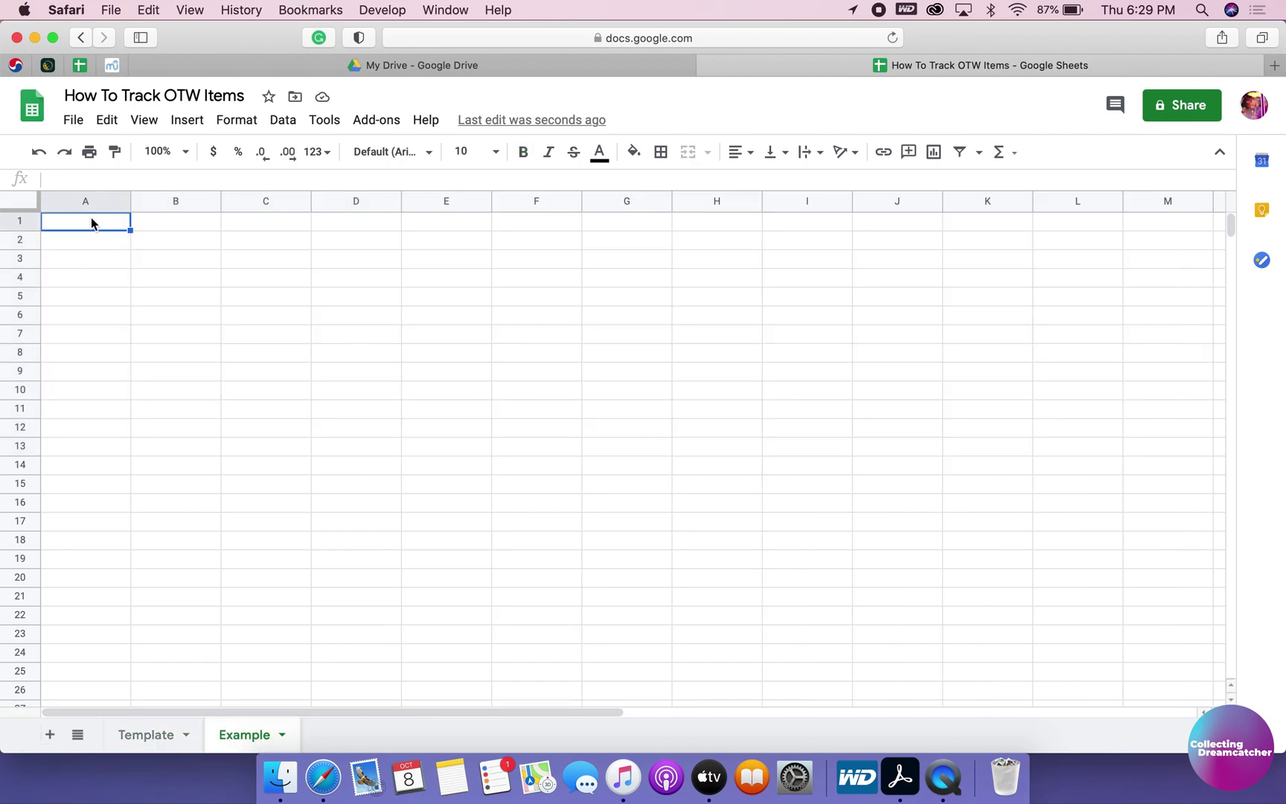
{"action": "key", "text": "super+v"}
{"action": "left_click", "coordinate": [242, 483]}
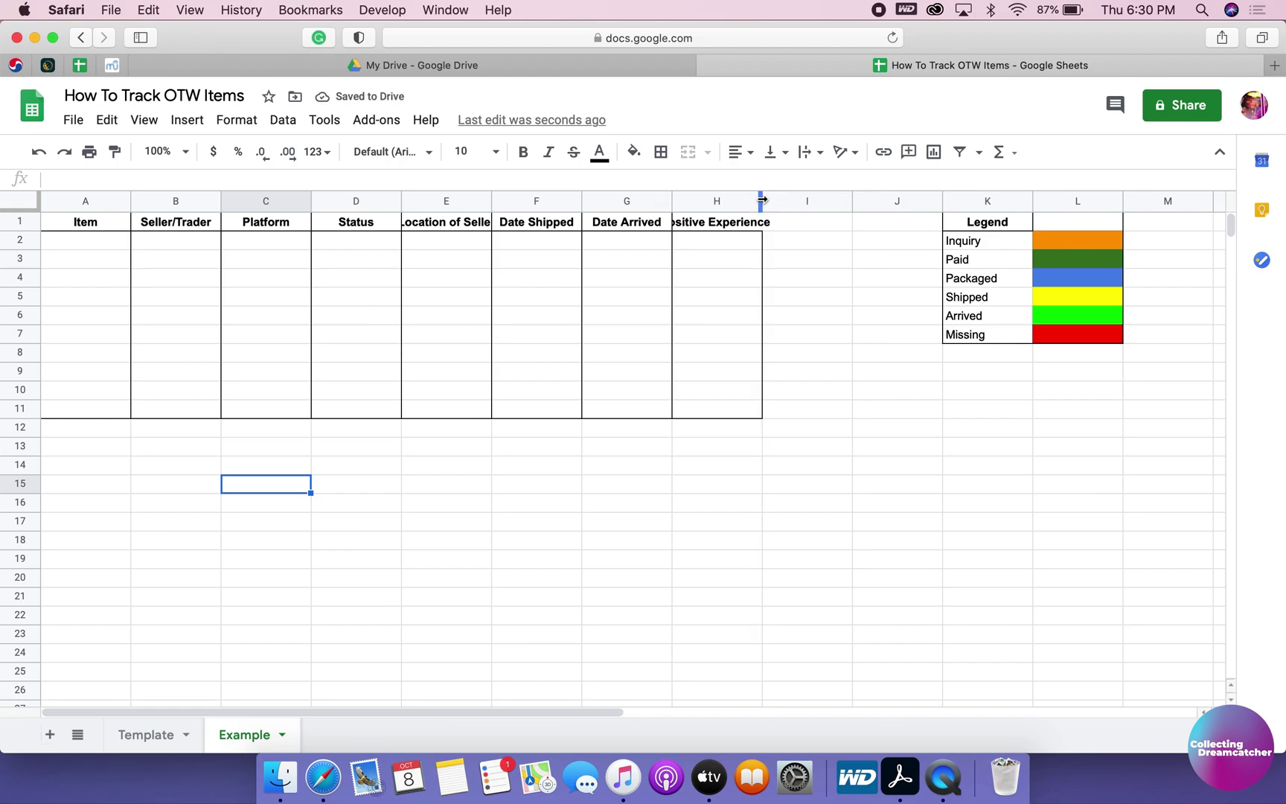
Widen columns H and E on the Example sheet so their full headers fit.
{"action": "left_click_drag", "start_coordinate": [760, 200], "coordinate": [792, 199]}
{"action": "left_click_drag", "start_coordinate": [491, 199], "coordinate": [506, 199]}
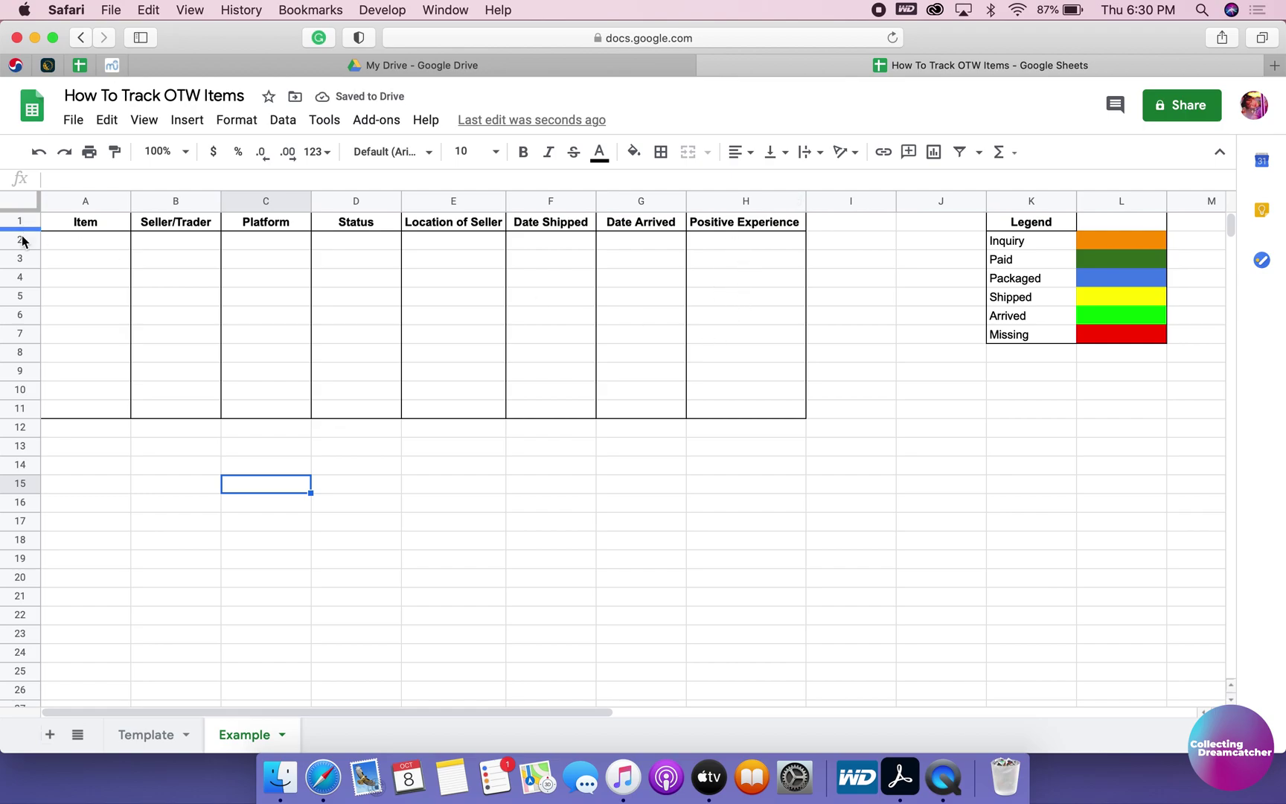
Enter the item "JiU ETE Selfie" in cell A2 of the Example sheet.
{"action": "left_click", "coordinate": [72, 242]}
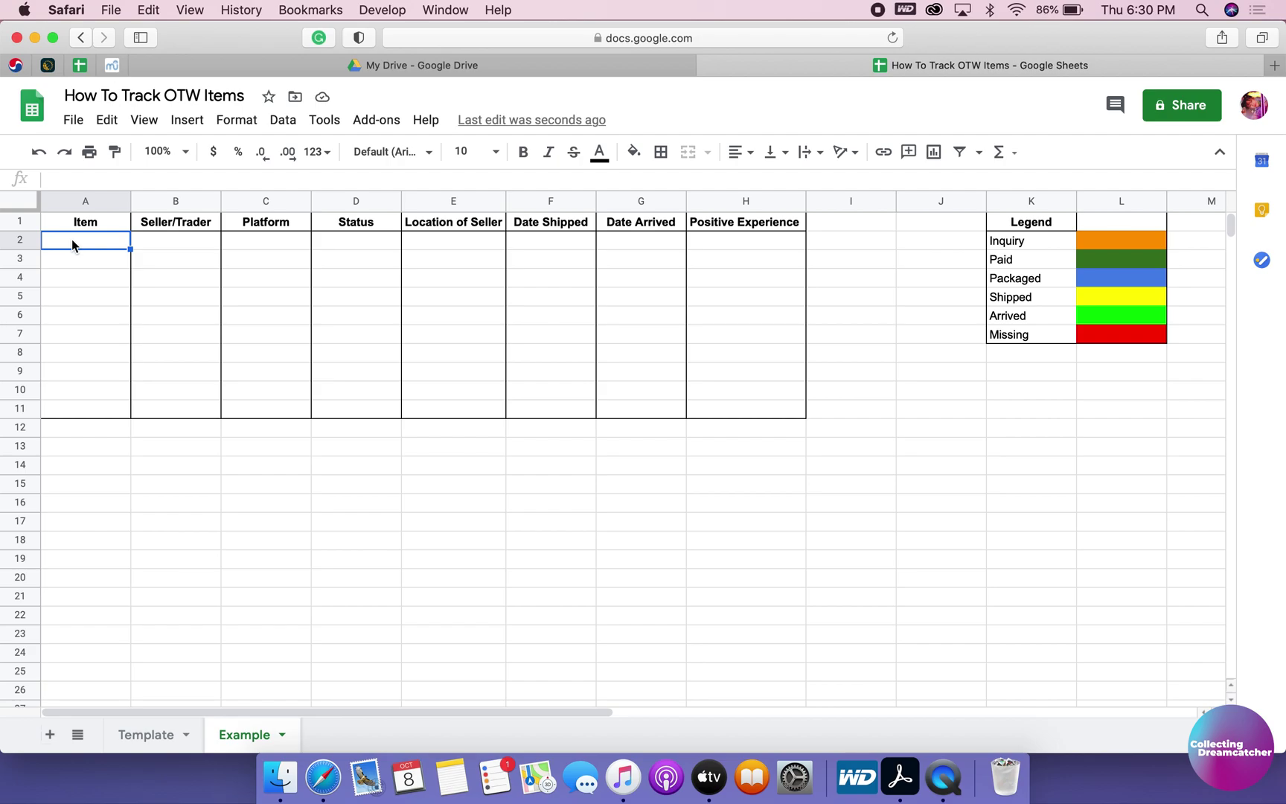
{"action": "type", "text": "Jiu"}
{"action": "type", "text": "U"}
{"action": "type", "text": " ETE"}
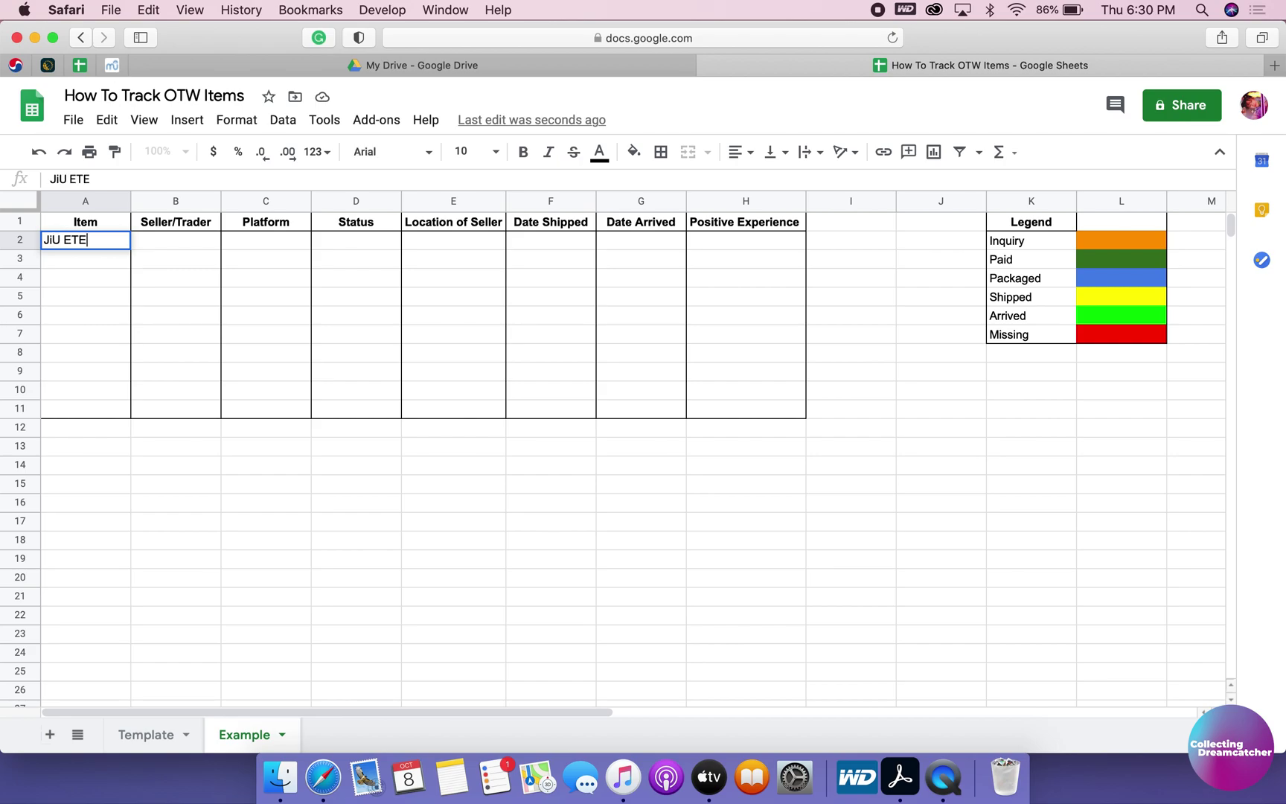
{"action": "type", "text": " Selfie"}
{"action": "key", "text": "Tab"}
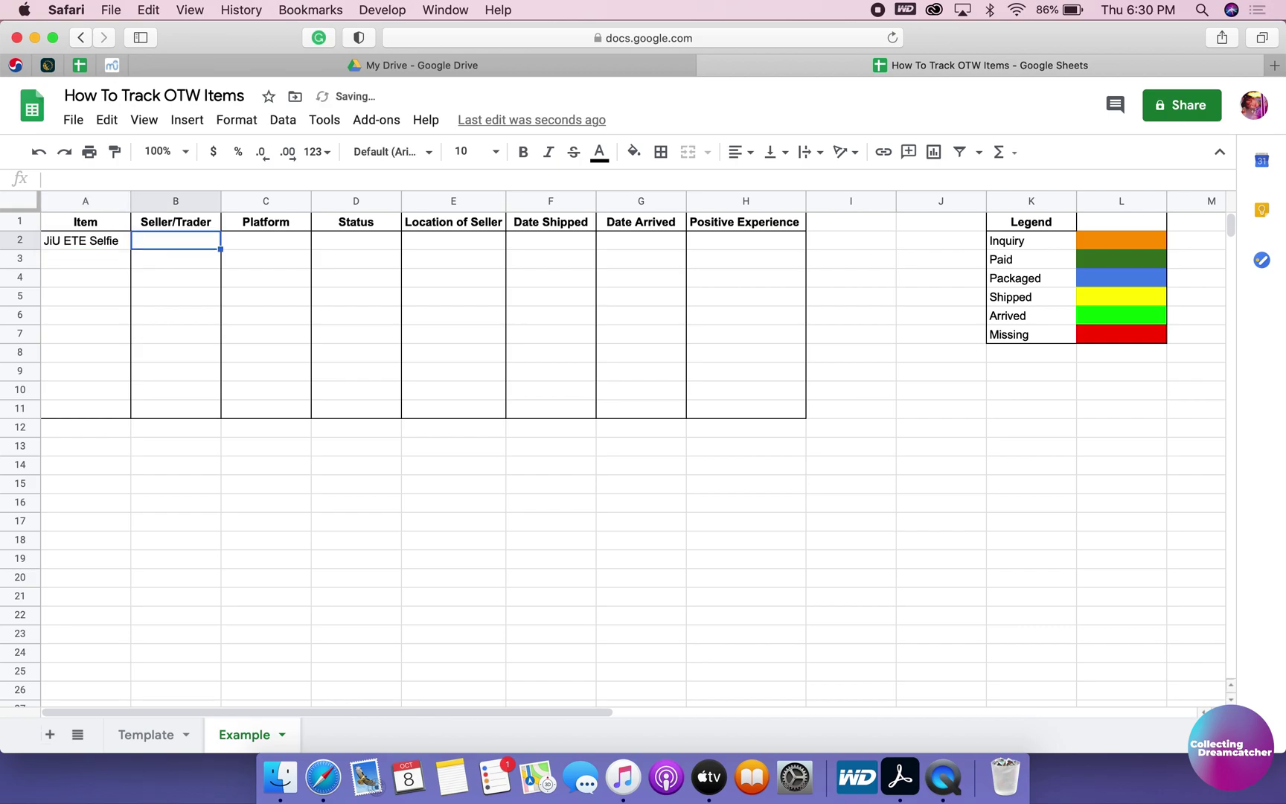
Enter the seller's handle in B2 and the platform "Instagram" in C2.
{"action": "type", "text": "@Joh"}
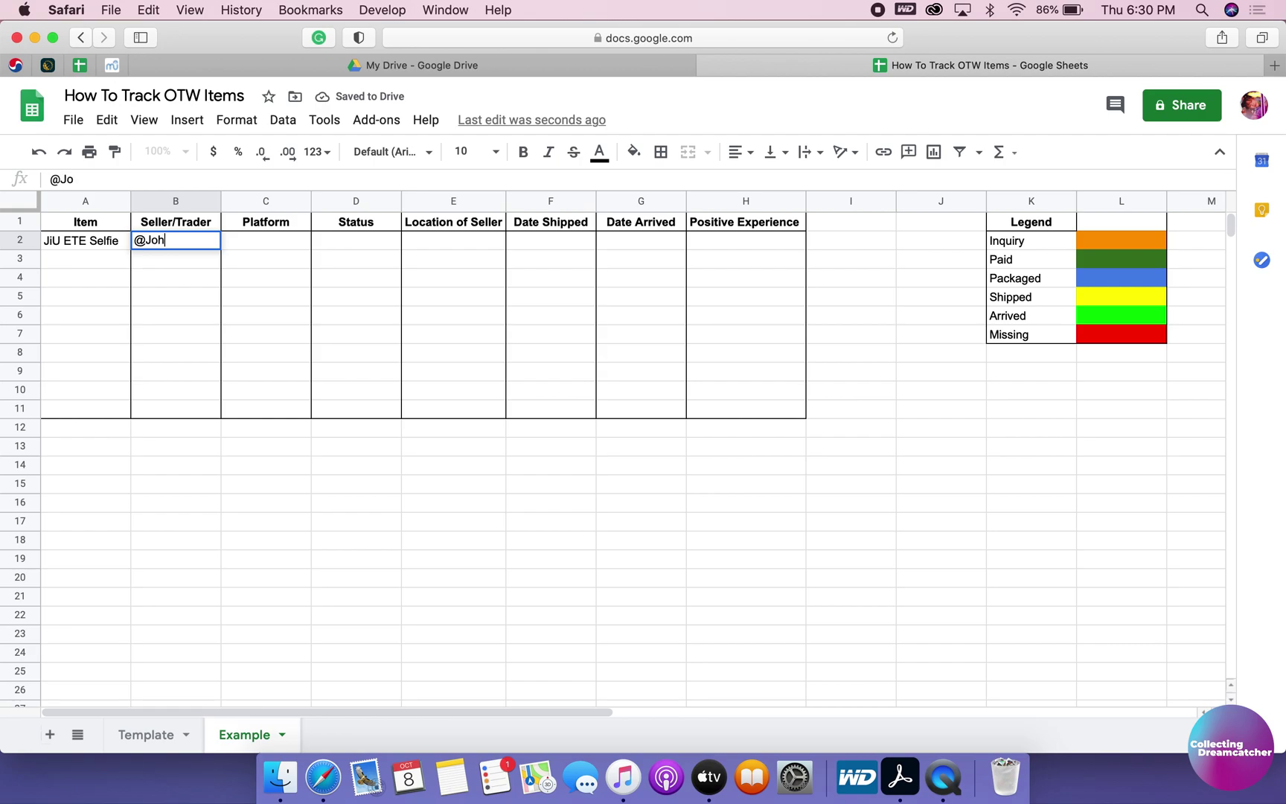
{"action": "type", "text": "nSmith"}
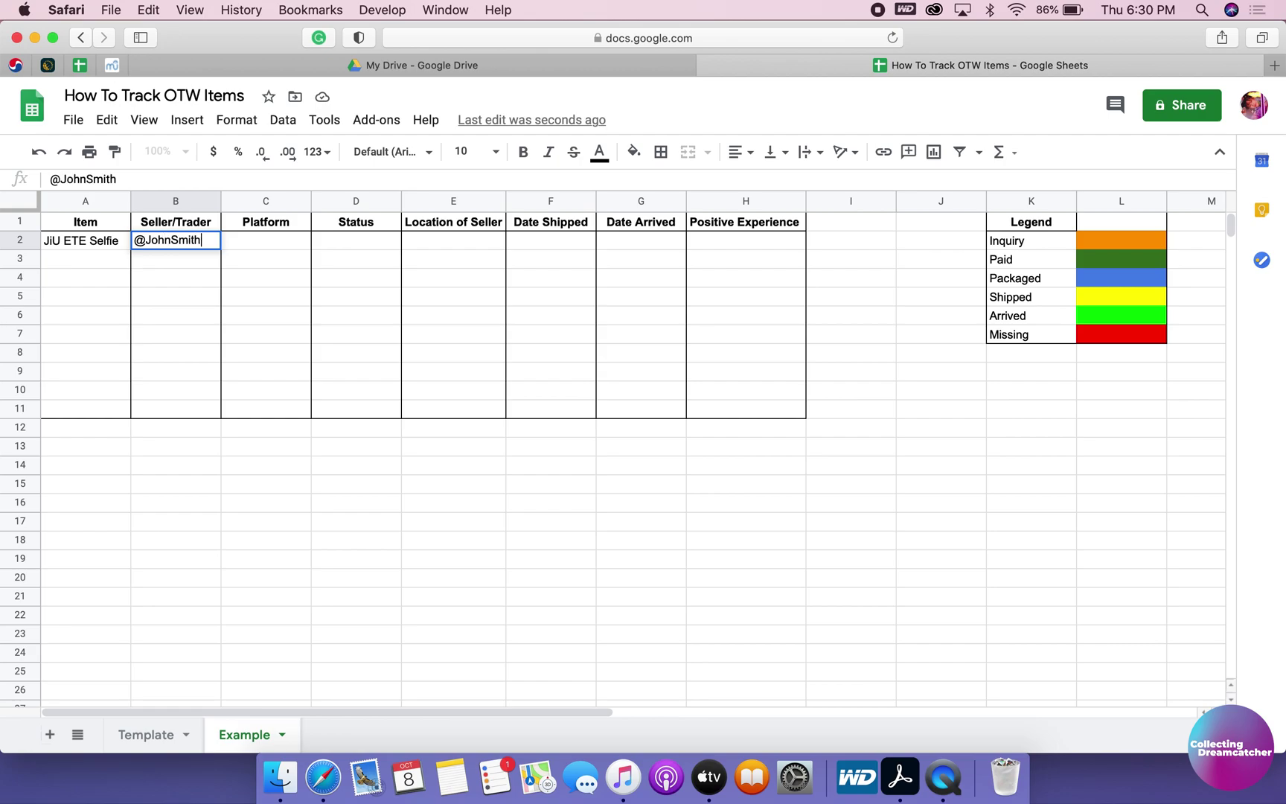
{"action": "key", "text": "Tab"}
{"action": "type", "text": "Instagram"}
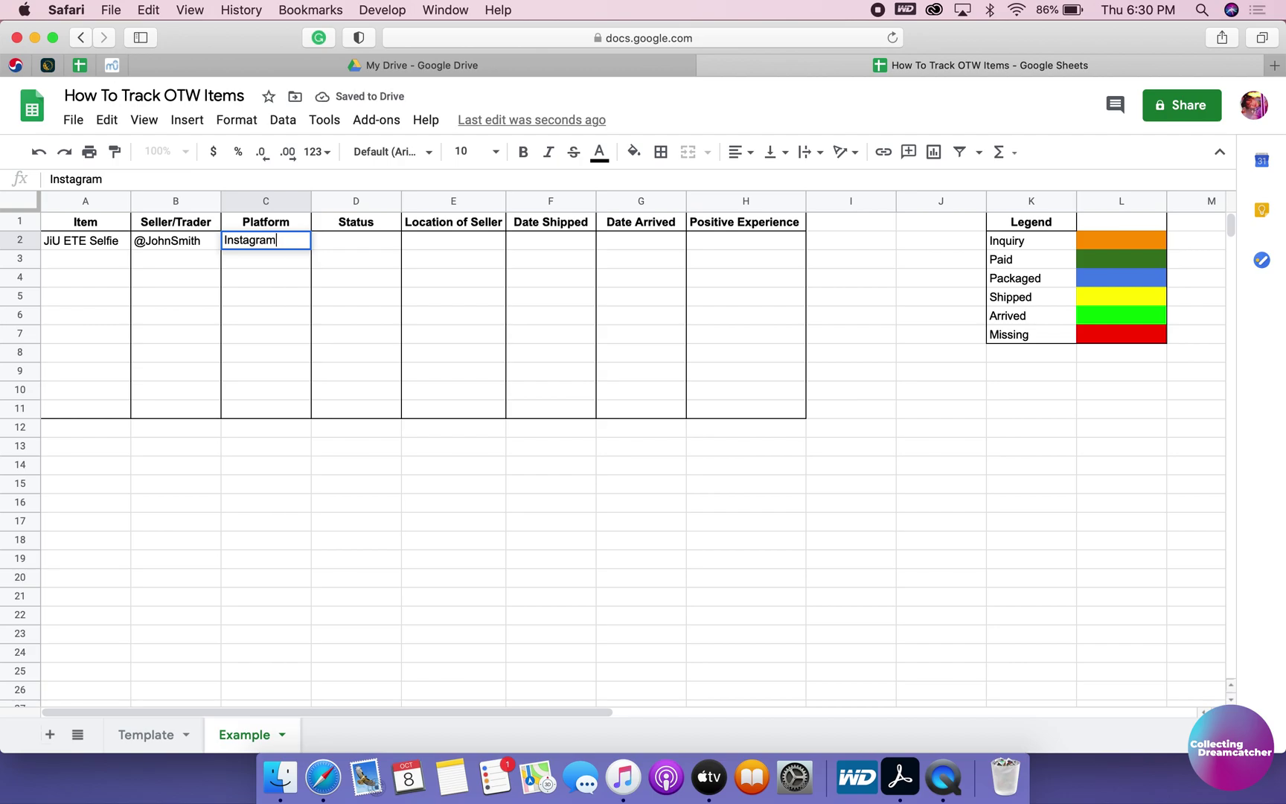
{"action": "key", "text": "Return"}
{"action": "key", "text": "Up"}
Fill the status cell D2 with bright green, the legend's color for Arrived.
{"action": "key", "text": "Right"}
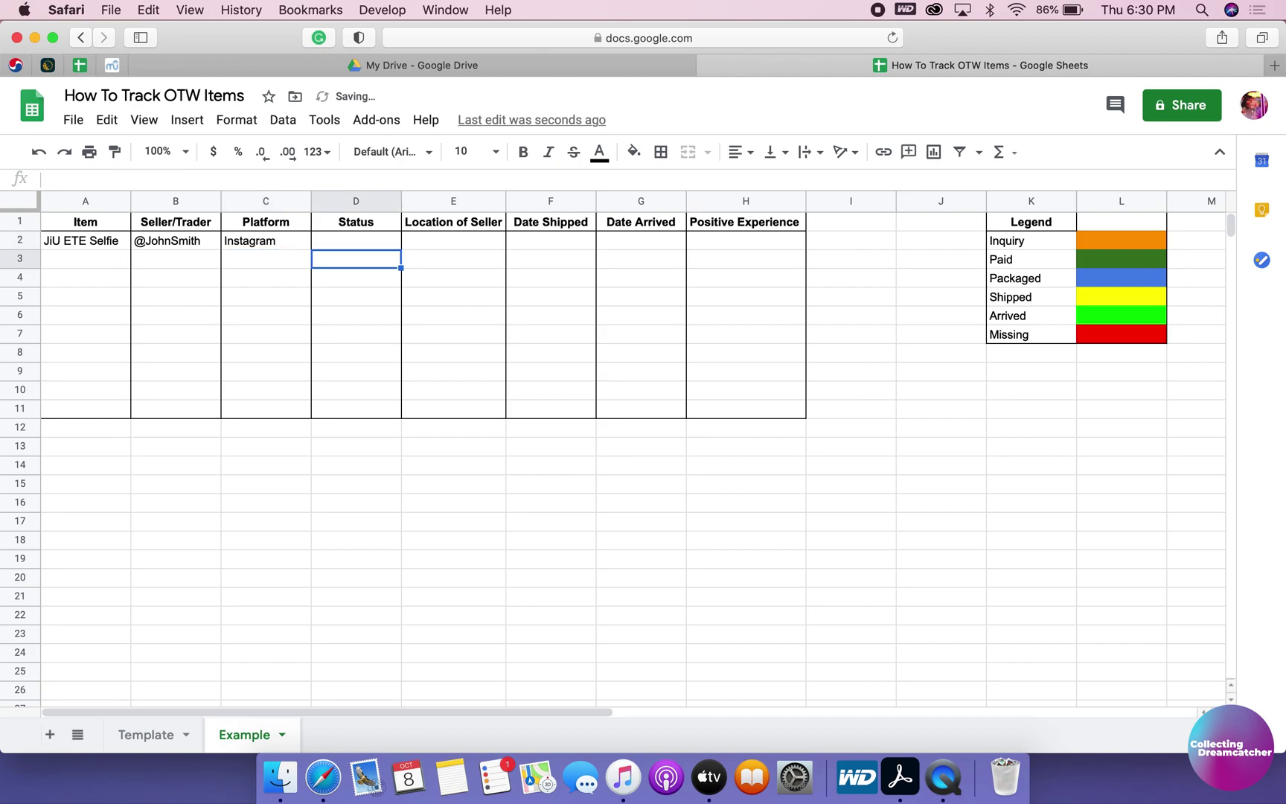
{"action": "left_click", "coordinate": [662, 153]}
{"action": "left_click", "coordinate": [661, 153]}
{"action": "left_click", "coordinate": [635, 152]}
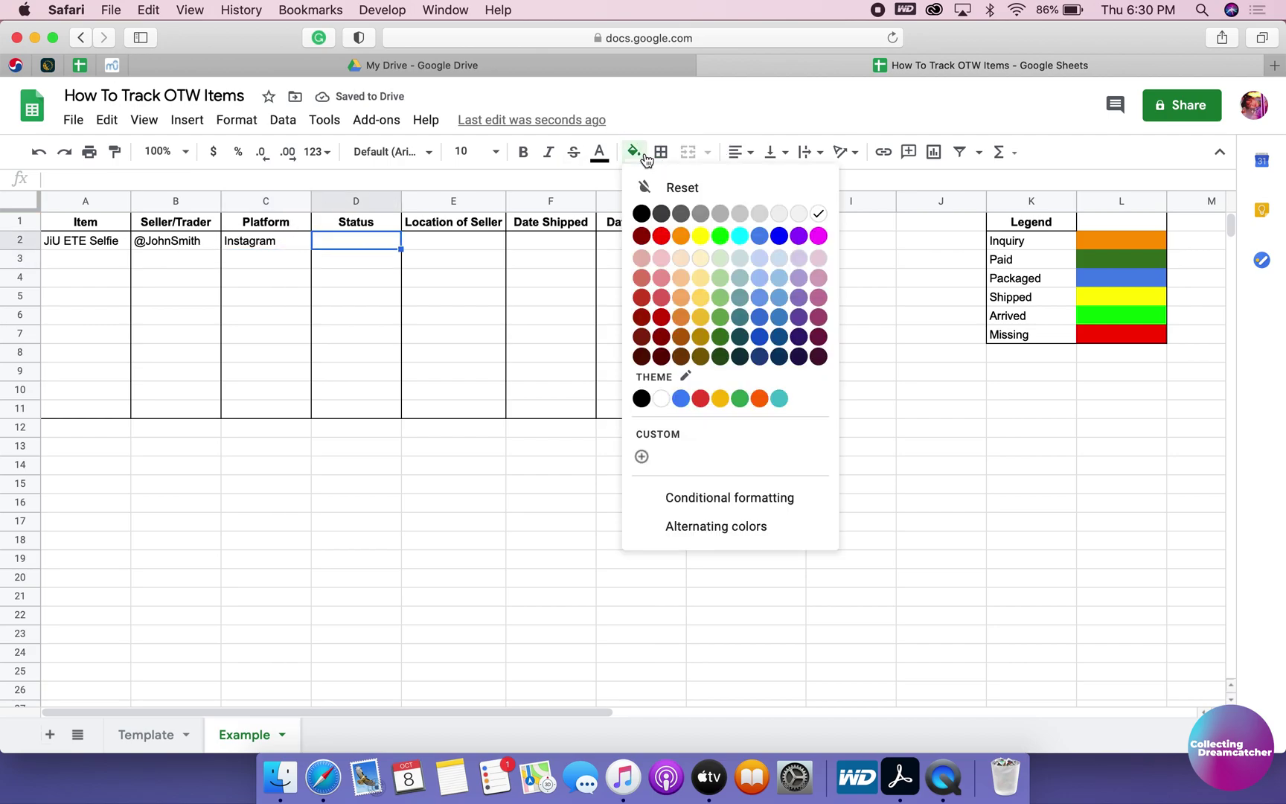
{"action": "left_click", "coordinate": [726, 241]}
Enter "Canada" as the seller's location in E2 and "October 1 2020" as the shipping date in F2.
{"action": "left_click", "coordinate": [440, 242]}
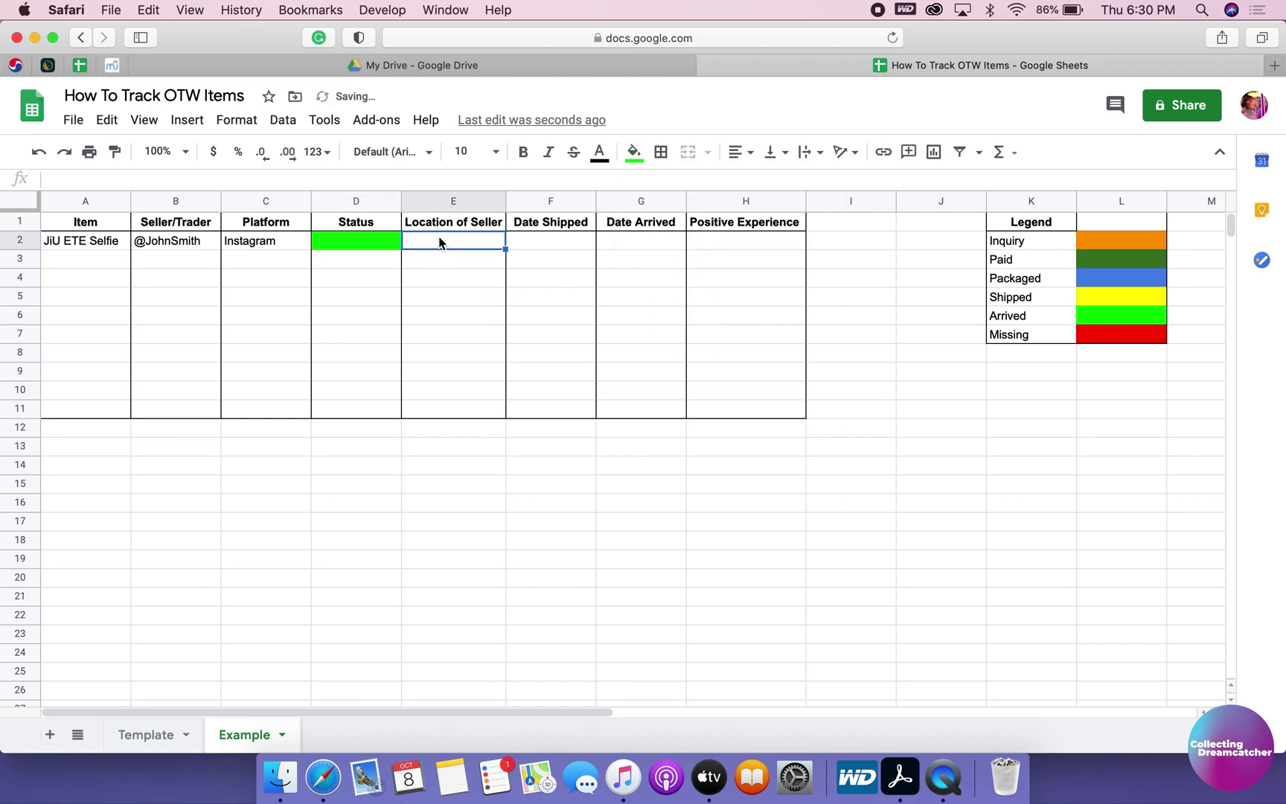
{"action": "type", "text": "Canada"}
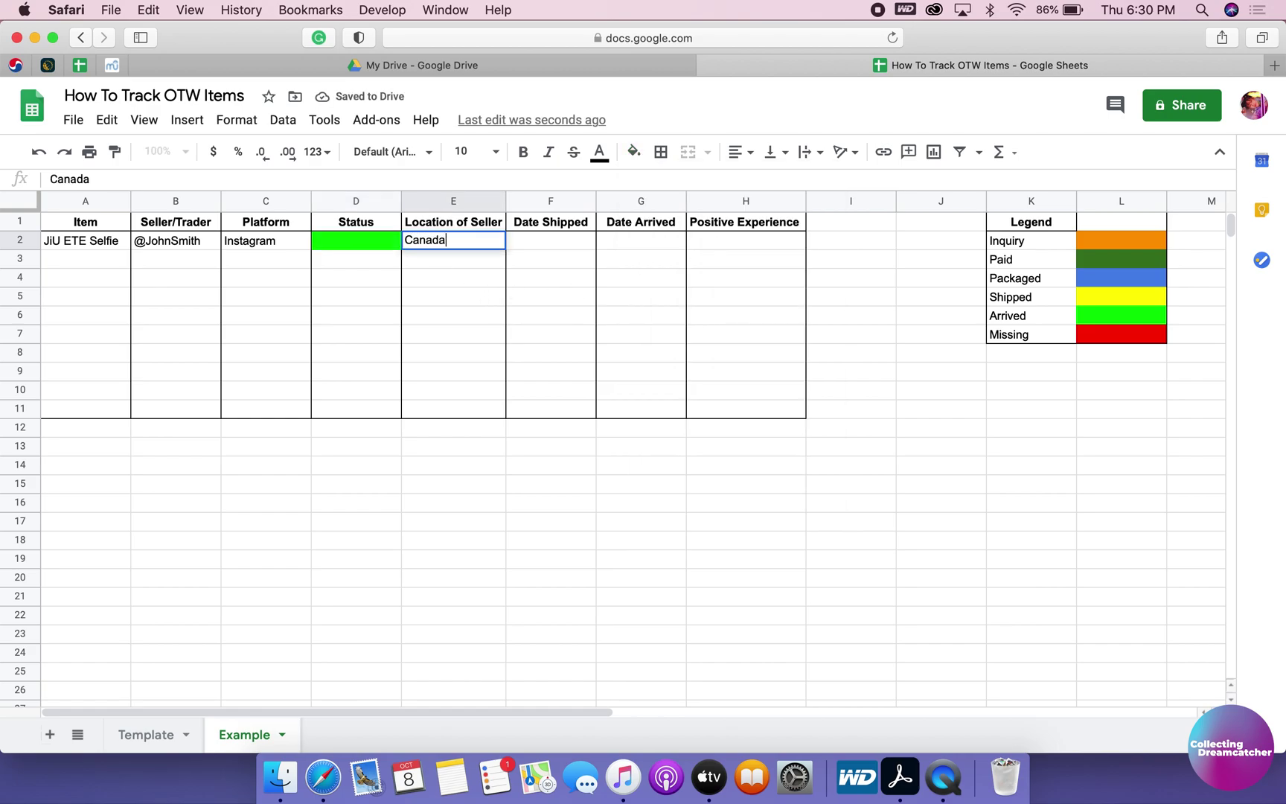
{"action": "key", "text": "Return"}
{"action": "key", "text": "Right"}
{"action": "left_click", "coordinate": [551, 240]}
{"action": "type", "text": "Oc"}
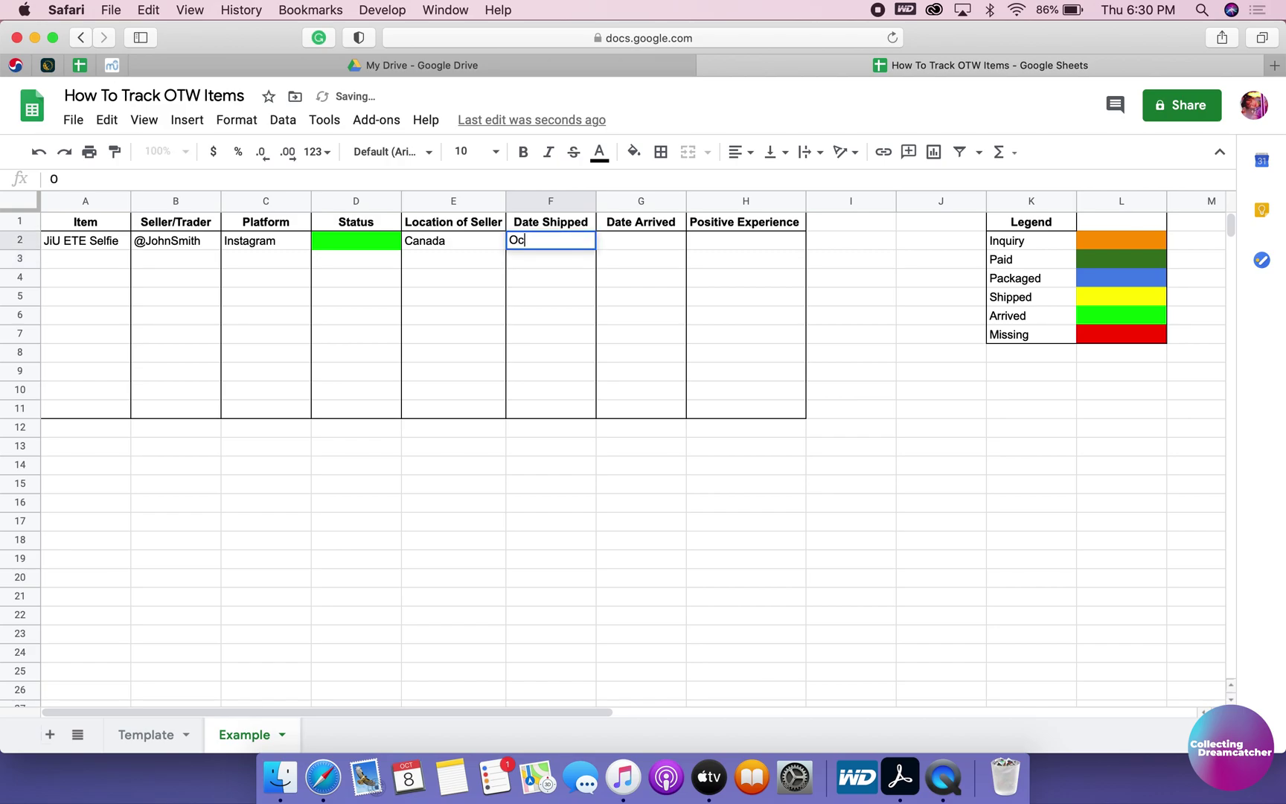
{"action": "type", "text": "tober 1 2020"}
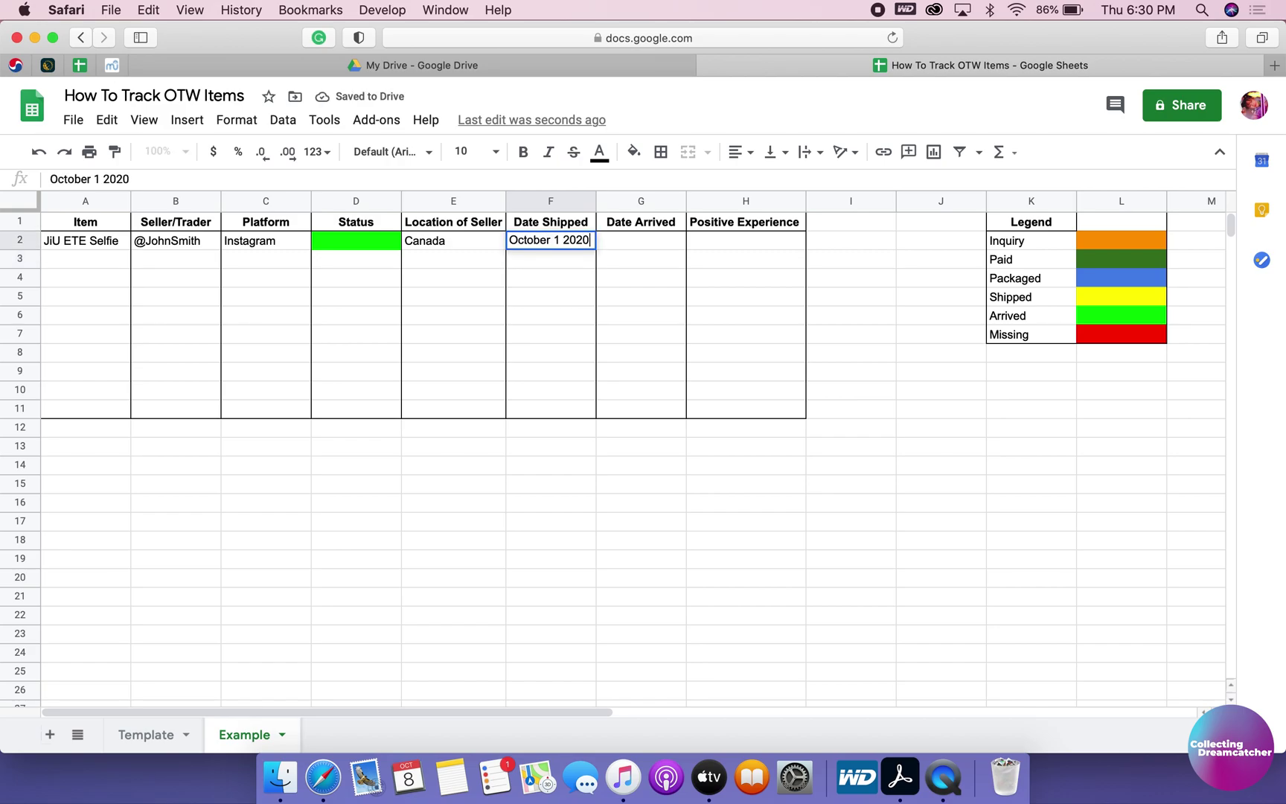
Enter "October 8" as the arrival date in G2 and "Yes" under Positive Experience in H2.
{"action": "key", "text": "Tab"}
{"action": "type", "text": "October 8 2020"}
{"action": "key", "text": "Tab"}
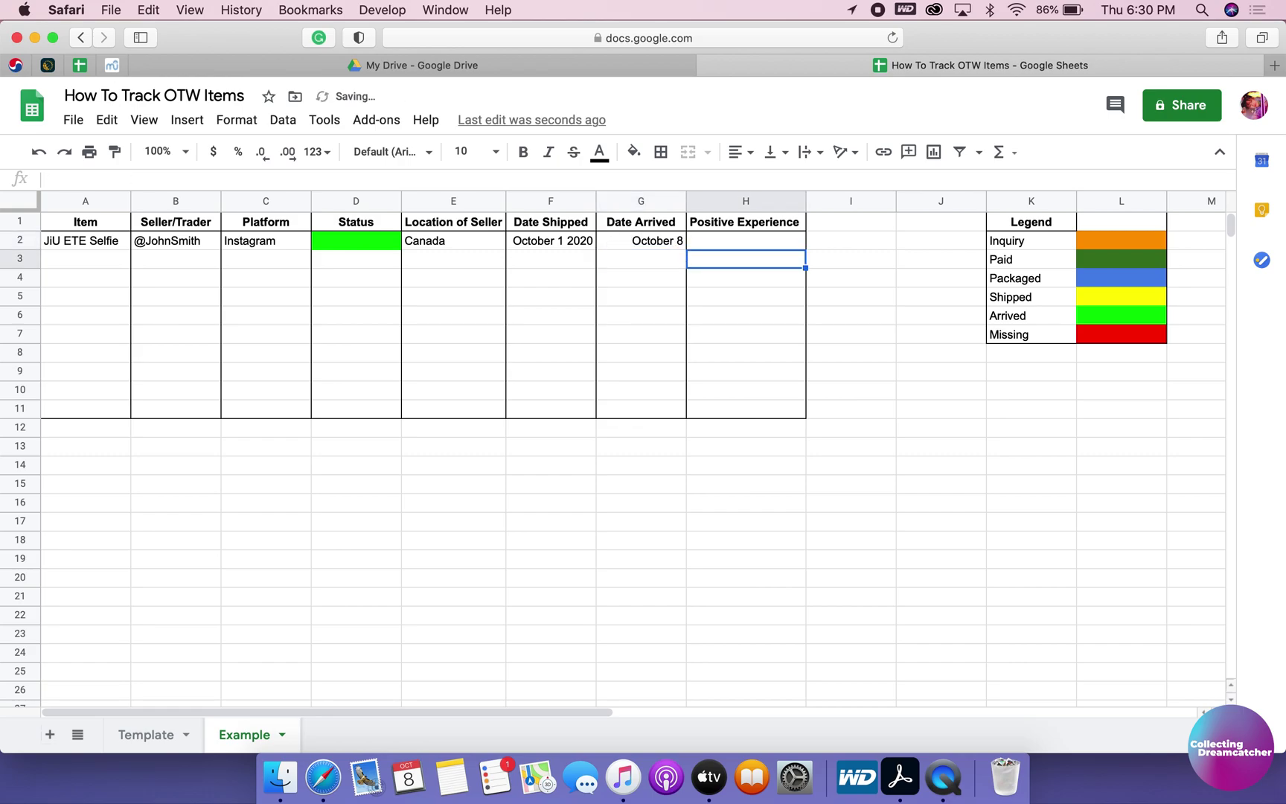
{"action": "type", "text": "Yes"}
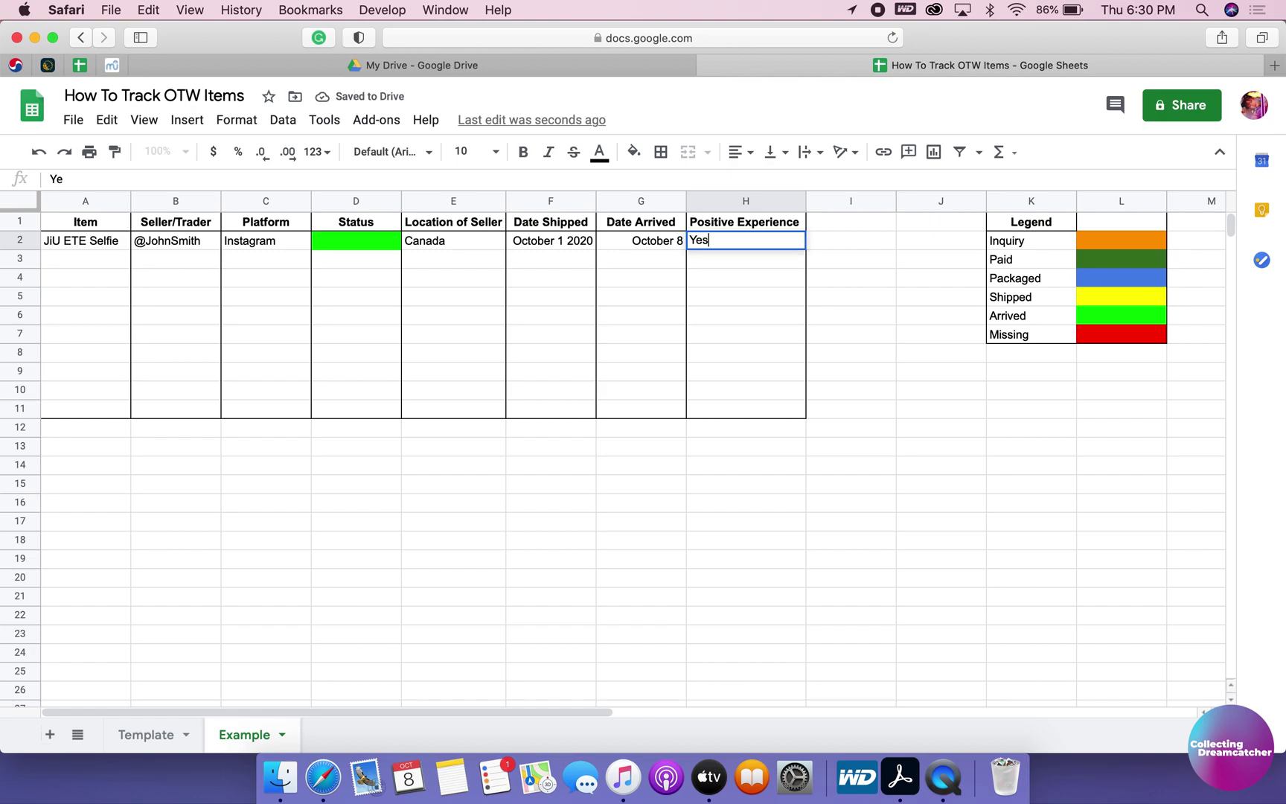
{"action": "key", "text": "Return"}
Make the arrival date in G2 show its year, as "October 8 2020", matching the date in F2.
{"action": "left_click", "coordinate": [641, 241]}
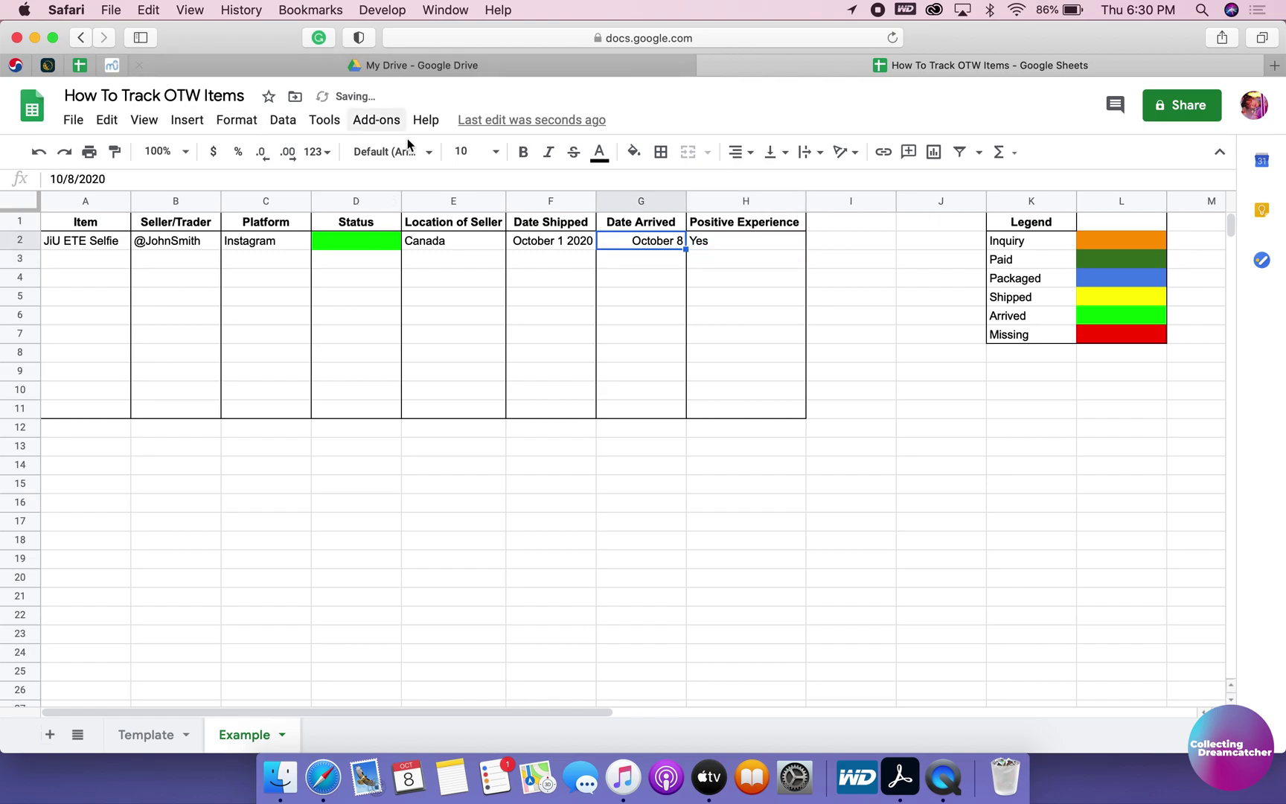
{"action": "left_click", "coordinate": [667, 281]}
{"action": "left_click", "coordinate": [659, 227]}
{"action": "left_click", "coordinate": [651, 238]}
{"action": "left_click", "coordinate": [559, 239]}
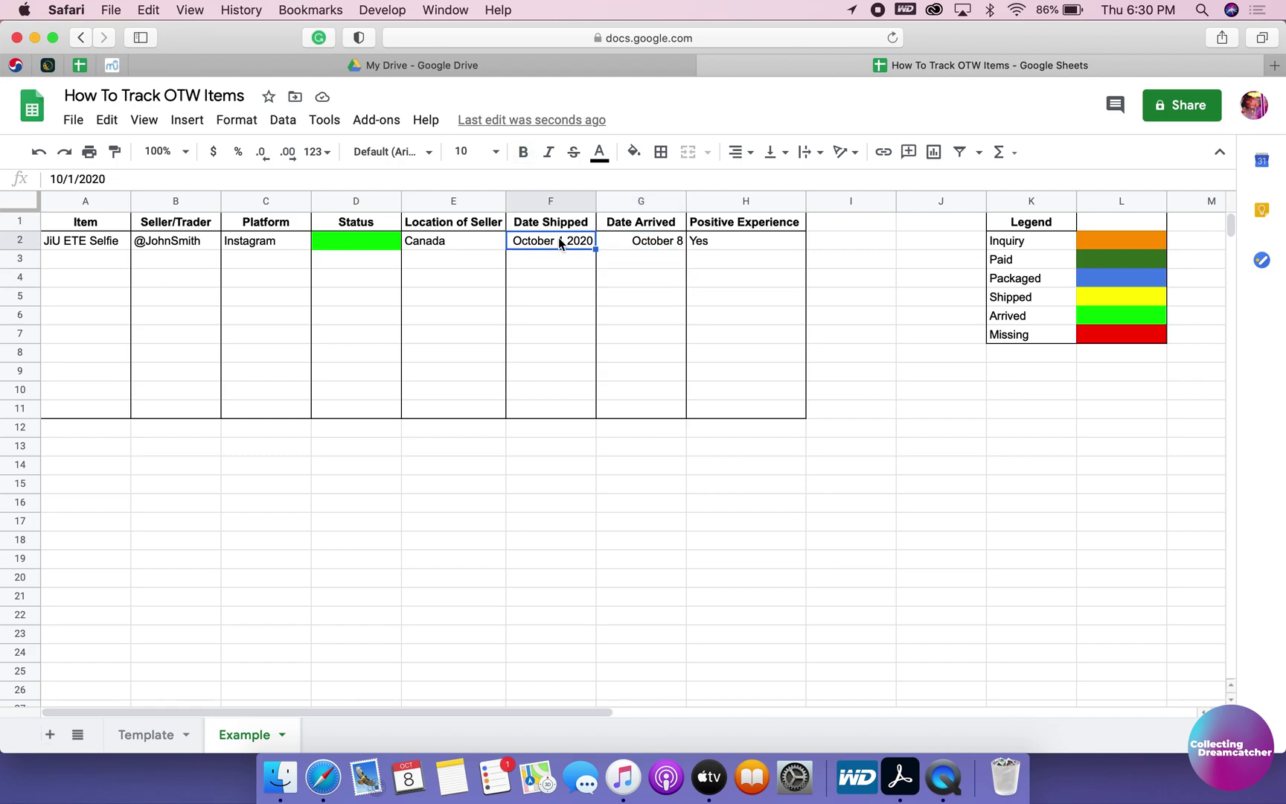
{"action": "left_click", "coordinate": [627, 245]}
{"action": "key", "text": "Return"}
{"action": "key", "text": "Return"}
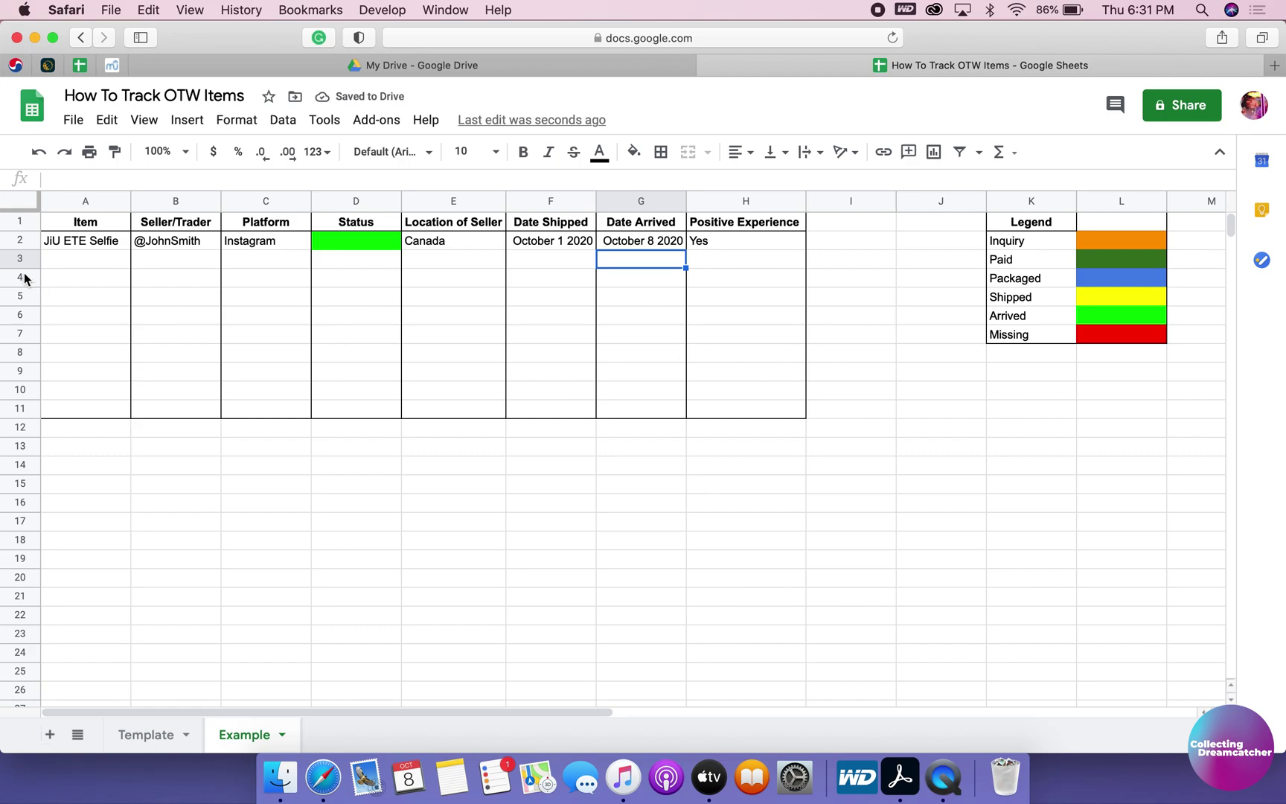
Enter the item "SuA TEON Selfie" in A3 and widen column A to fit it.
{"action": "left_click", "coordinate": [80, 261]}
{"action": "type", "text": "SuA"}
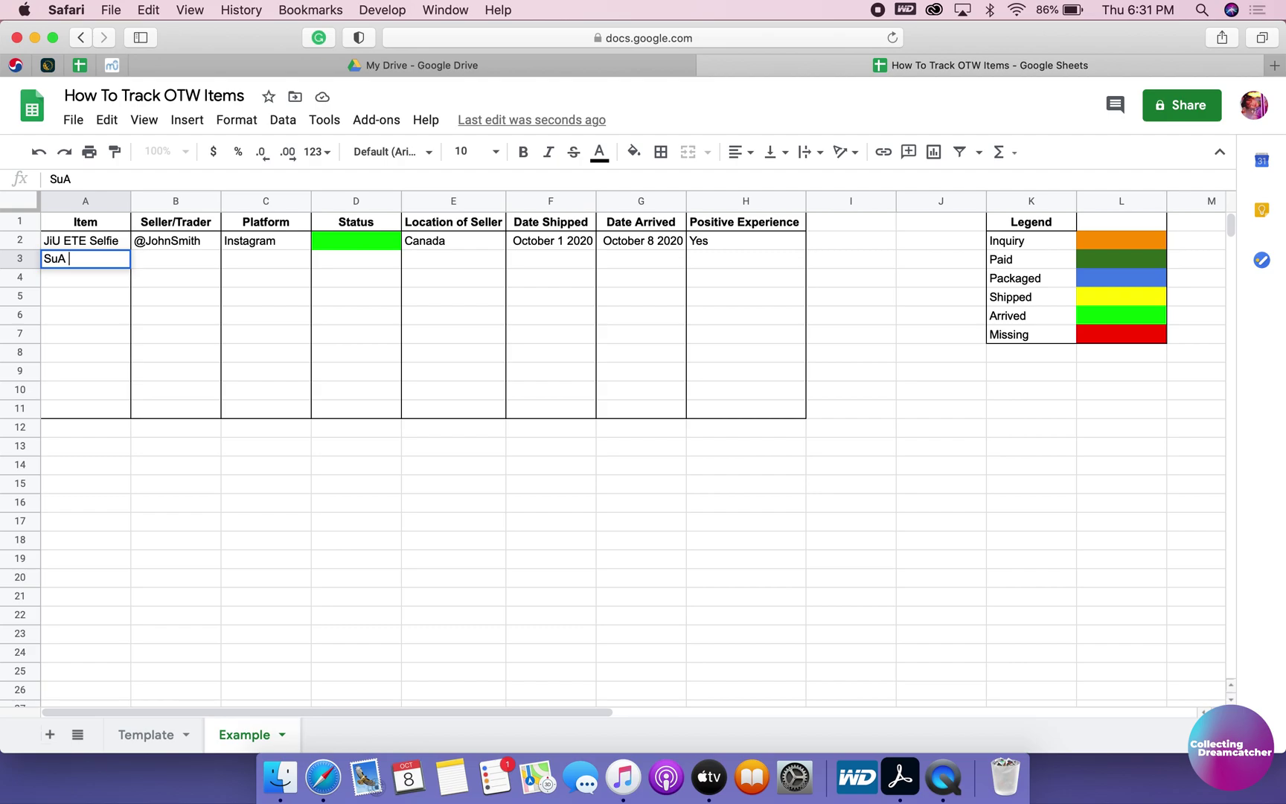
{"action": "type", "text": " TEON Selfie"}
{"action": "key", "text": "Return"}
{"action": "key", "text": "Up"}
{"action": "key", "text": "Right"}
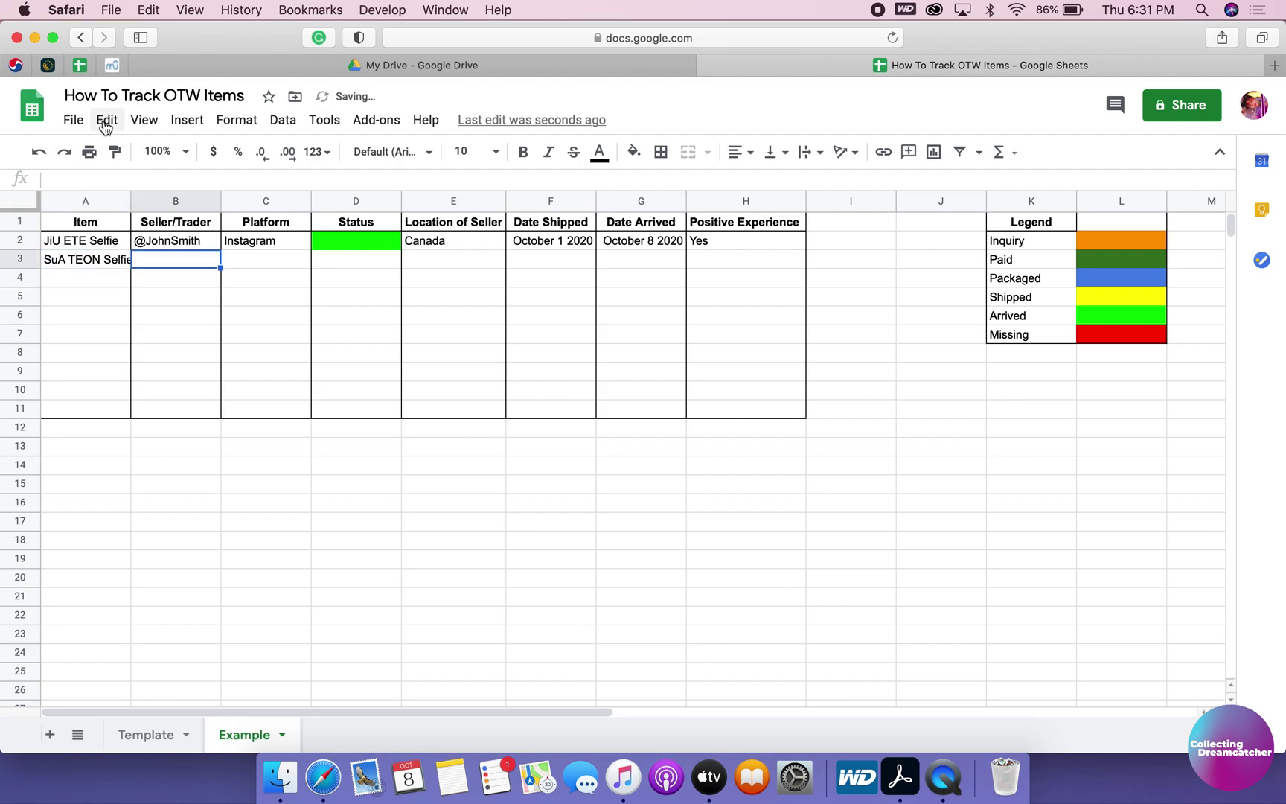
{"action": "left_click_drag", "start_coordinate": [129, 201], "coordinate": [137, 201]}
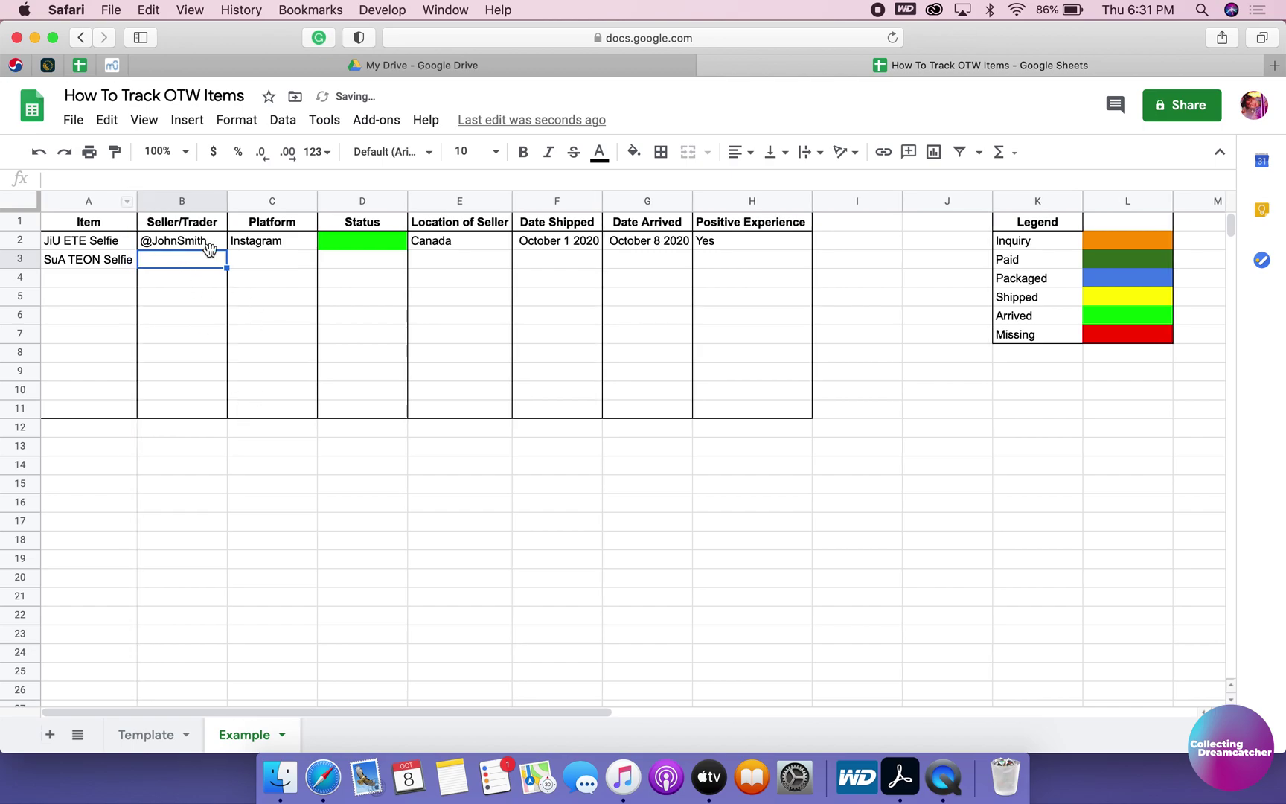
Enter the seller's full name in B3 and the platform "Facebook" in C3.
{"action": "type", "text": "@"}
{"action": "key", "text": "BackSpace"}
{"action": "key", "text": "BackSpace"}
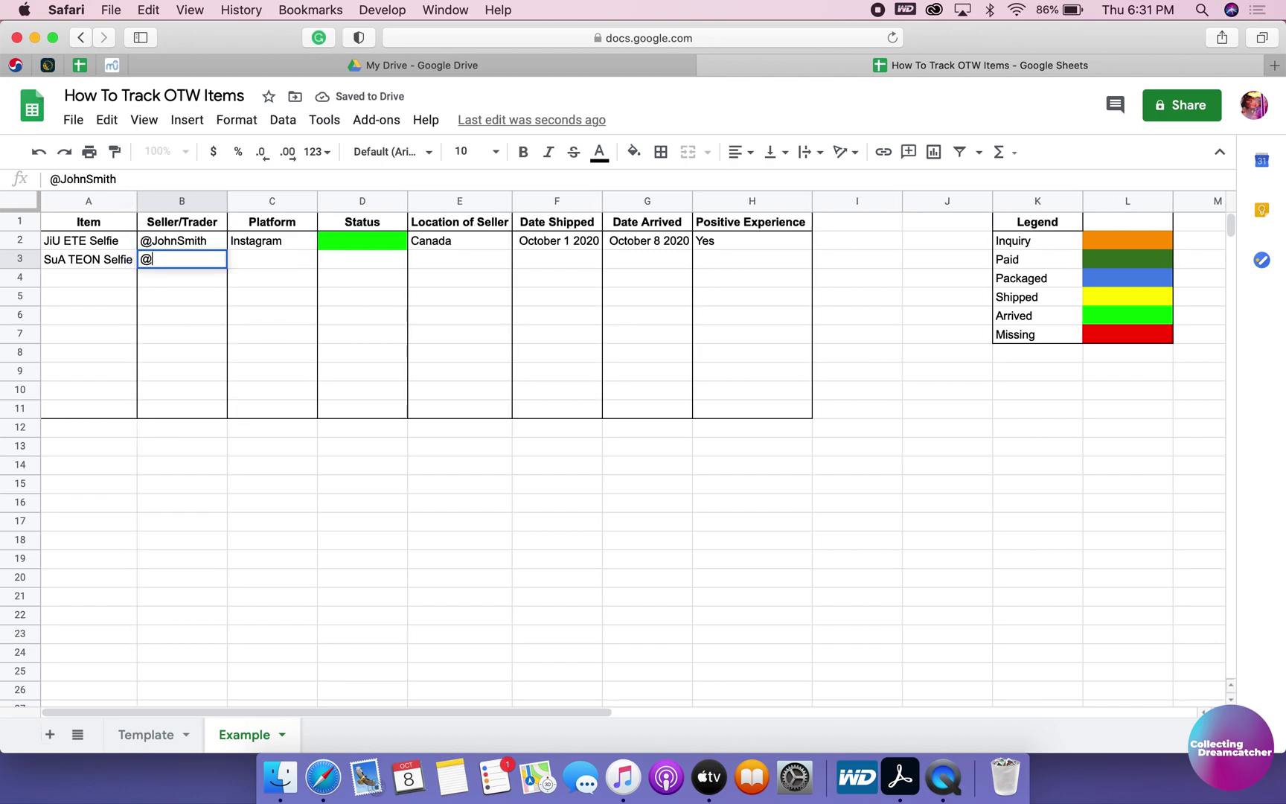
{"action": "type", "text": "Jane Smith"}
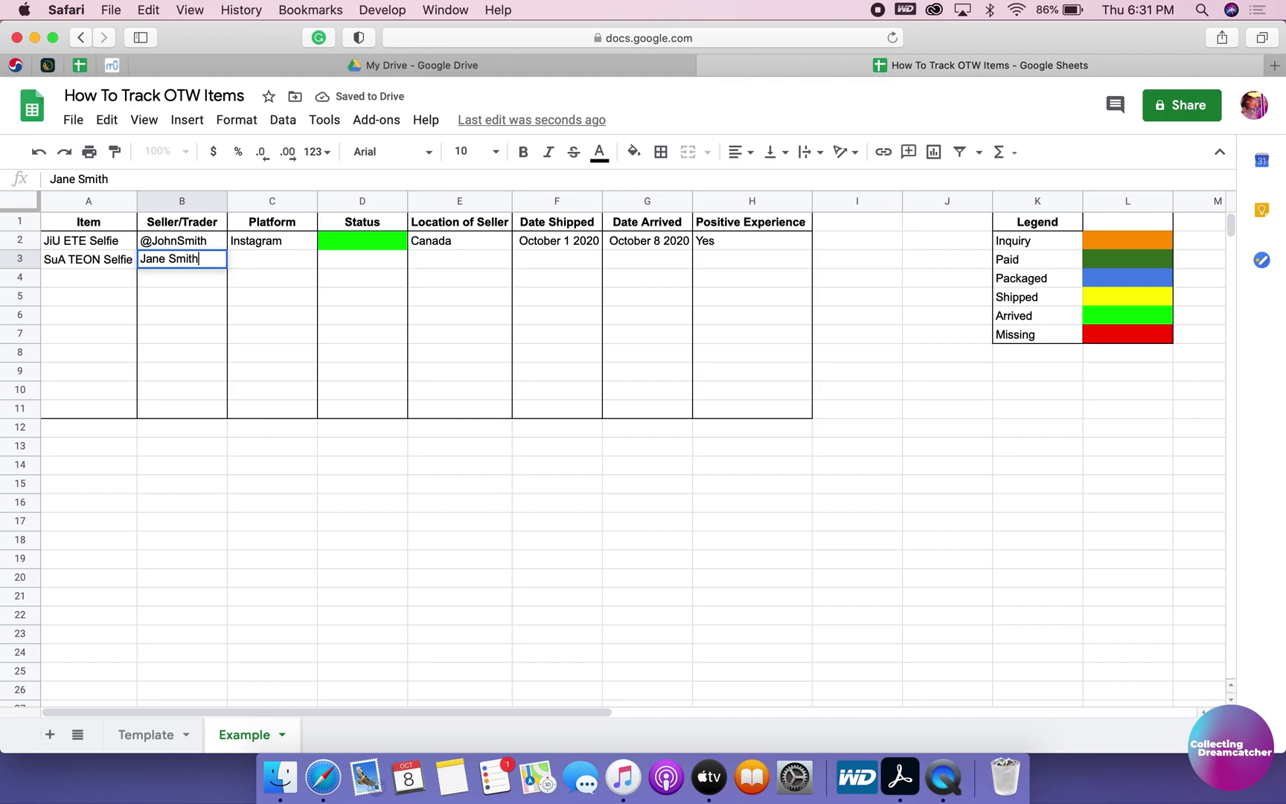
{"action": "key", "text": "Return"}
{"action": "key", "text": "Right"}
{"action": "key", "text": "Up"}
{"action": "type", "text": "Facebook"}
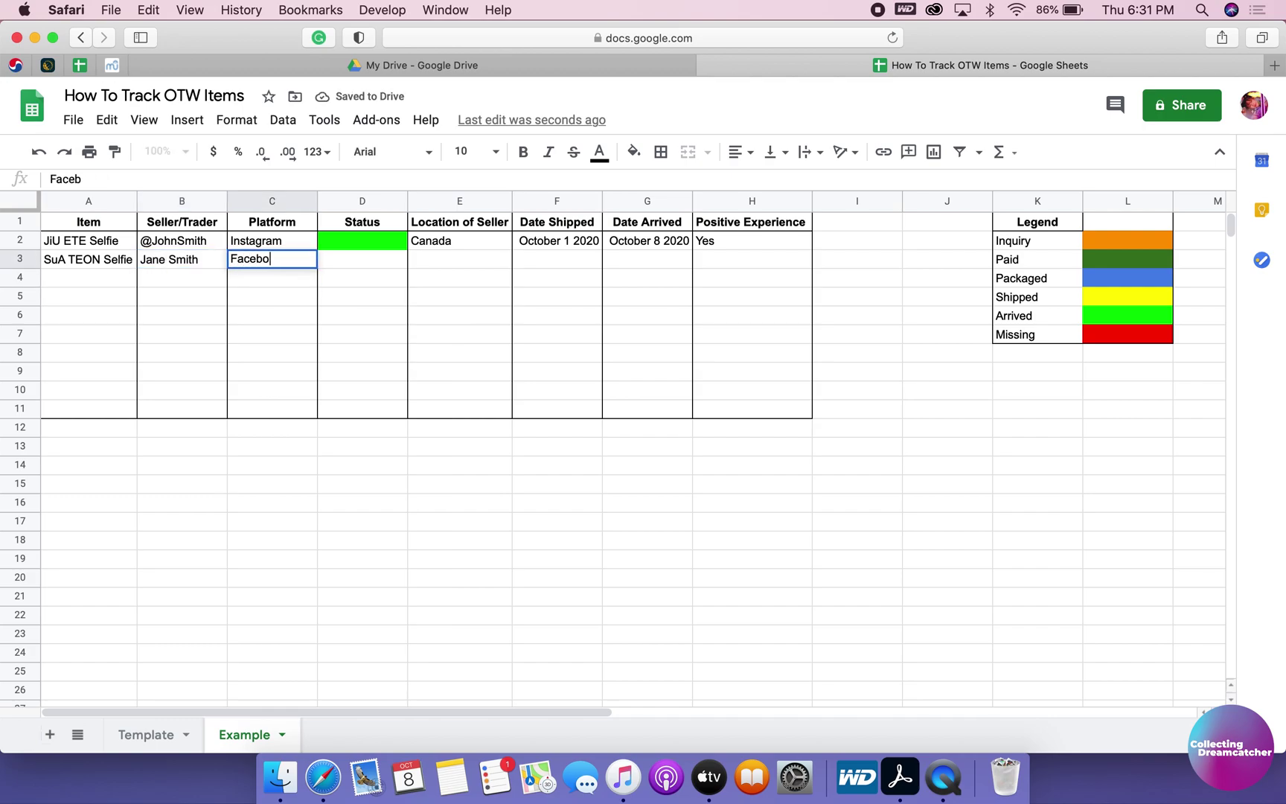
Fill the status cell D3 with yellow for Shipped and enter "USA" as the seller's location in E3.
{"action": "key", "text": "Tab"}
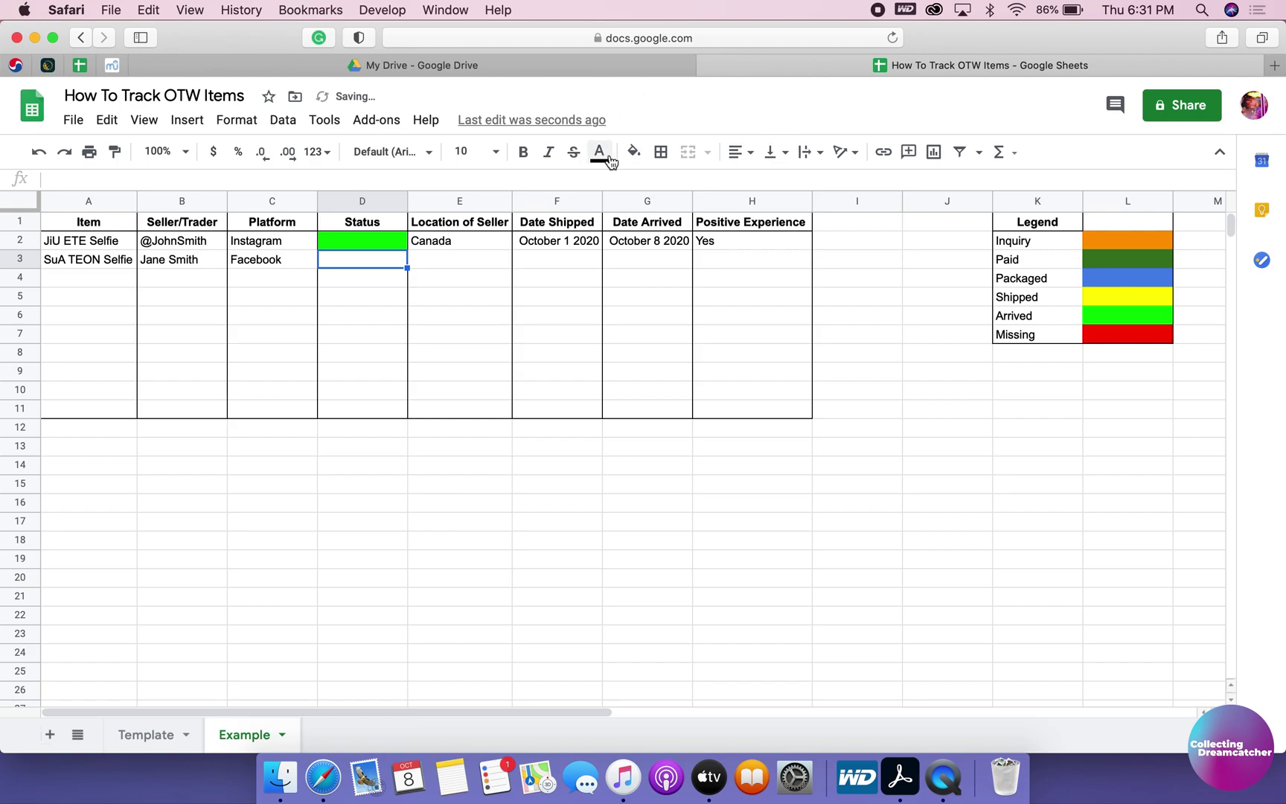
{"action": "left_click", "coordinate": [634, 152]}
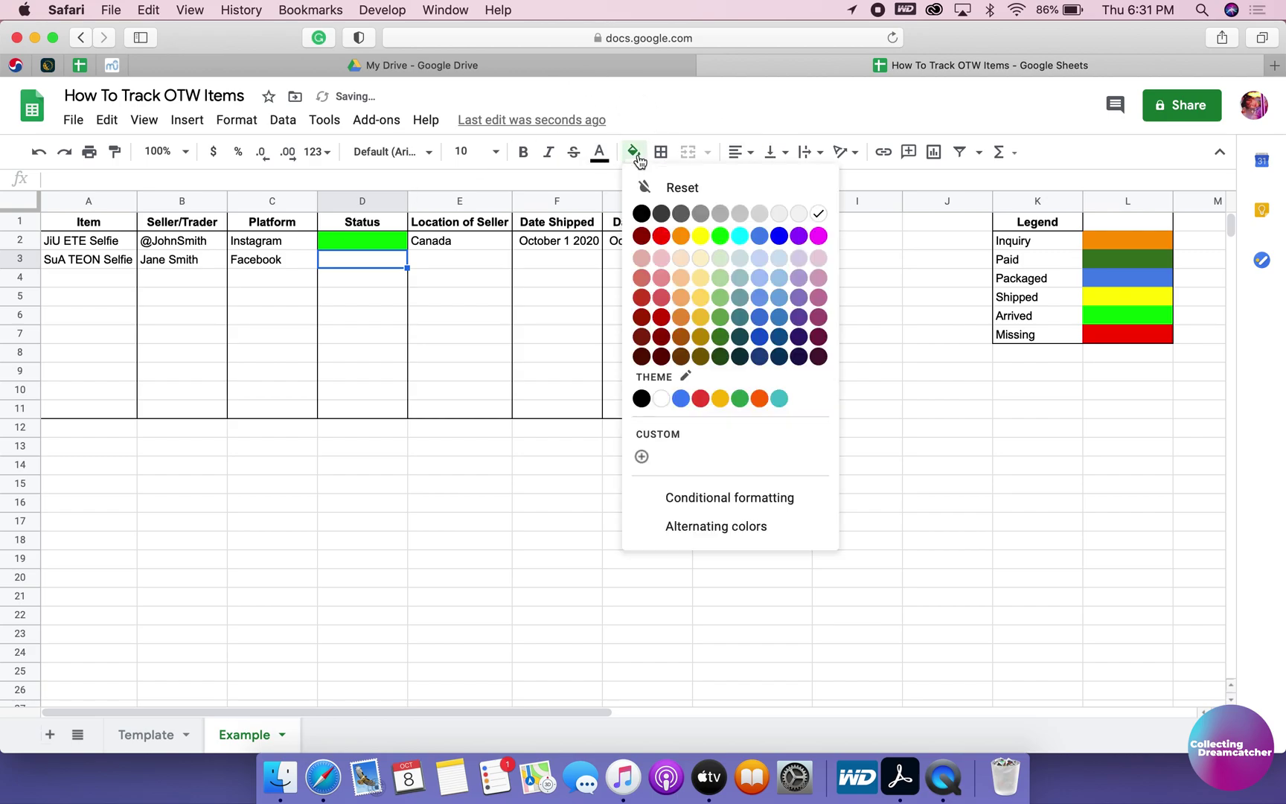
{"action": "left_click", "coordinate": [701, 235]}
{"action": "left_click", "coordinate": [456, 263]}
{"action": "type", "text": "USA"}
{"action": "key", "text": "Return"}
Enter "October 1 2020" as the shipping date in F3.
{"action": "key", "text": "Right"}
{"action": "key", "text": "Up"}
{"action": "type", "text": "October 1 202"}
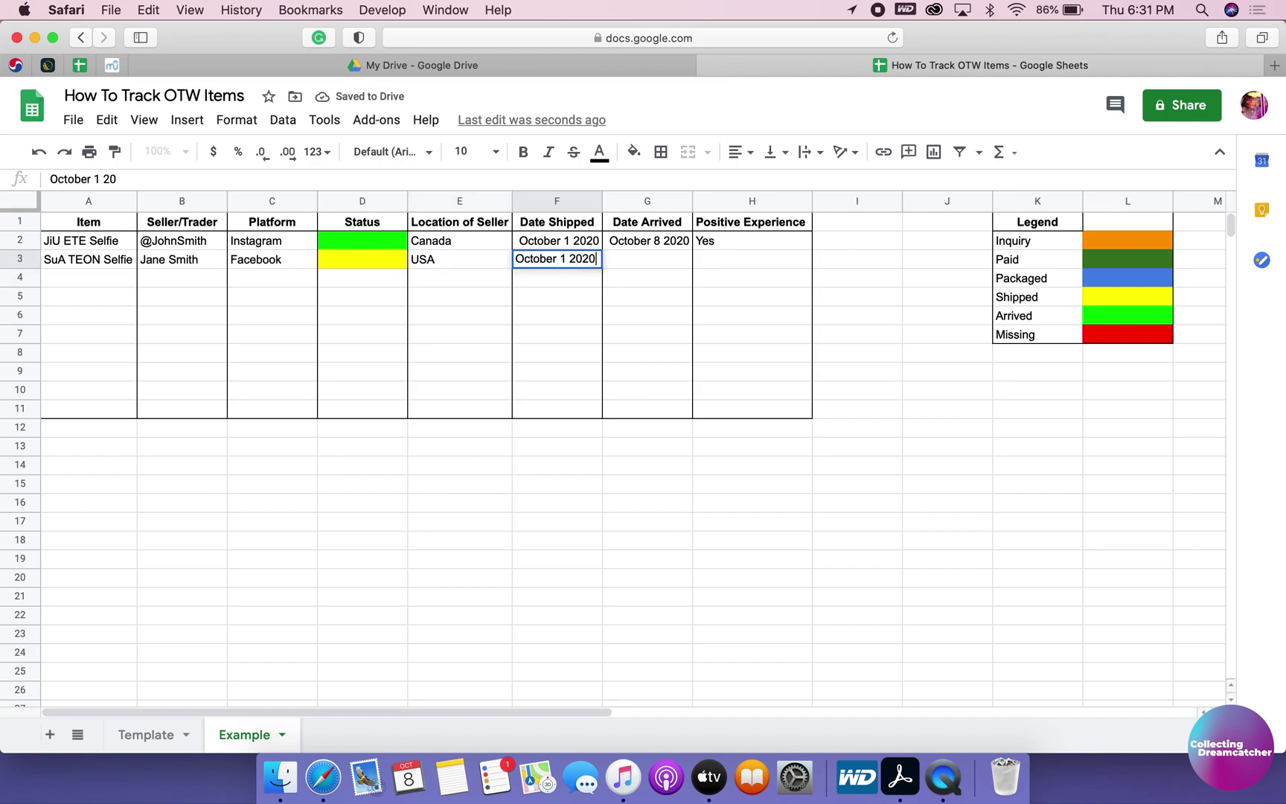
{"action": "type", "text": "0"}
{"action": "key", "text": "Return"}
{"action": "key", "text": "Right"}
{"action": "key", "text": "Up"}
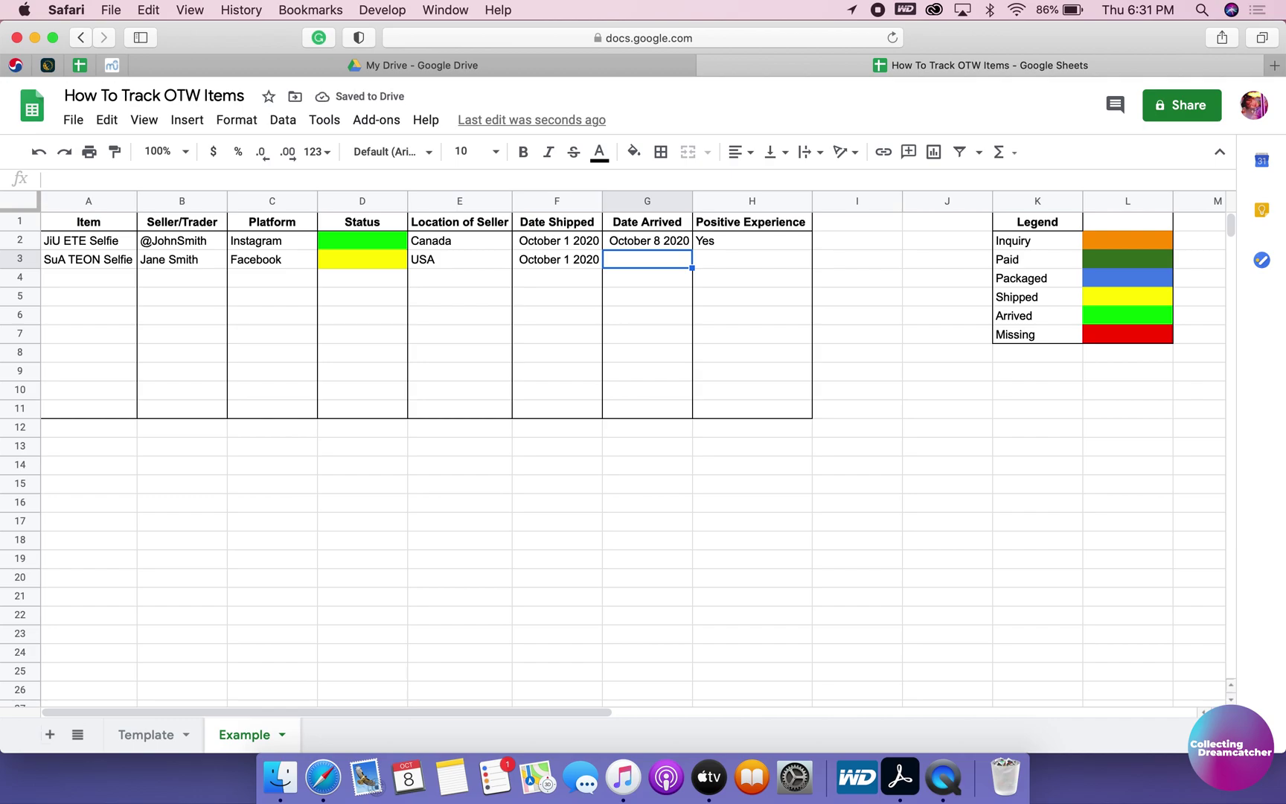
Leave G3 and H3 blank and enter the item "Siyeon ROD Selfie" in A4.
{"action": "left_click", "coordinate": [752, 258]}
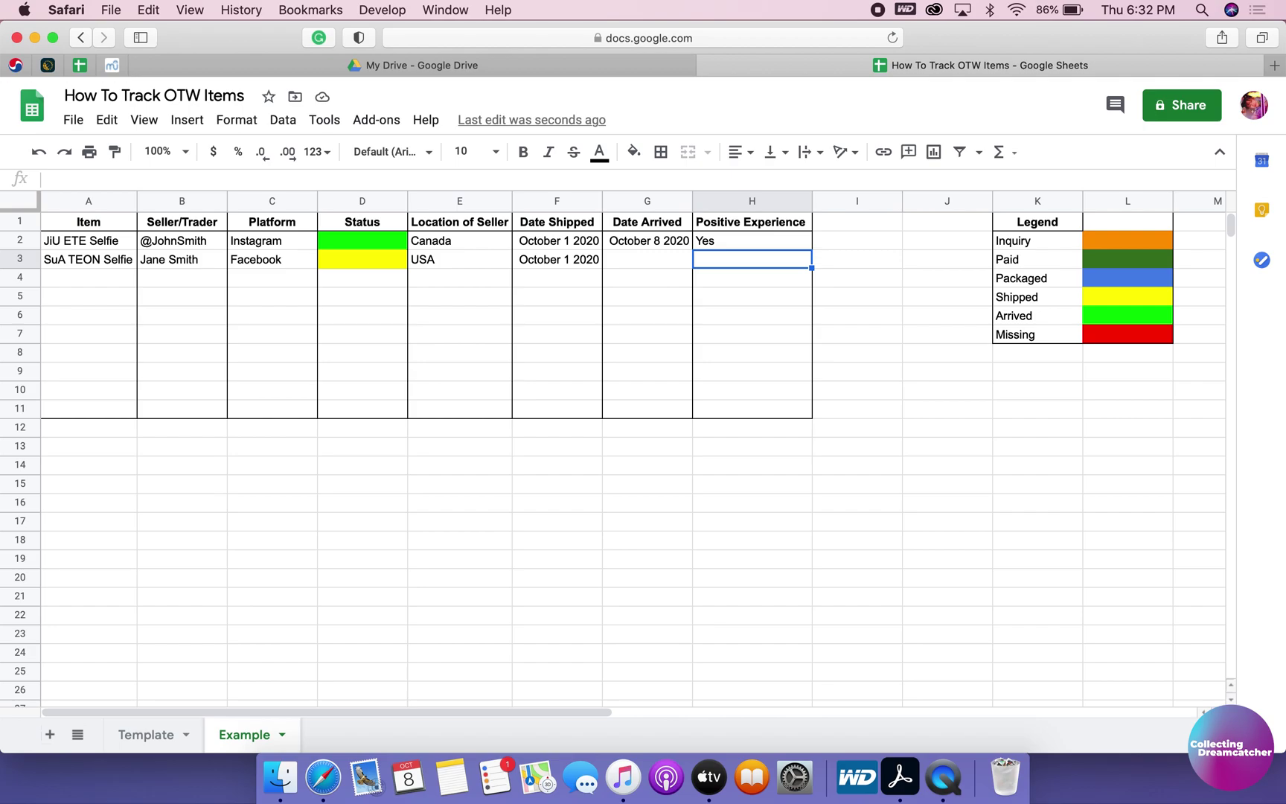
{"action": "key", "text": "Return"}
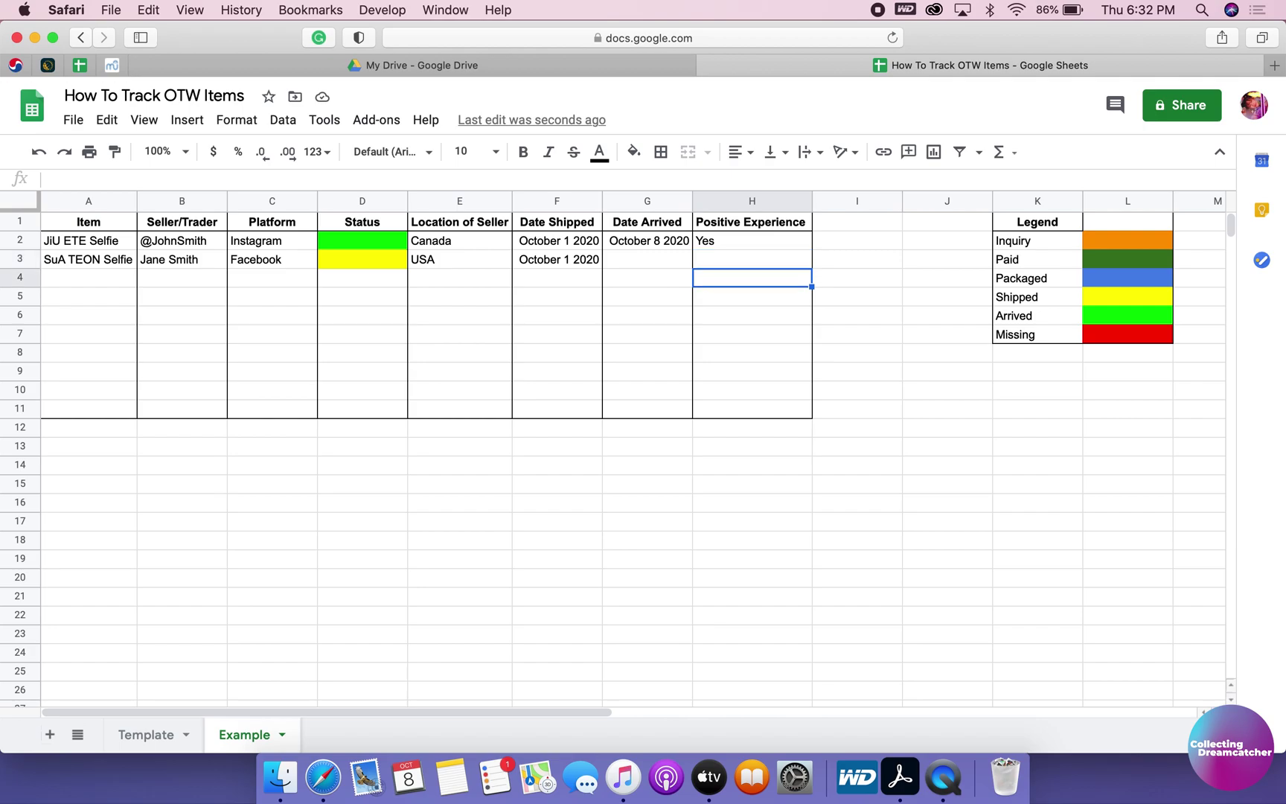
{"action": "key", "text": "Left"}
{"action": "key", "text": "Left"}
{"action": "key", "text": "Left"}
{"action": "key", "text": "Left"}
{"action": "key", "text": "Left"}
{"action": "key", "text": "Left"}
{"action": "key", "text": "Left"}
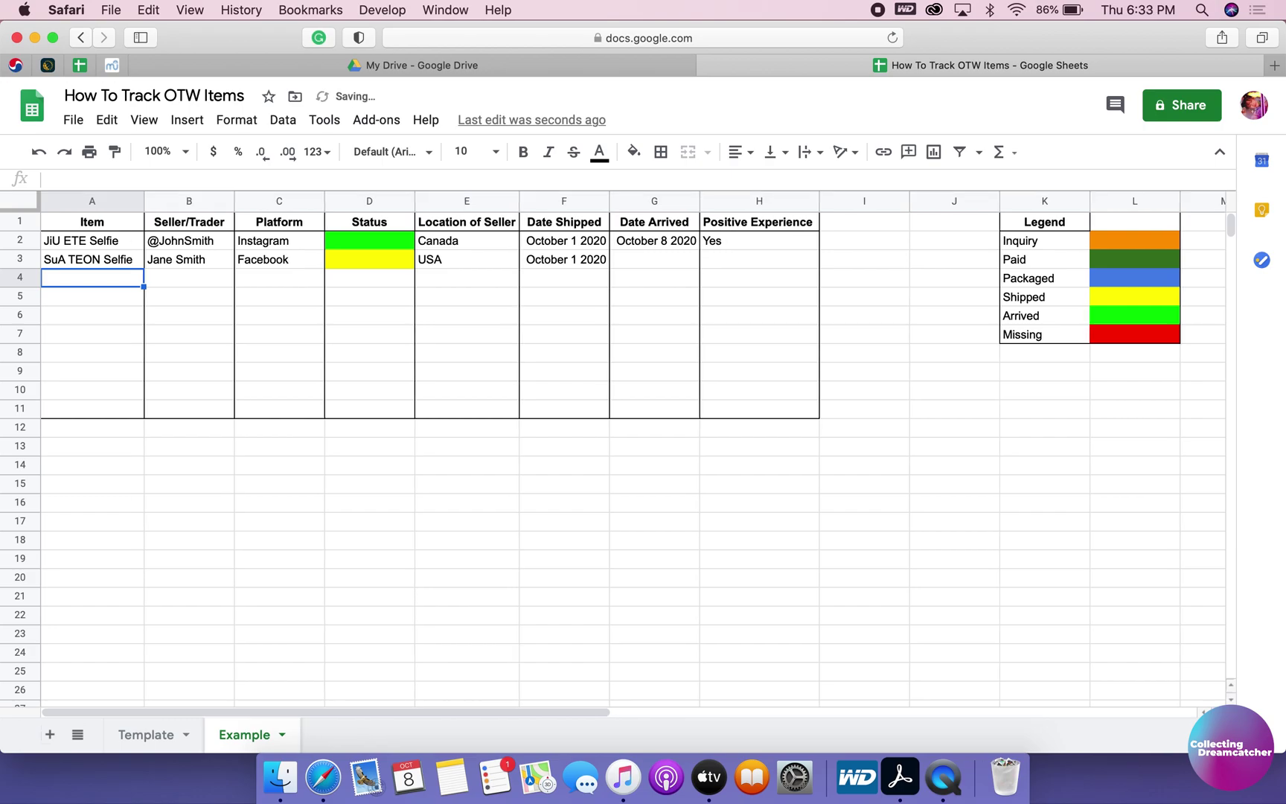
{"action": "type", "text": "Siyeon "}
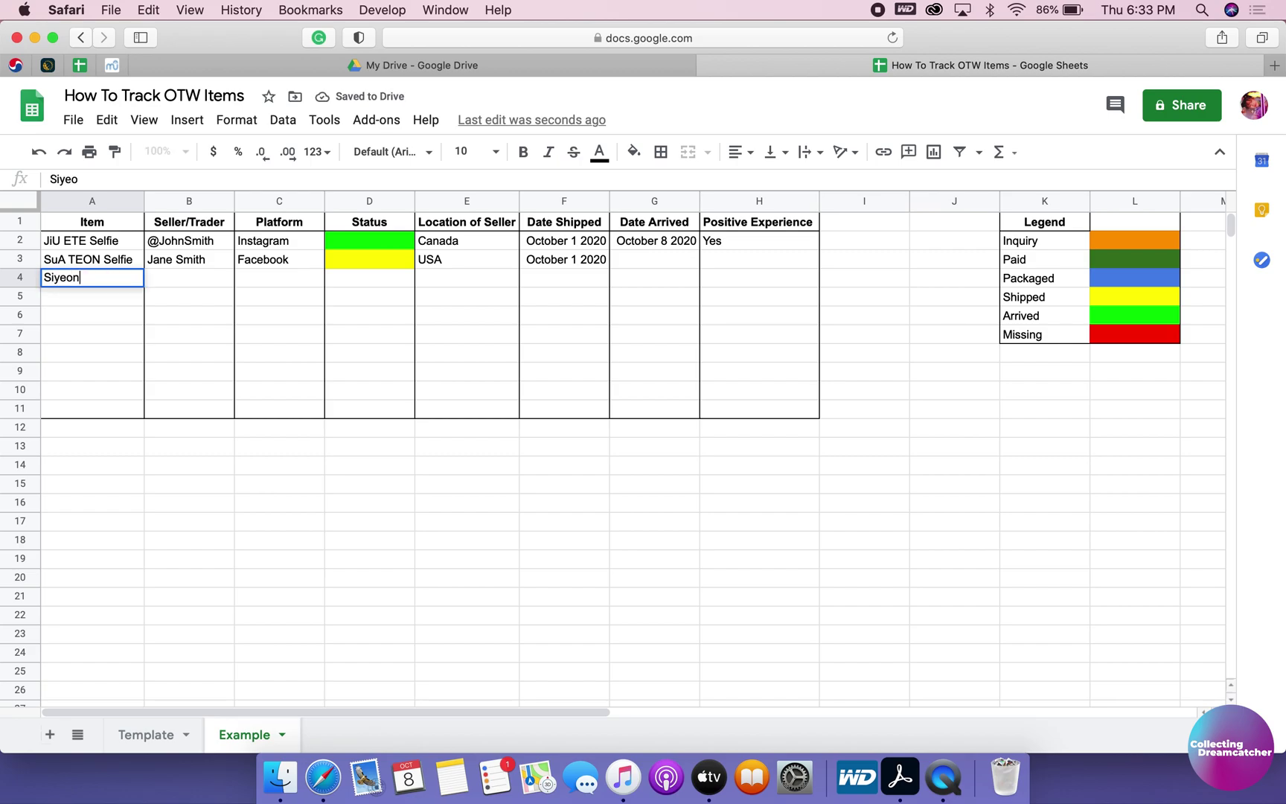
{"action": "type", "text": "ROD Selfie"}
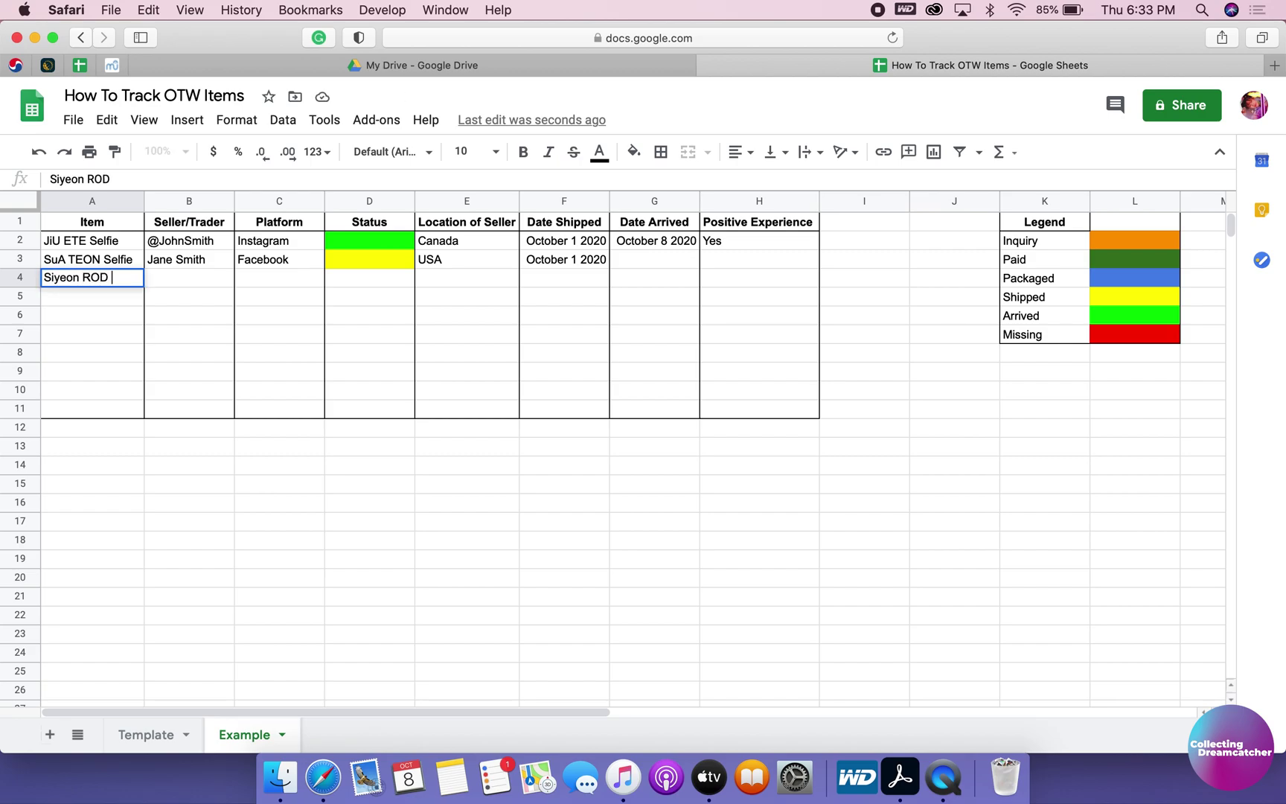
{"action": "key", "text": "Return"}
Enter the seller's username in B4 and the platform "eBay" in C4.
{"action": "key", "text": "Right"}
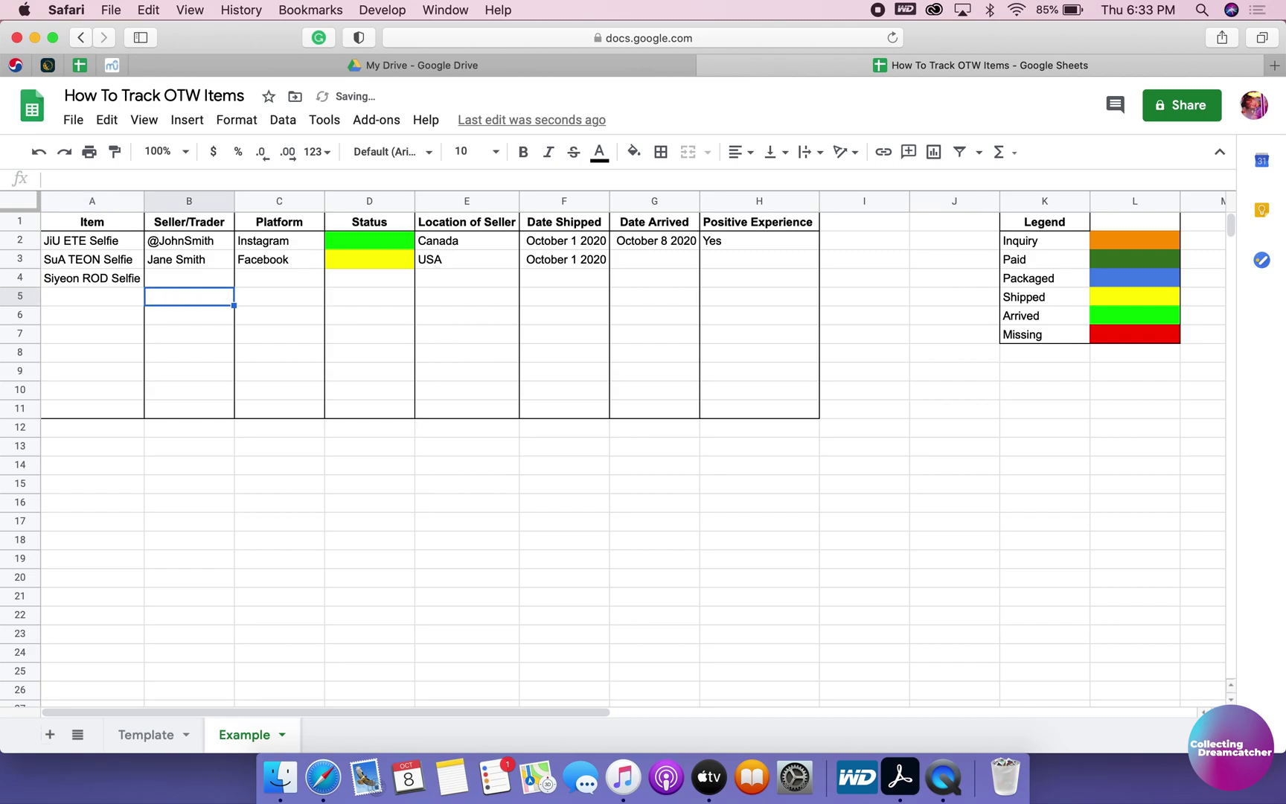
{"action": "key", "text": "Up"}
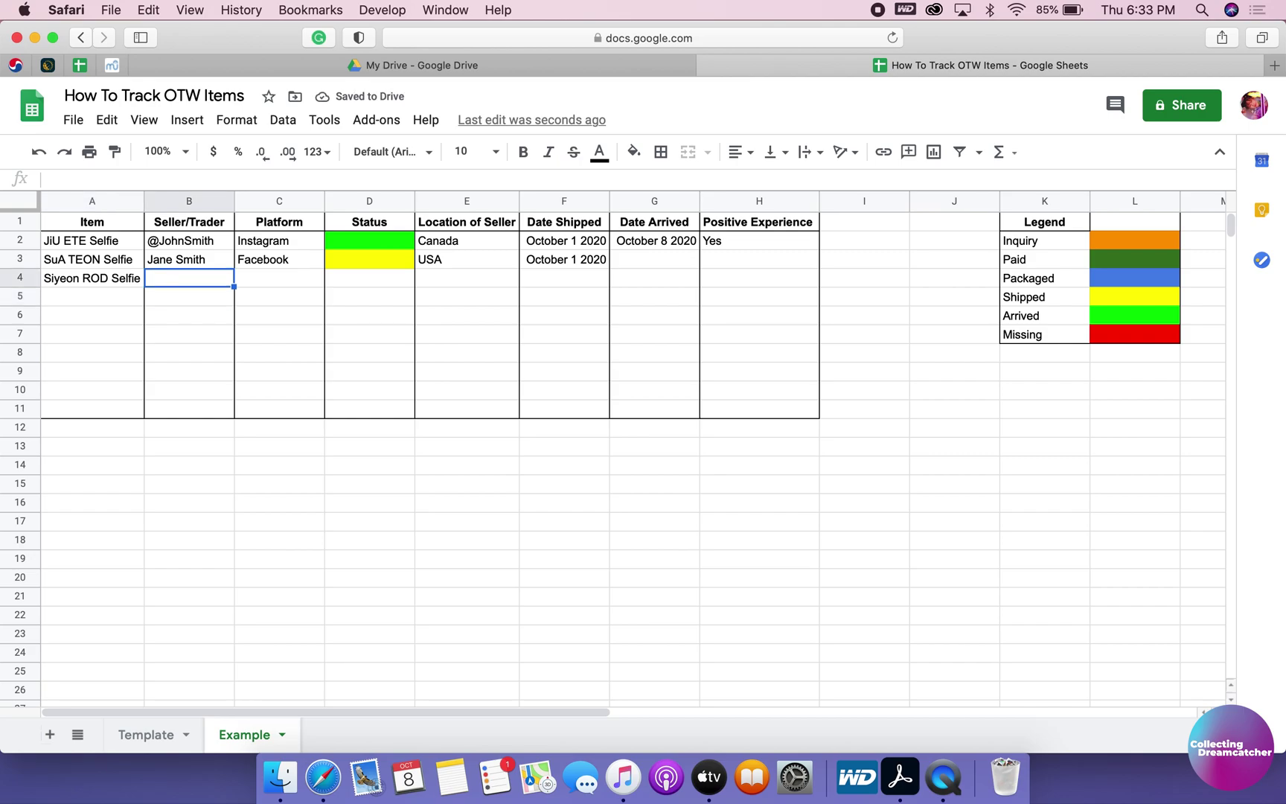
{"action": "type", "text": "johndoe"}
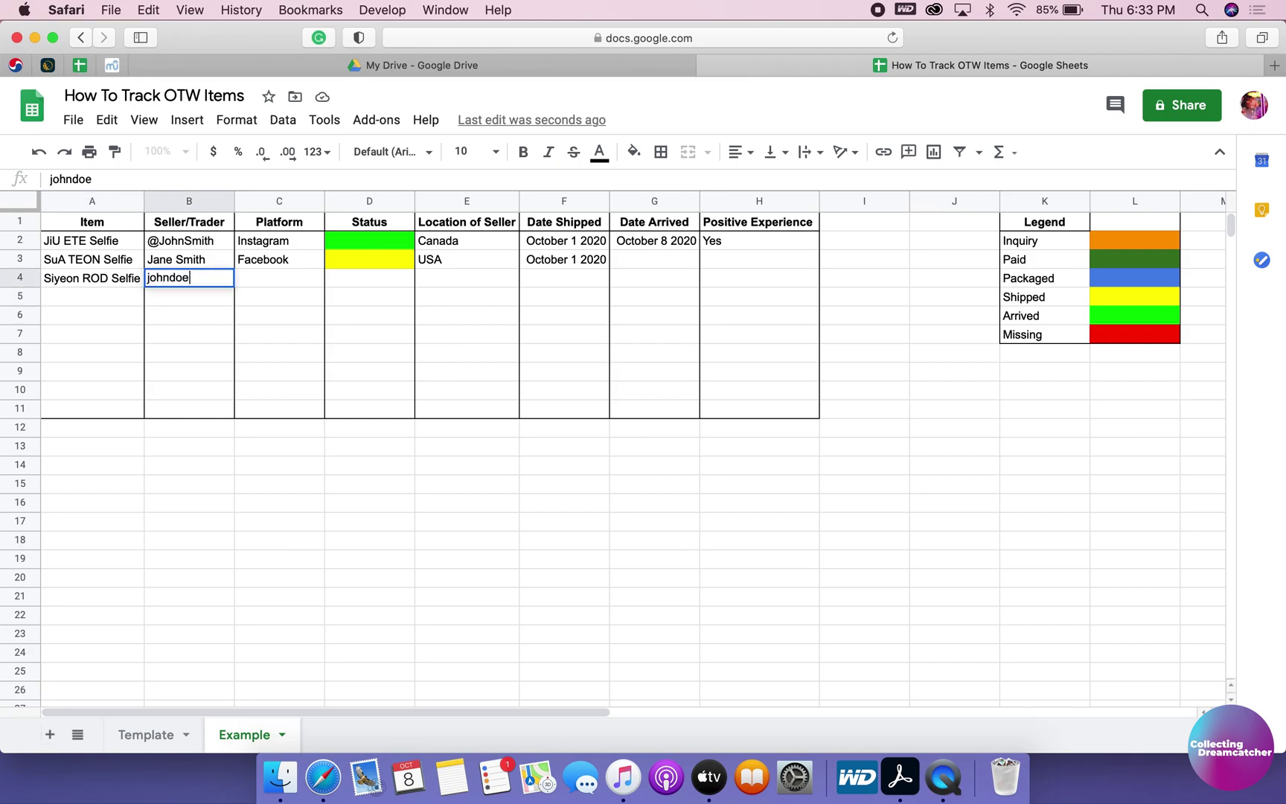
{"action": "key", "text": "Return"}
{"action": "key", "text": "Right"}
{"action": "key", "text": "Up"}
{"action": "type", "text": "eBay"}
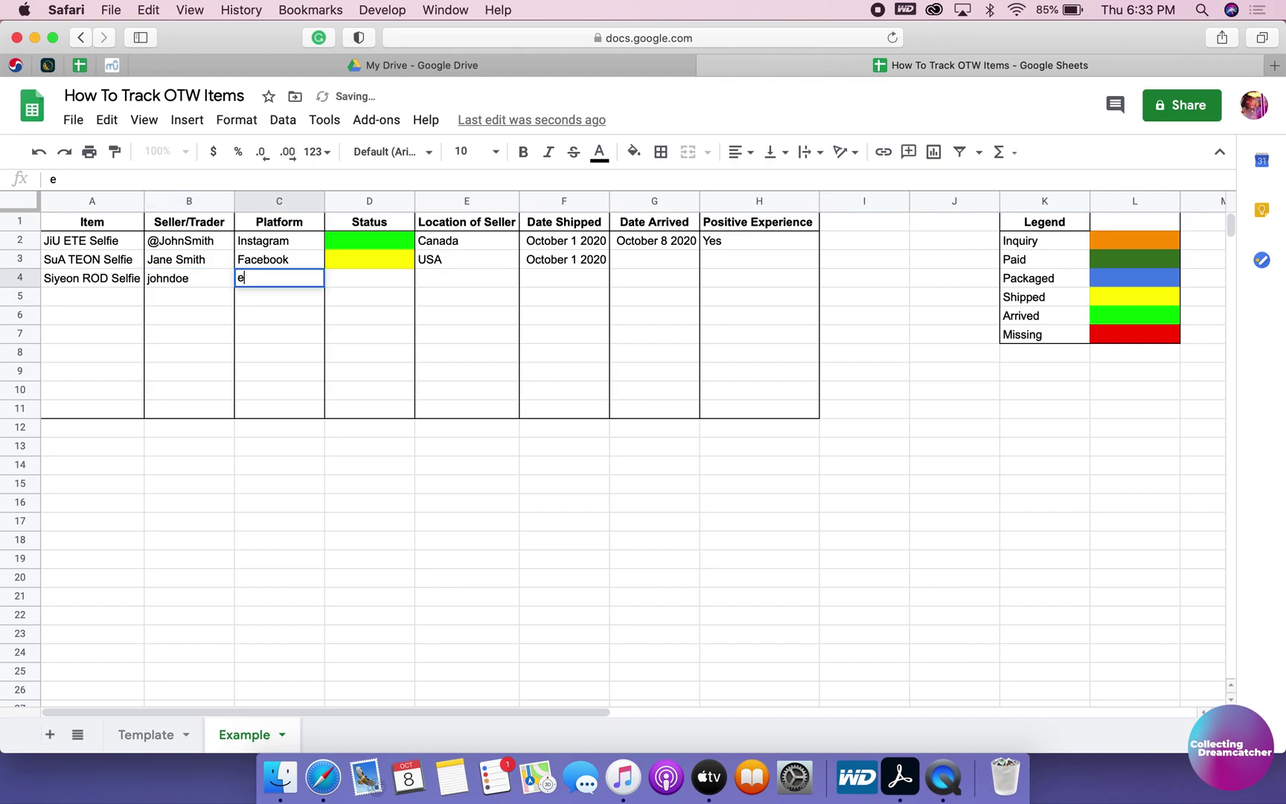
{"action": "key", "text": "Tab"}
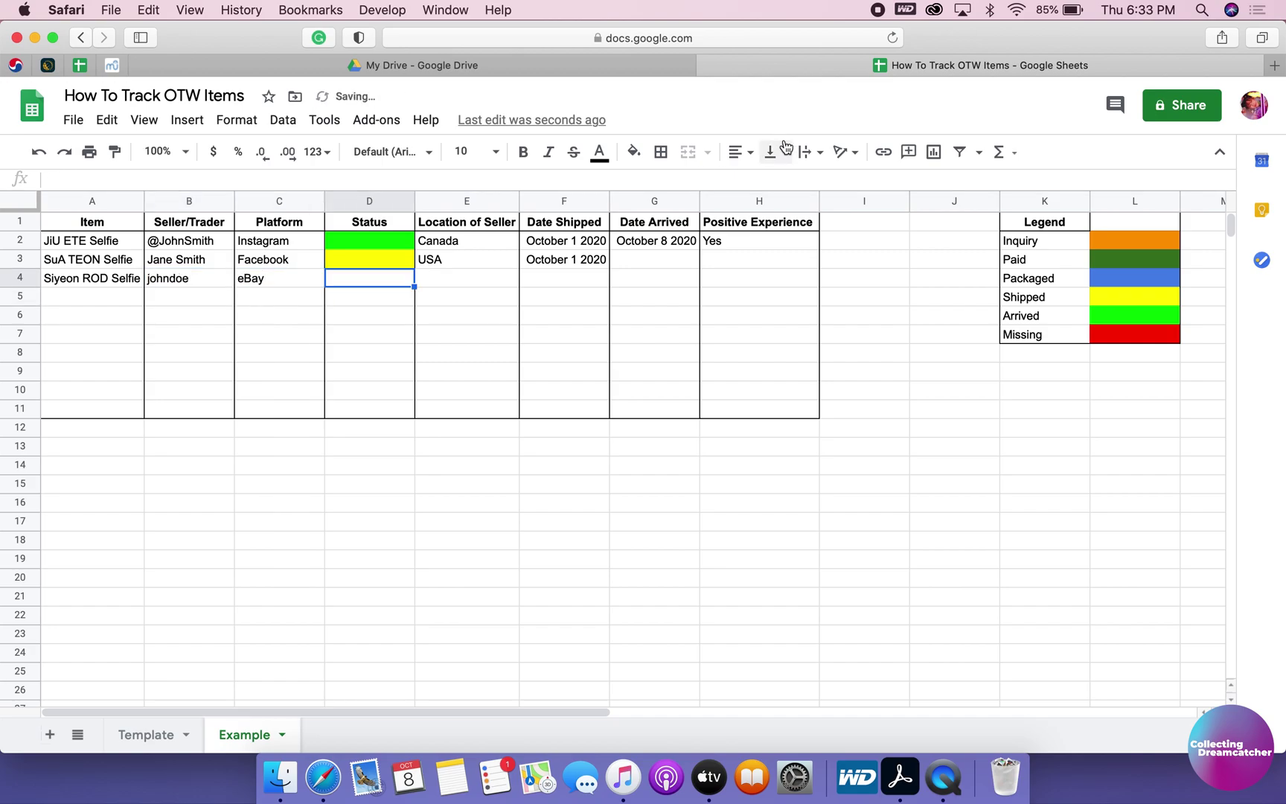
Fill the status cell D4 with the legend's blue for Packaged and enter "China" as the seller's location in E4.
{"action": "left_click", "coordinate": [634, 152]}
{"action": "left_click", "coordinate": [760, 236]}
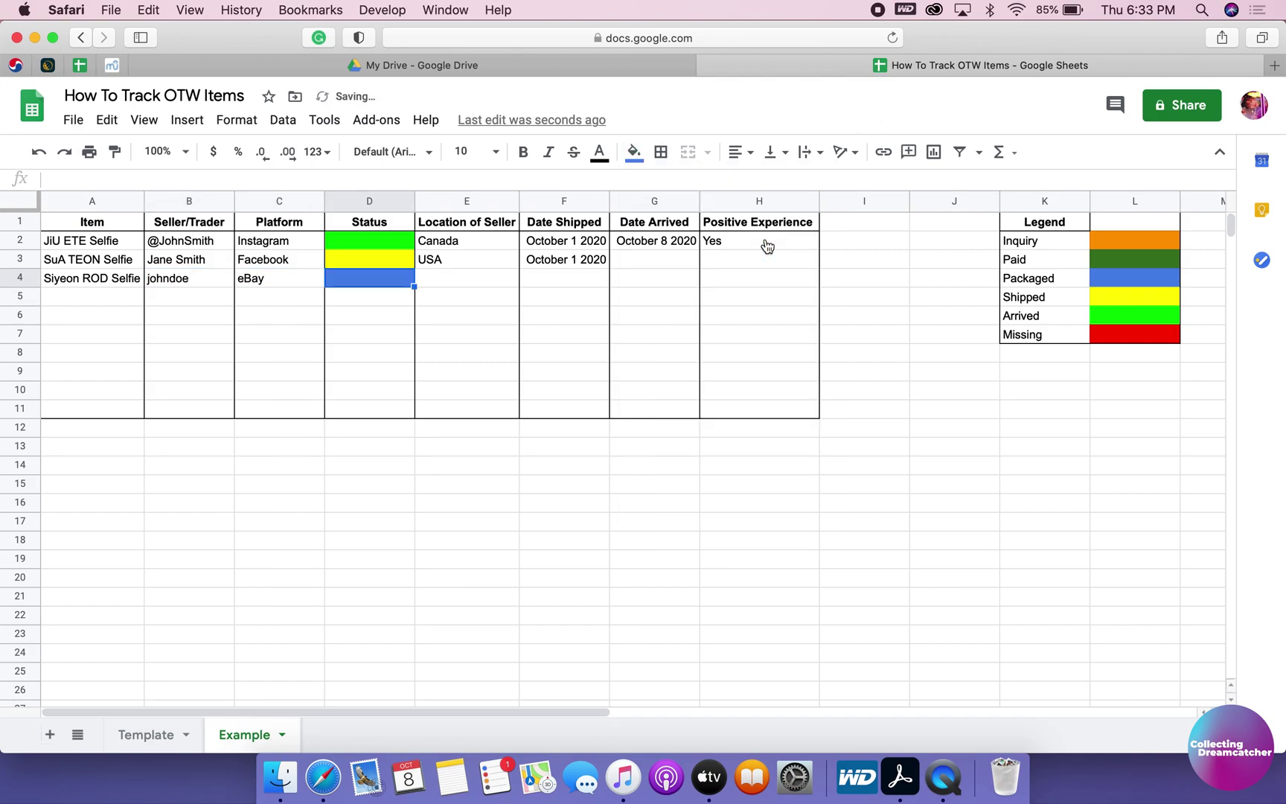
{"action": "left_click", "coordinate": [447, 278]}
{"action": "type", "text": "China"}
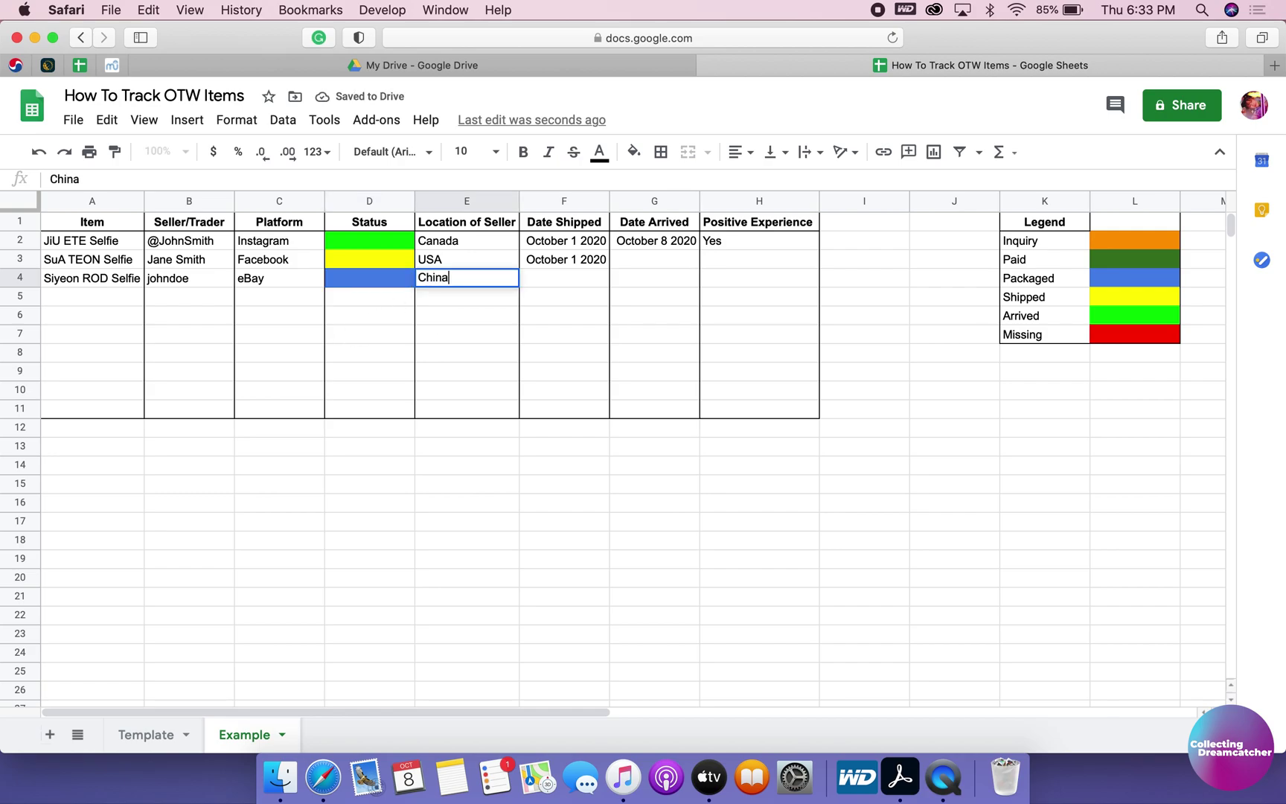
{"action": "key", "text": "Return"}
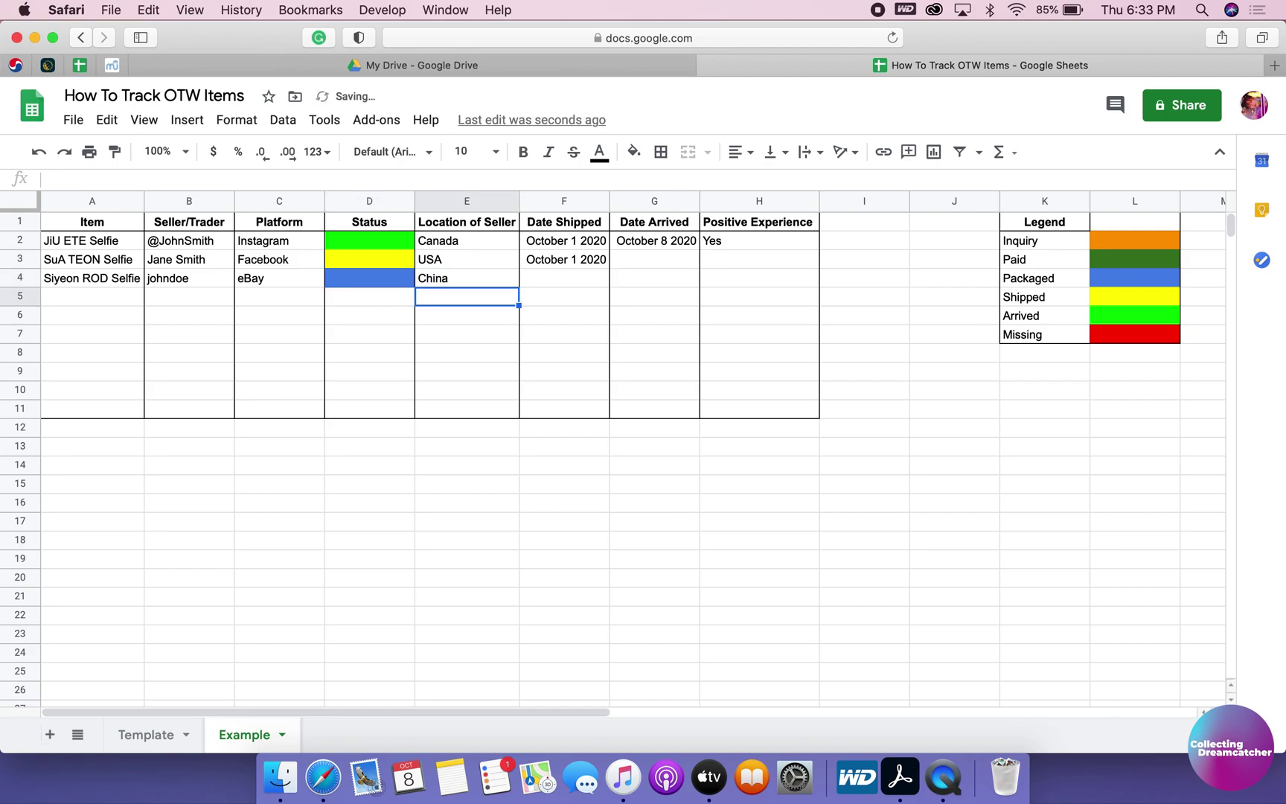
Leave F4 through H4 blank, enter the item "Handong Nightmare" in A5, and fit column A's width to its text.
{"action": "left_click", "coordinate": [562, 279]}
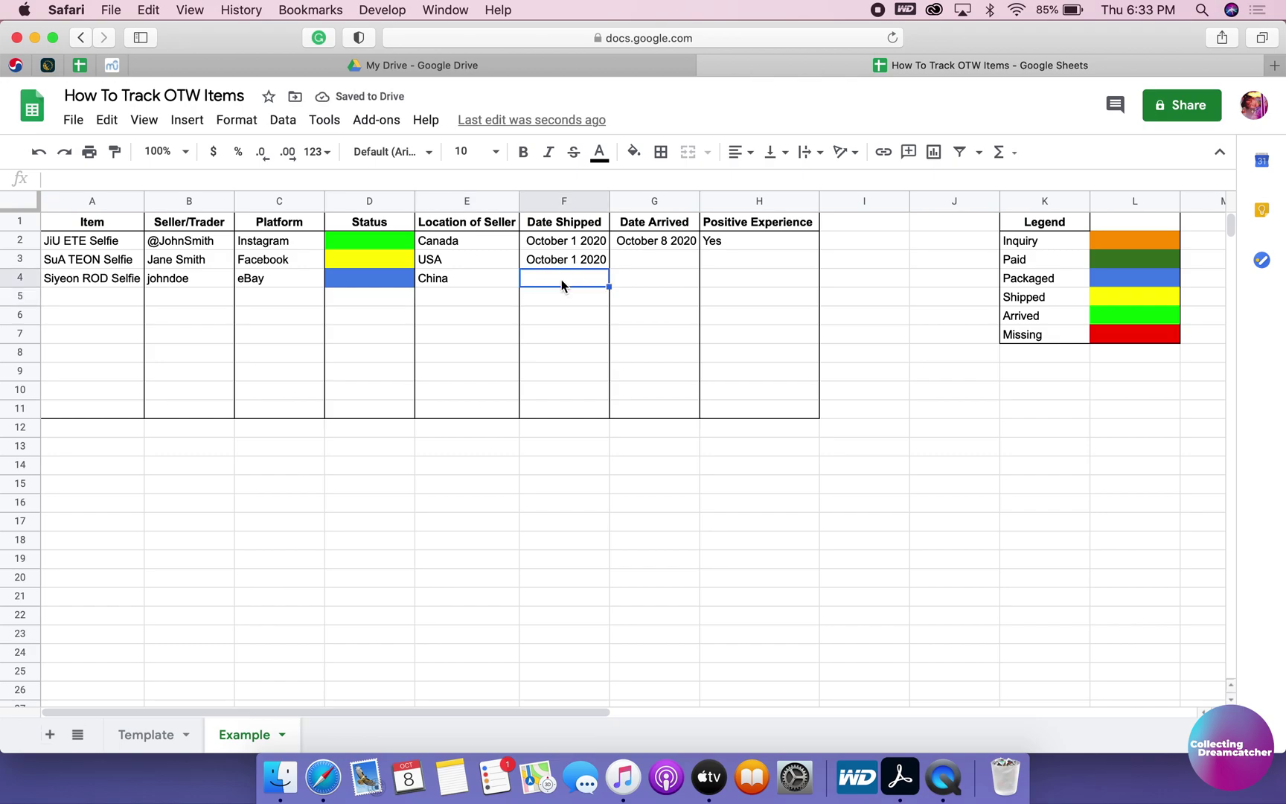
{"action": "key", "text": "Tab"}
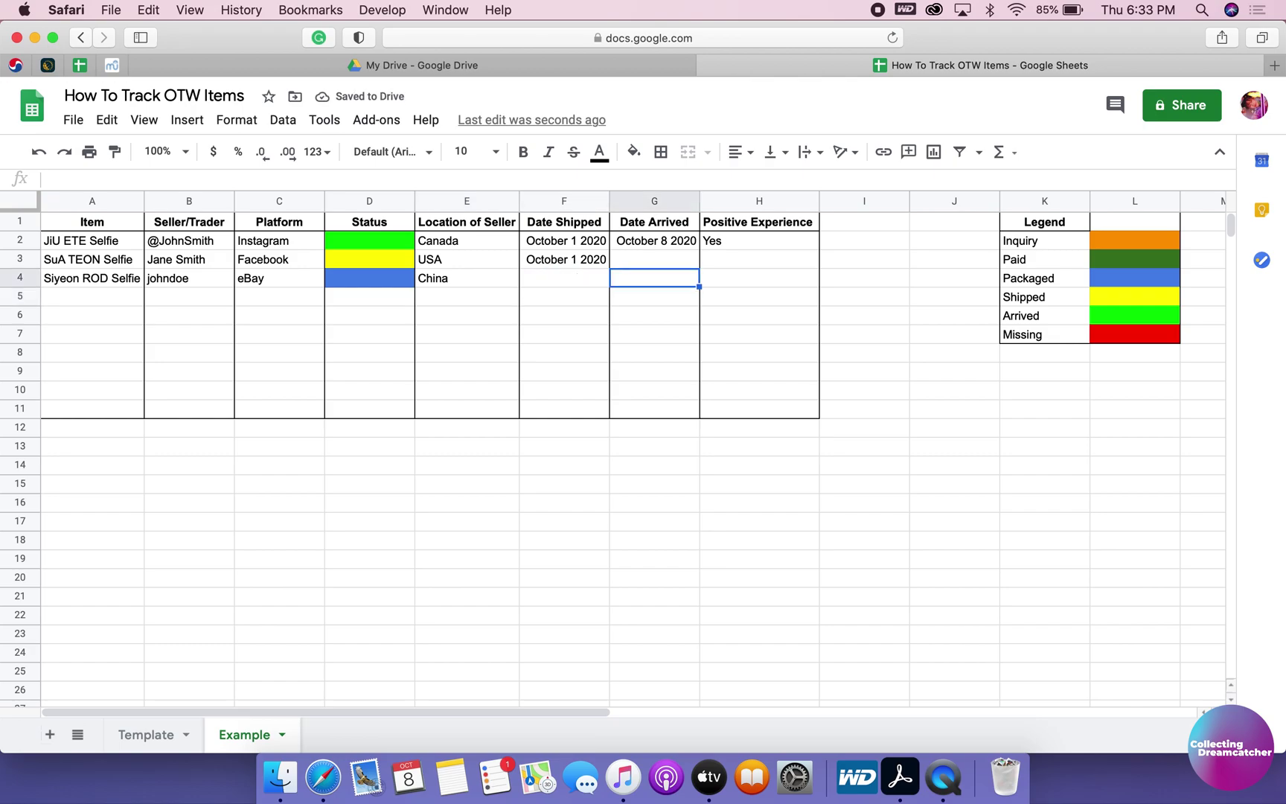
{"action": "key", "text": "Tab"}
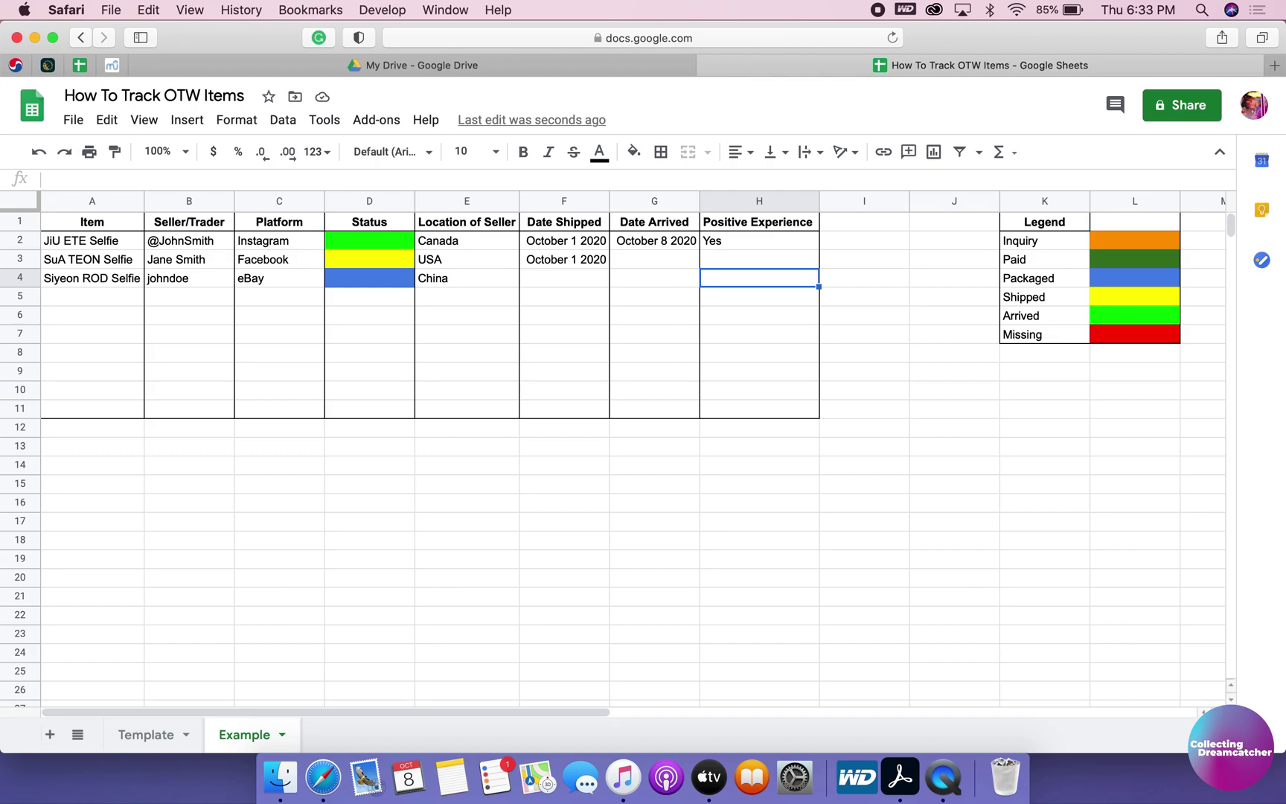
{"action": "key", "text": "Down"}
{"action": "key", "text": "Left"}
{"action": "key", "text": "Left"}
{"action": "key", "text": "Left"}
{"action": "key", "text": "Left"}
{"action": "key", "text": "Left"}
{"action": "key", "text": "Left"}
{"action": "key", "text": "Left"}
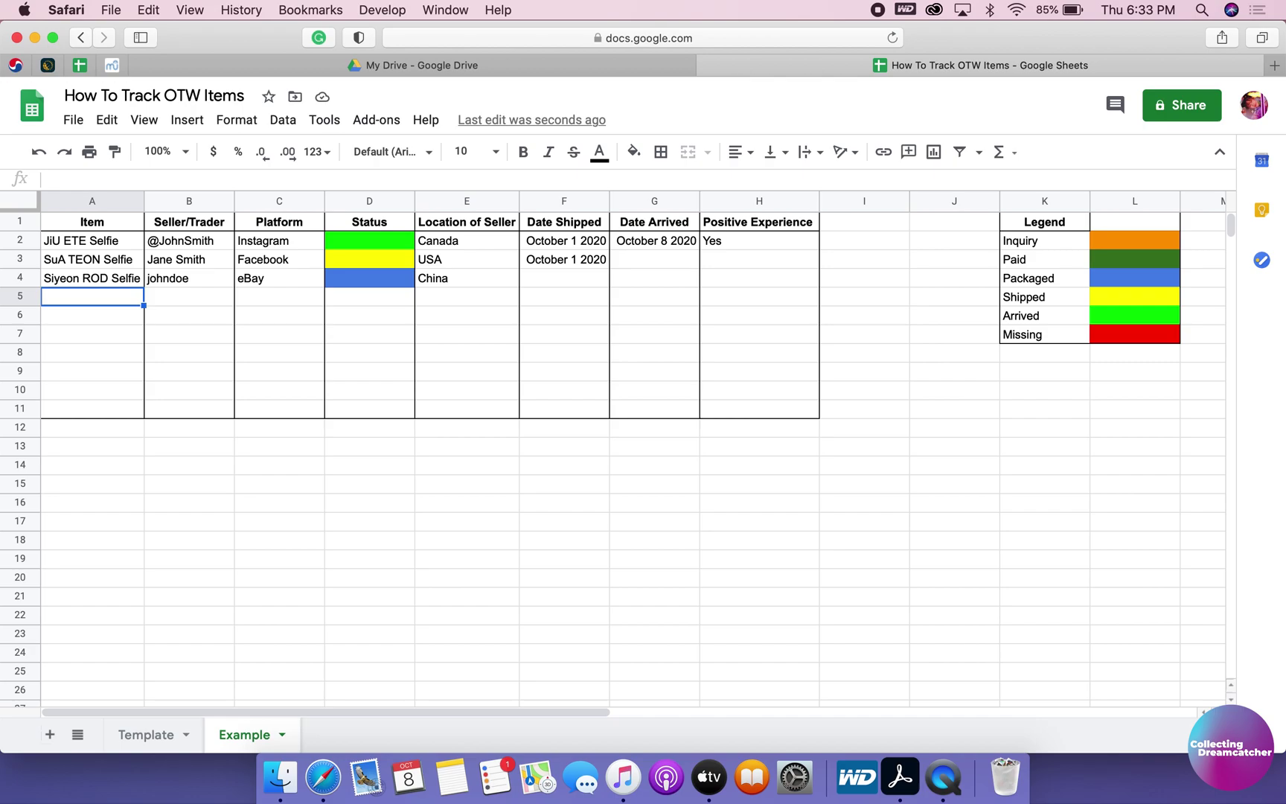
{"action": "type", "text": "Handong "}
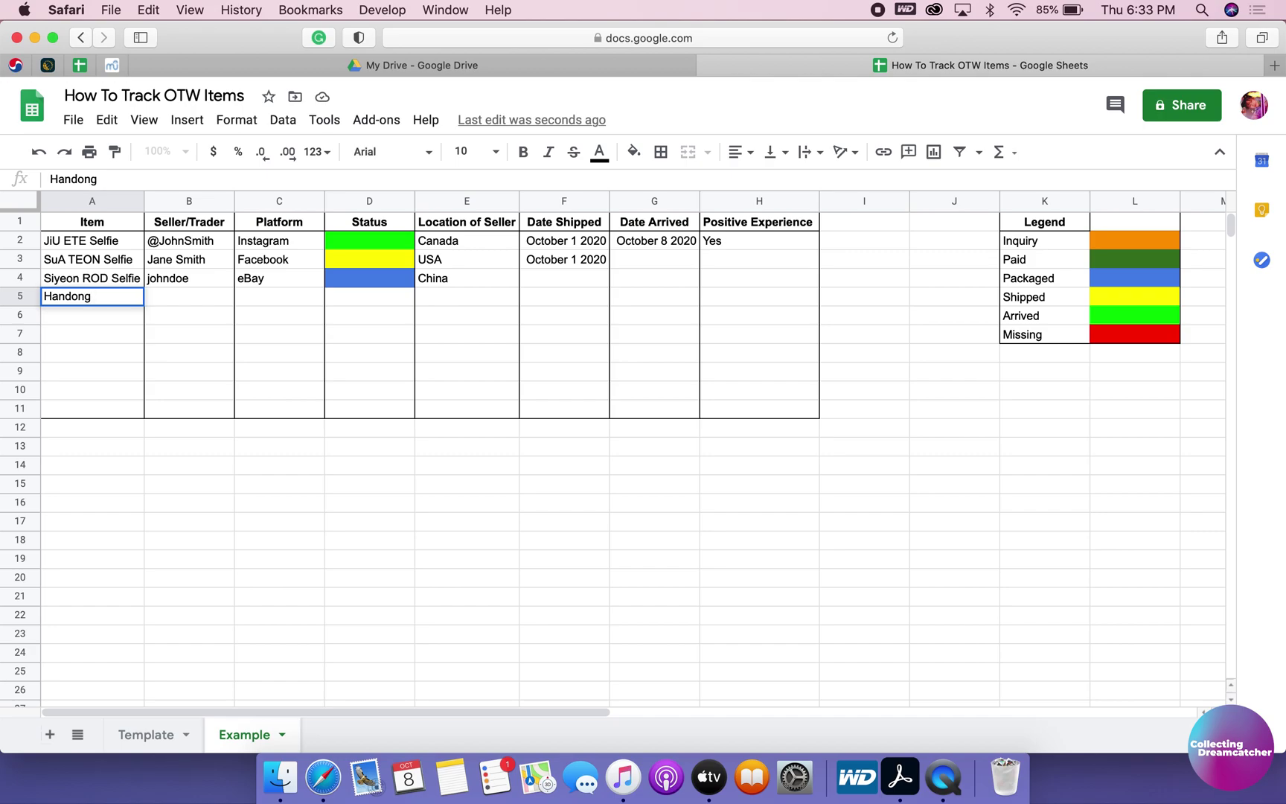
{"action": "type", "text": "Nightmare"}
{"action": "key", "text": "Return"}
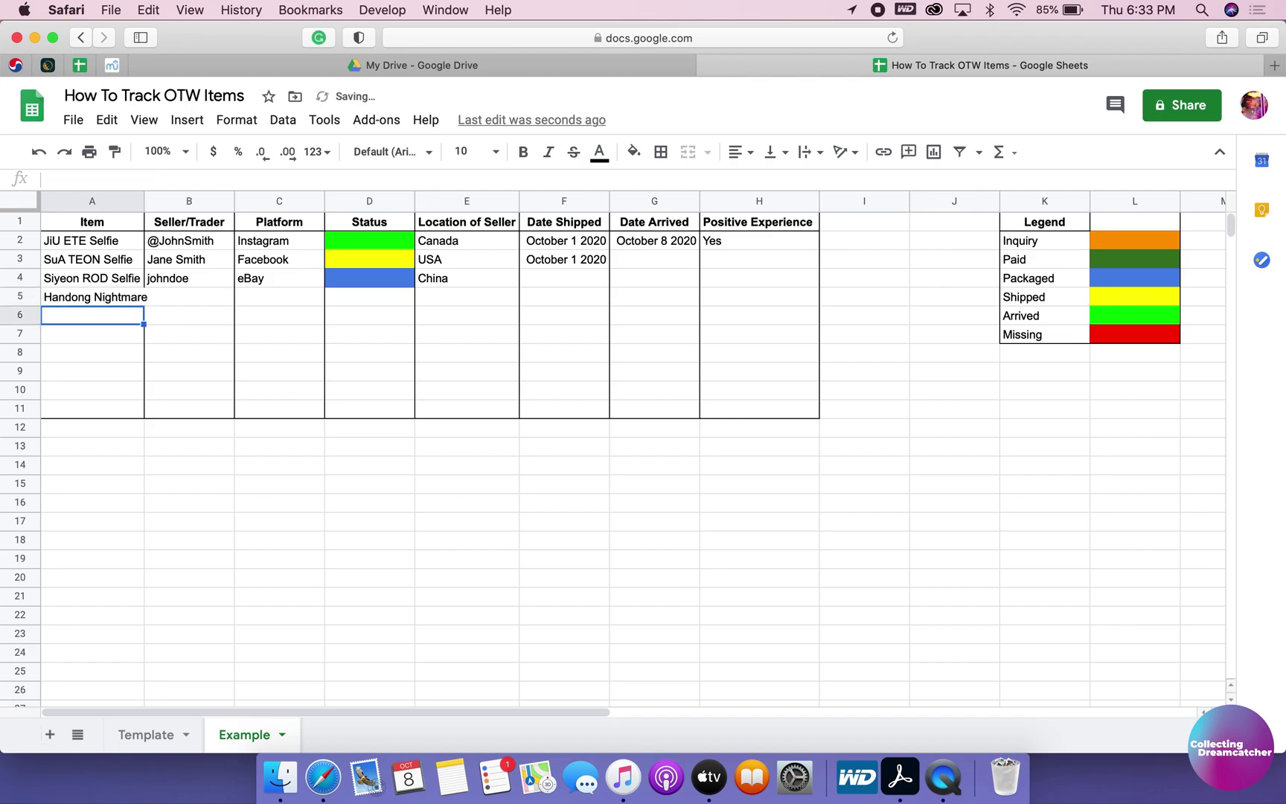
{"action": "double_click", "coordinate": [143, 197]}
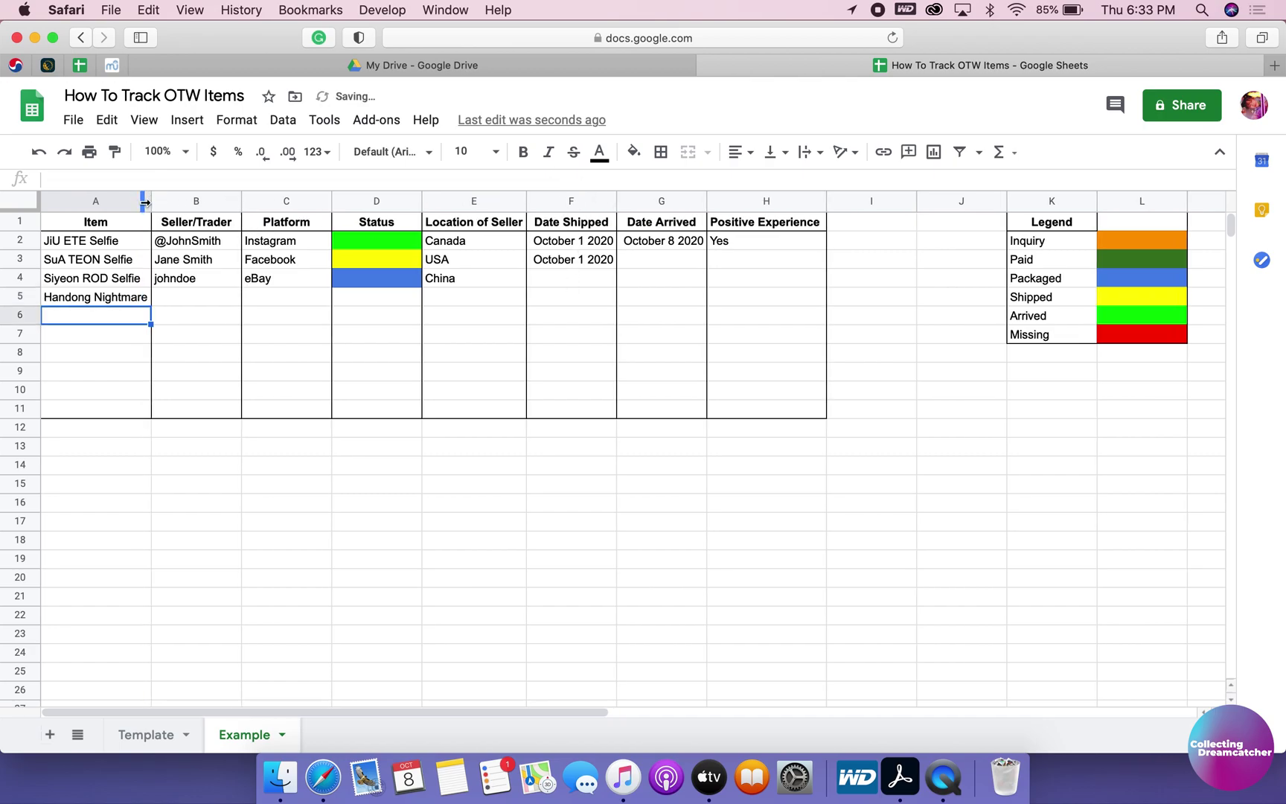
Enter the seller's username in B5 and the platform "Mercari" in C5.
{"action": "left_click", "coordinate": [205, 301]}
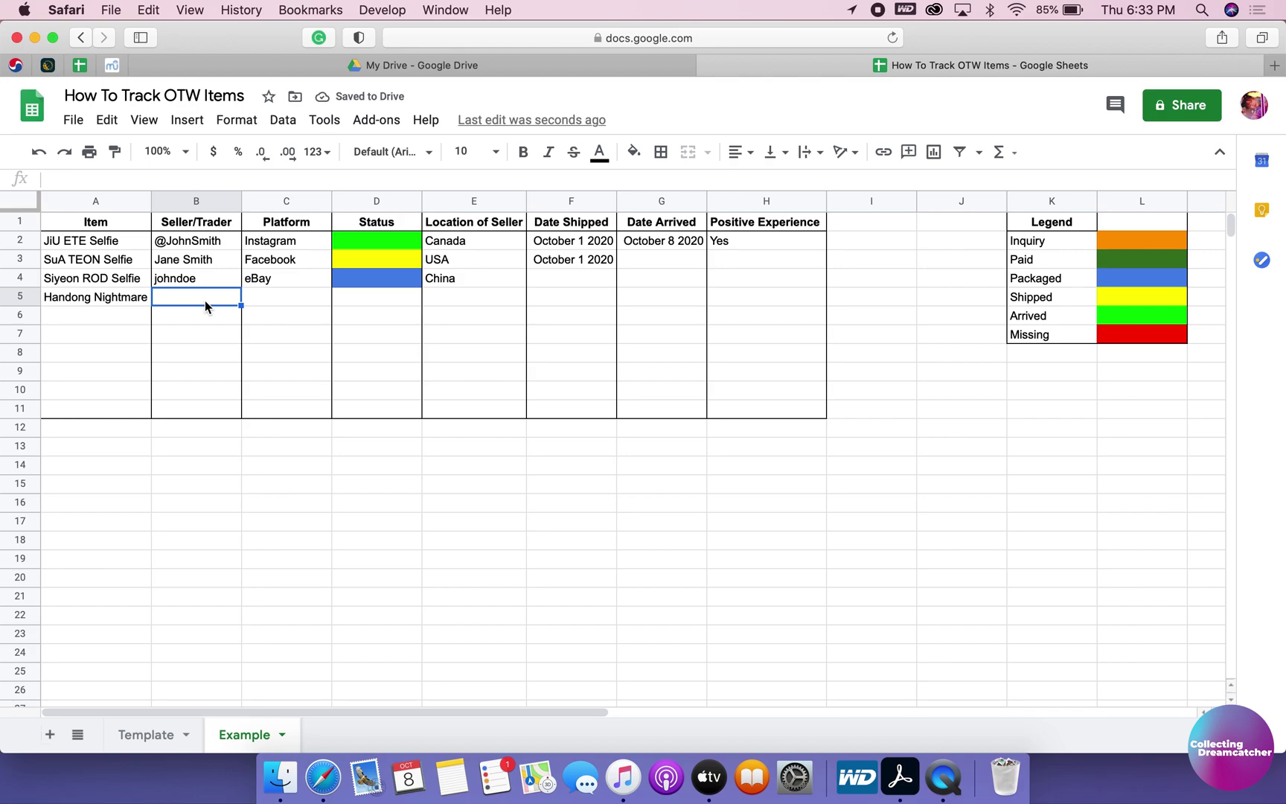
{"action": "type", "text": "janedoe"}
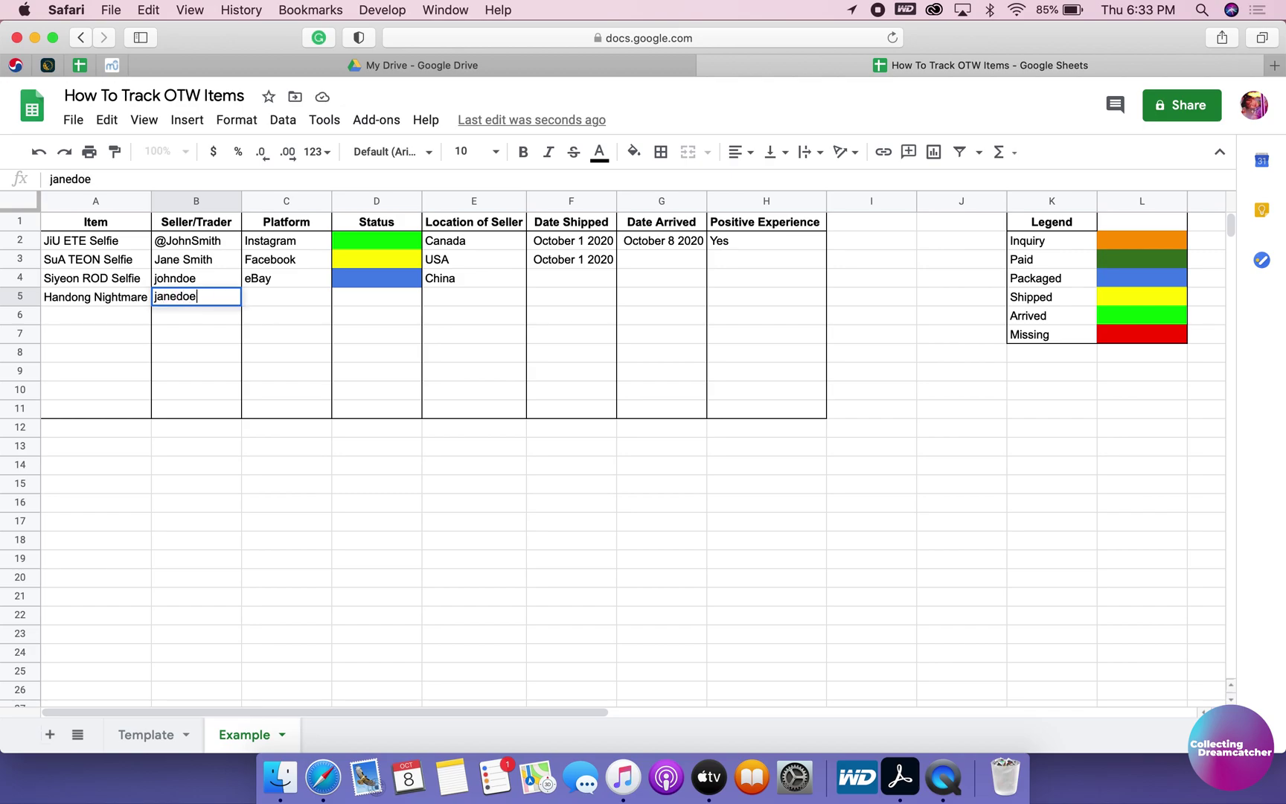
{"action": "key", "text": "Return"}
{"action": "left_click", "coordinate": [188, 298]}
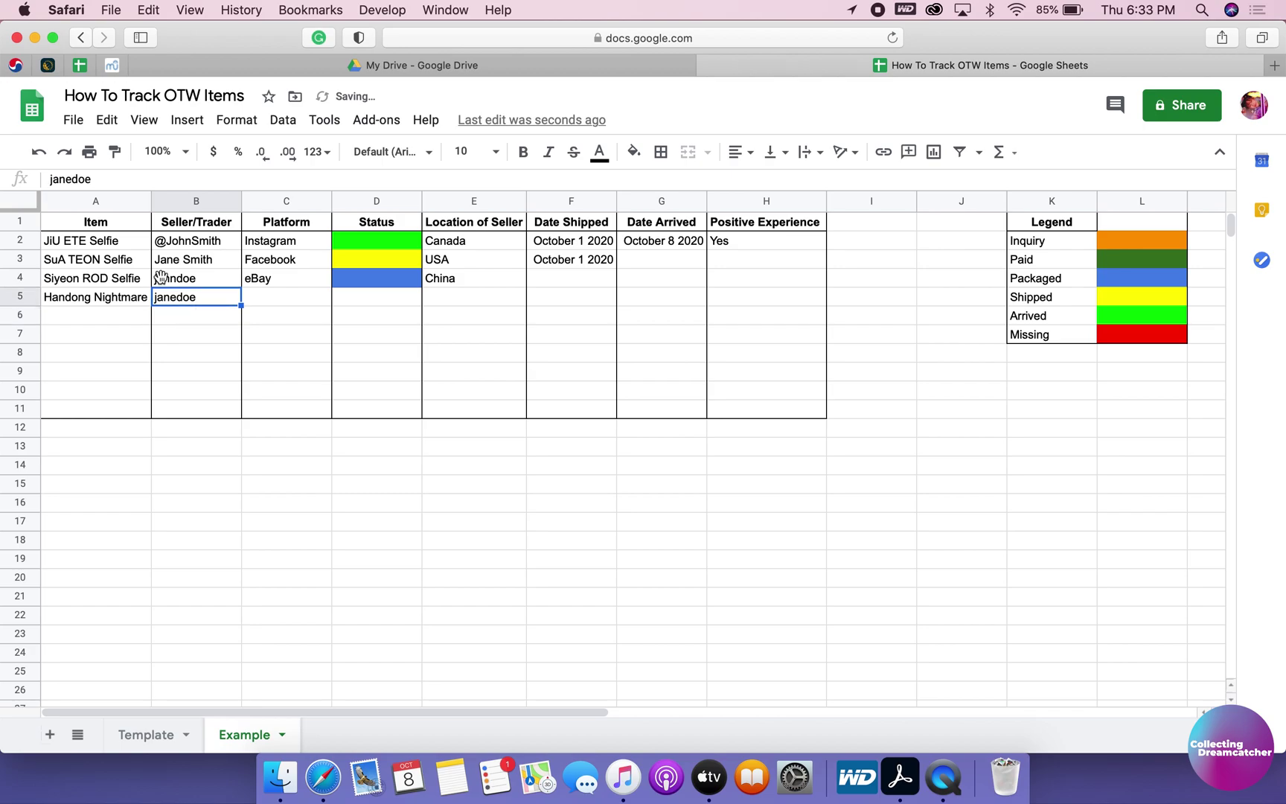
{"action": "left_click", "coordinate": [277, 302]}
{"action": "type", "text": "Mercari"}
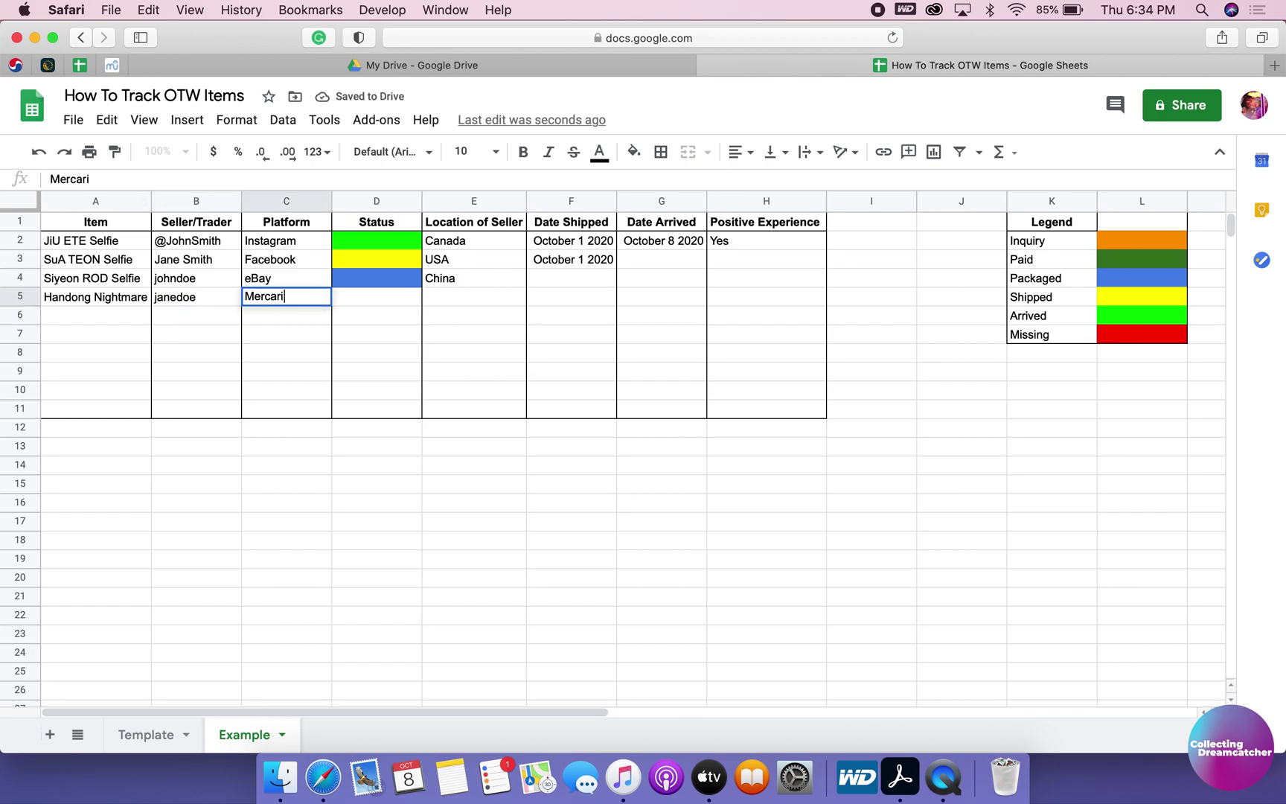
{"action": "key", "text": "Return"}
Fill the status cell D5 with dark green for Paid and enter "Japan" as the seller's location in E5.
{"action": "key", "text": "Tab"}
{"action": "key", "text": "Up"}
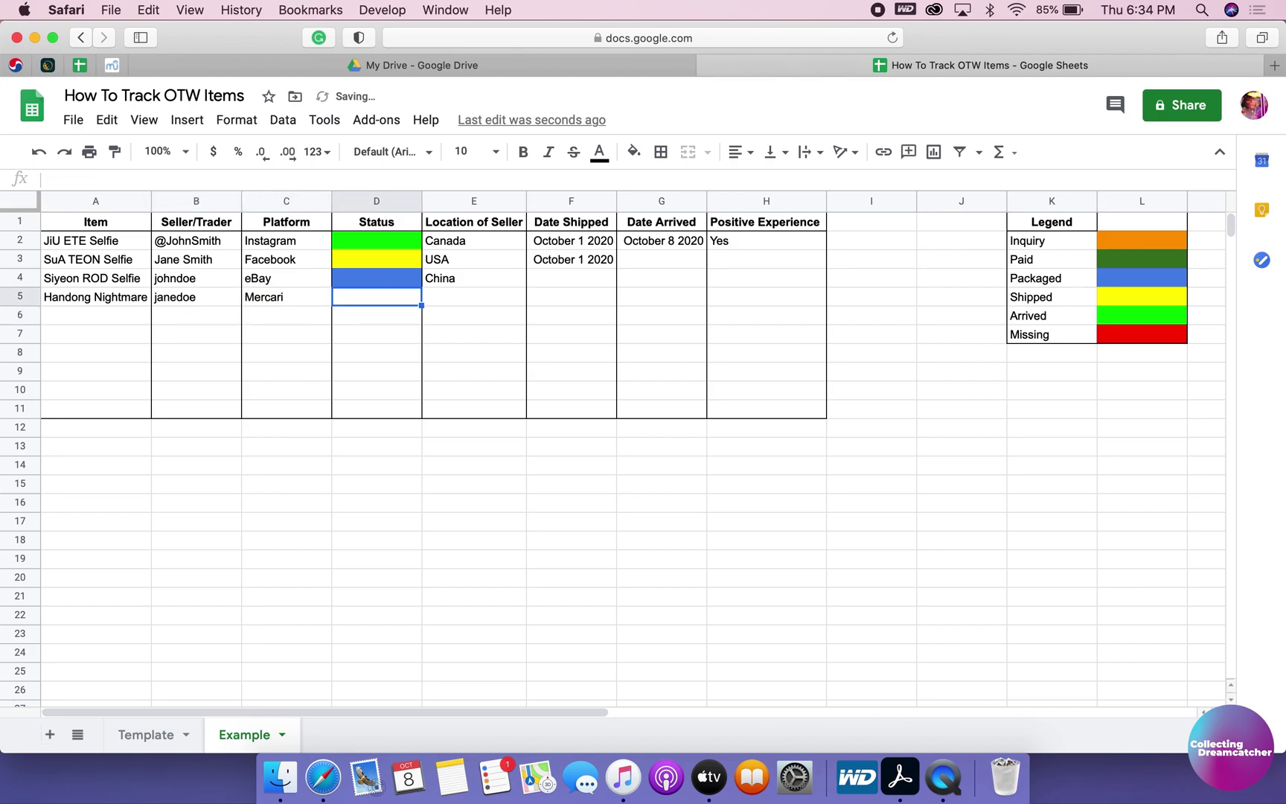
{"action": "left_click", "coordinate": [635, 152]}
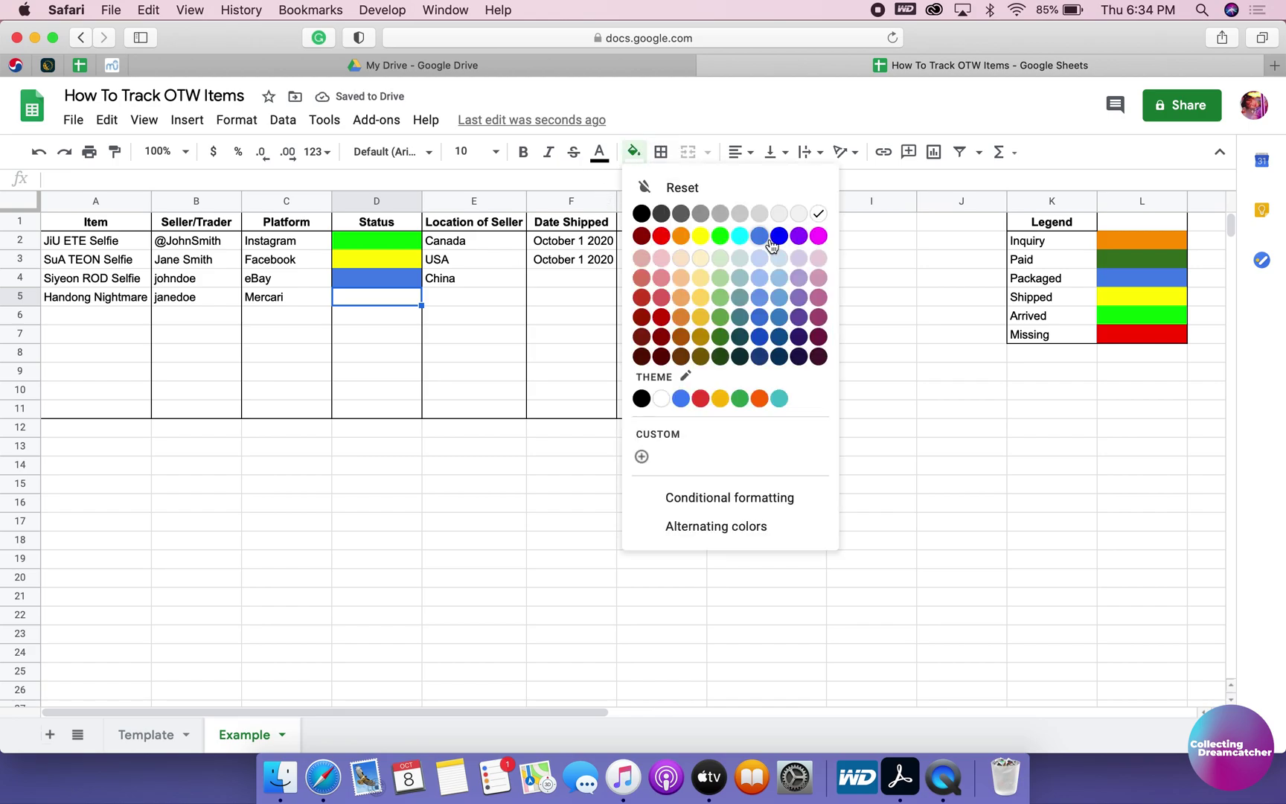
{"action": "left_click", "coordinate": [720, 336]}
{"action": "left_click", "coordinate": [454, 300]}
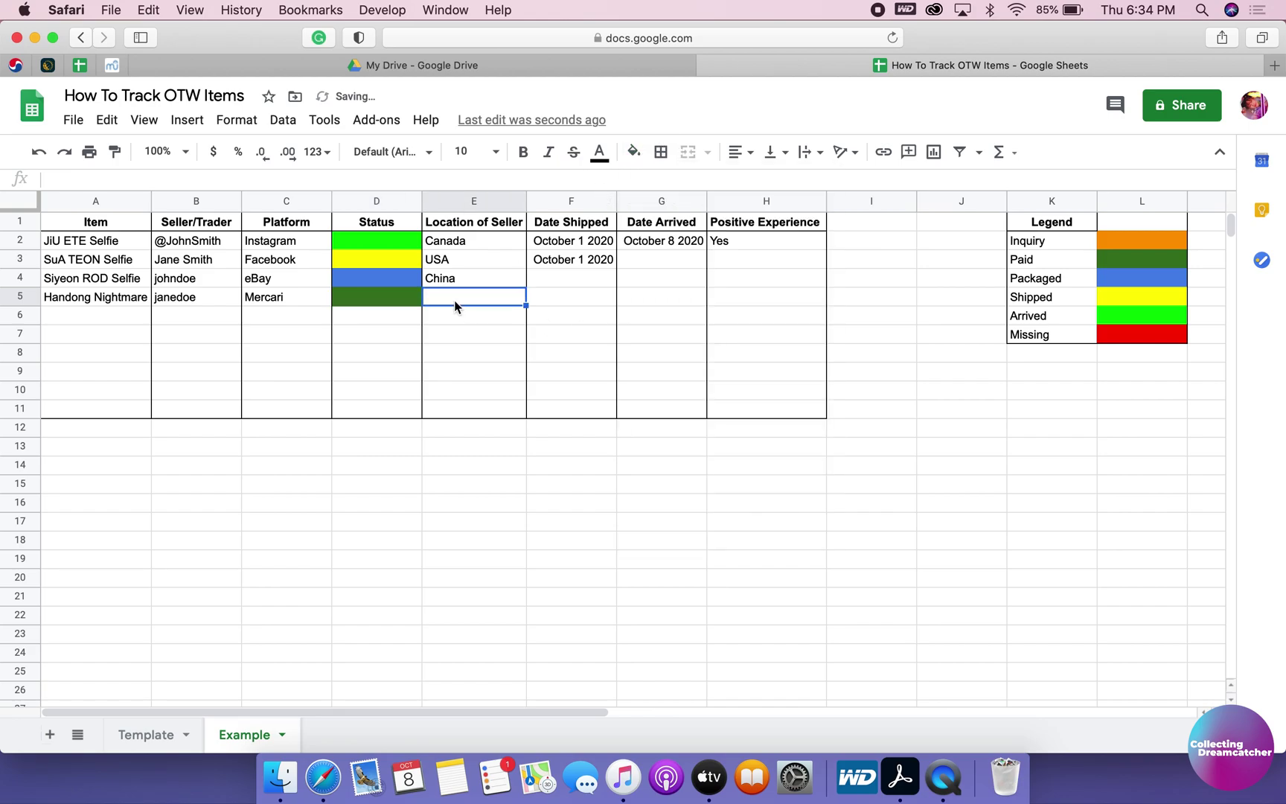
{"action": "type", "text": "Japen"}
{"action": "key", "text": "BackSpace"}
{"action": "key", "text": "BackSpace"}
{"action": "type", "text": "an"}
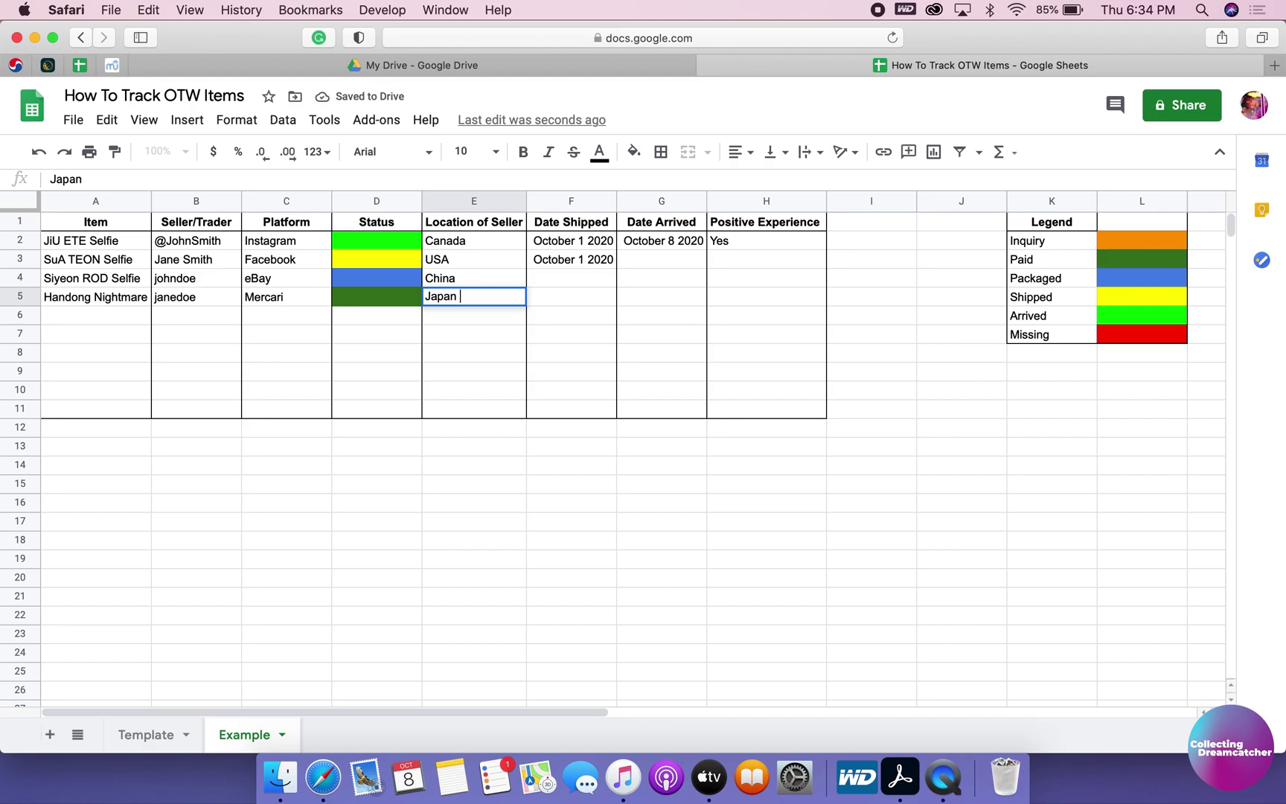
{"action": "key", "text": "Return"}
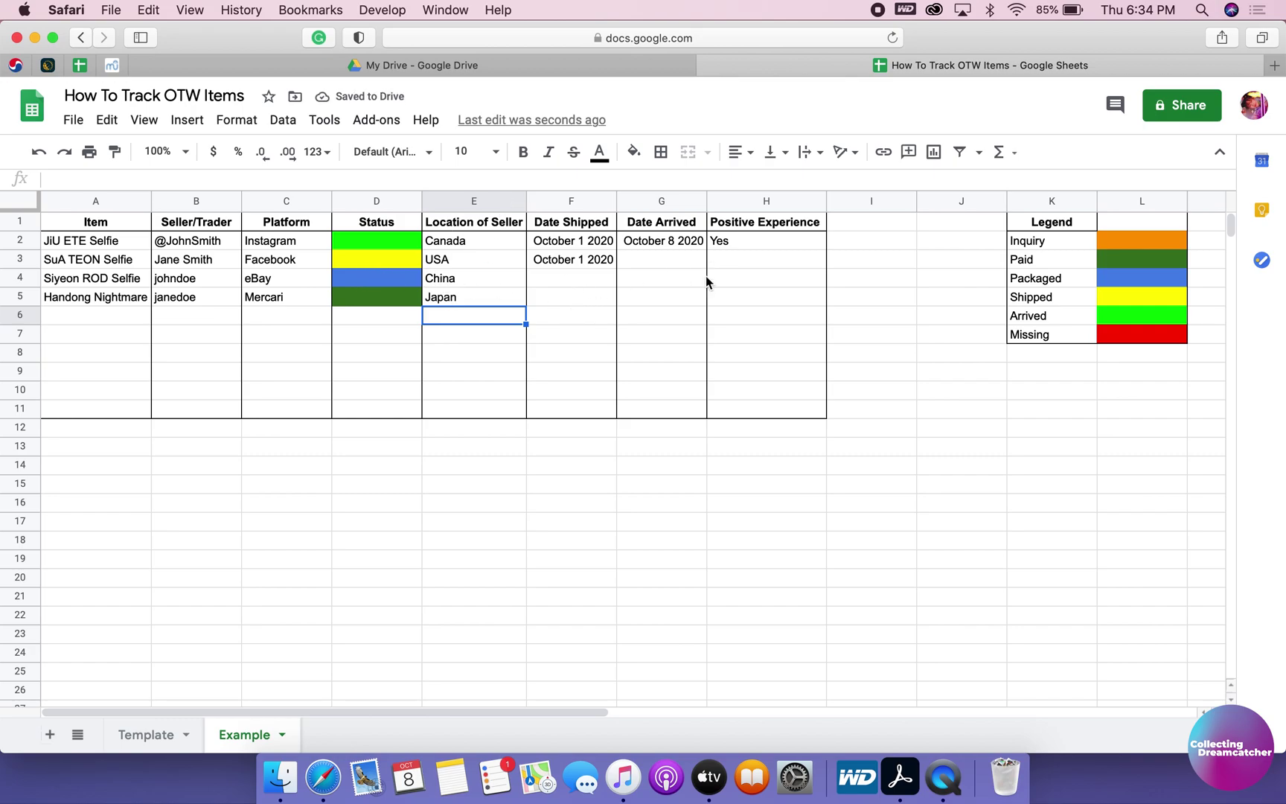
Enter the item "Yoohyeon AITC Selfie" in A6 and fit column A's width to the longer text.
{"action": "left_click", "coordinate": [79, 315]}
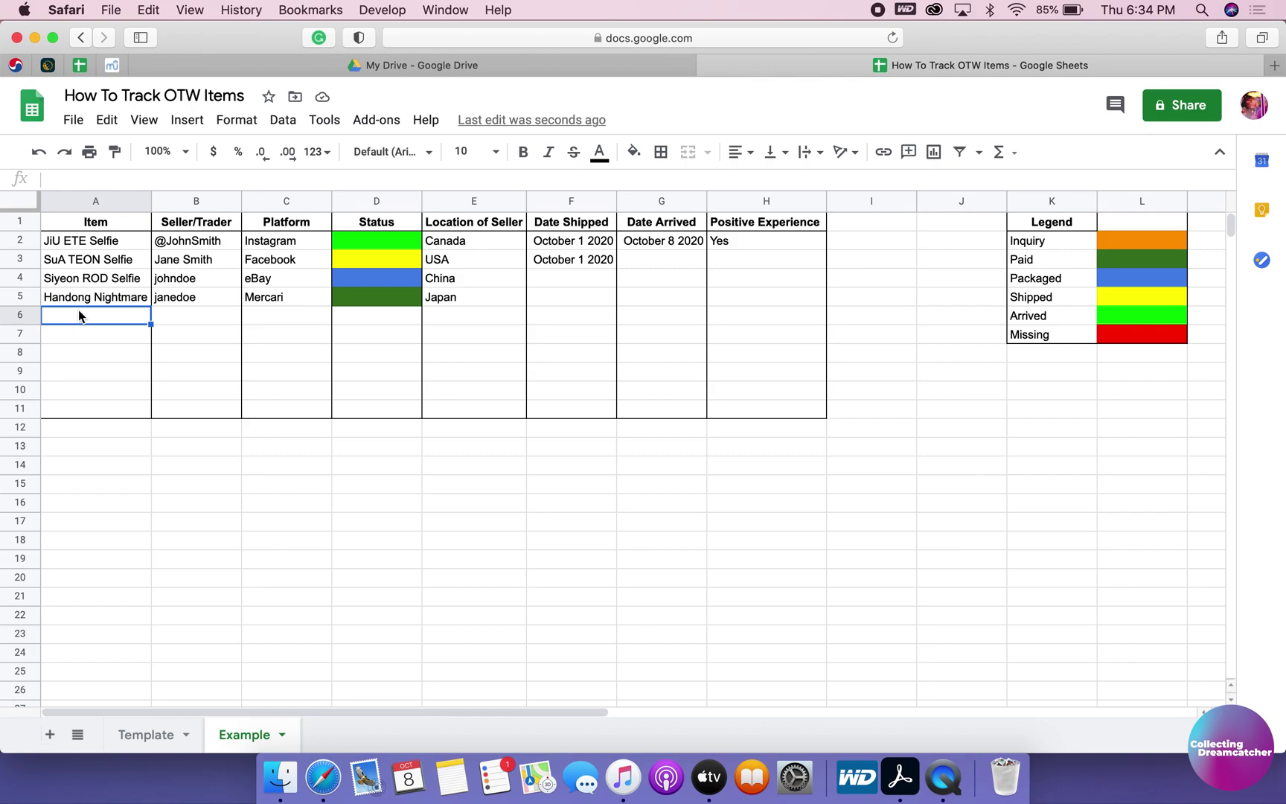
{"action": "type", "text": "Yoohyeon"}
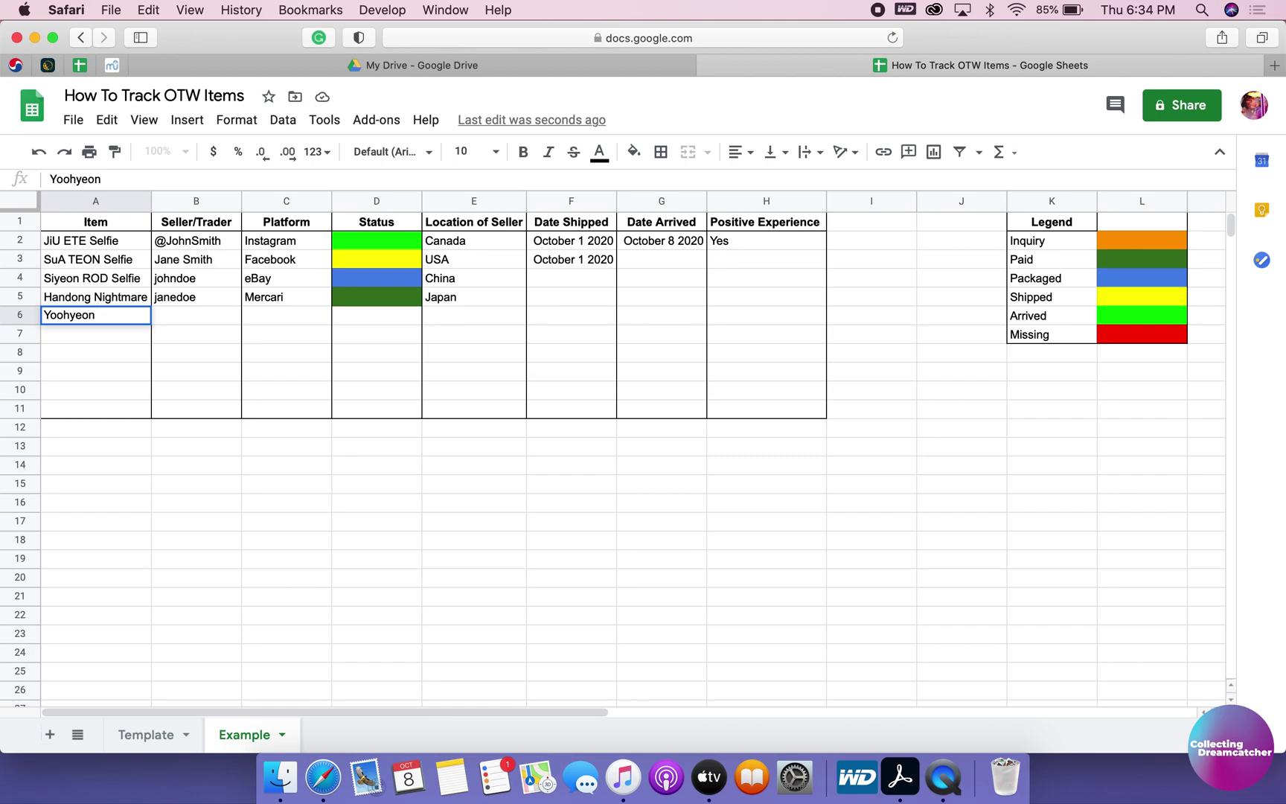
{"action": "type", "text": "Wi"}
{"action": "key", "text": "BackSpace"}
{"action": "key", "text": "BackSpace"}
{"action": "type", "text": "AlTC Self"}
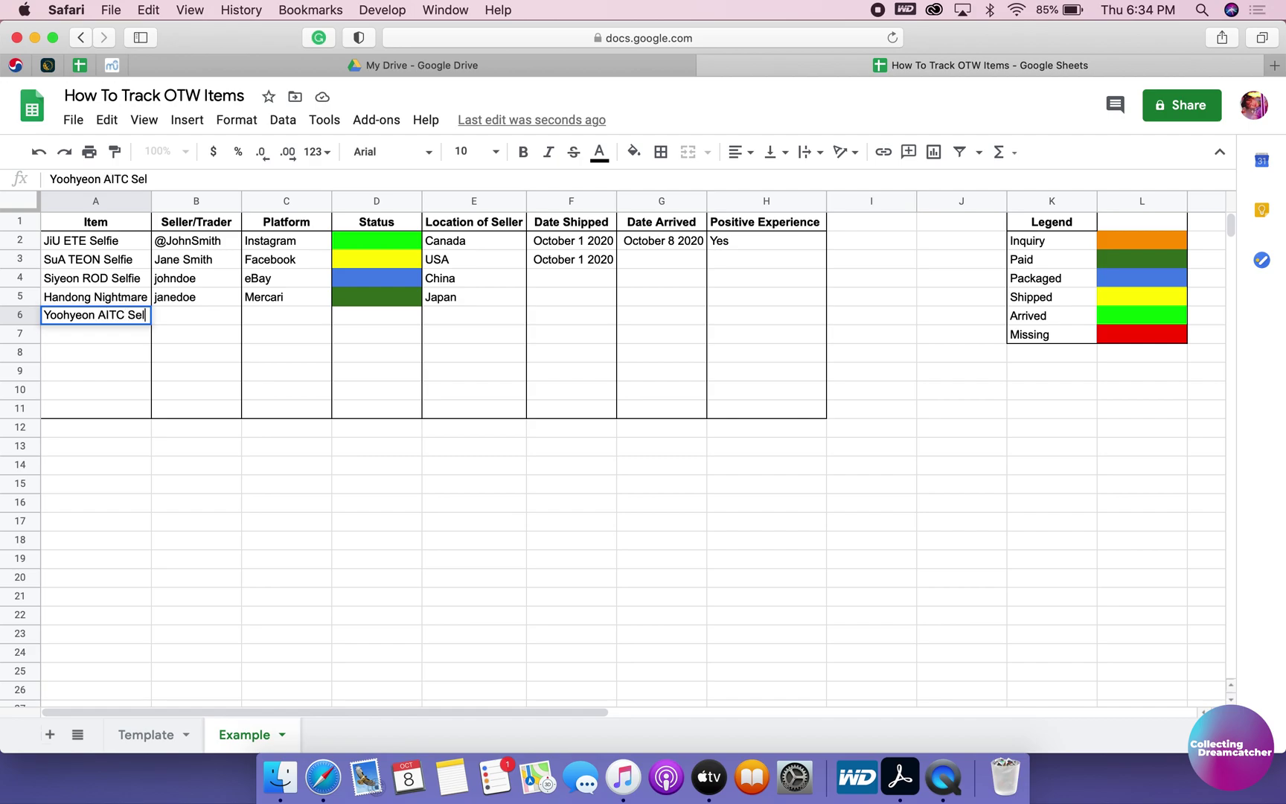
{"action": "type", "text": "ie"}
{"action": "key", "text": "Tab"}
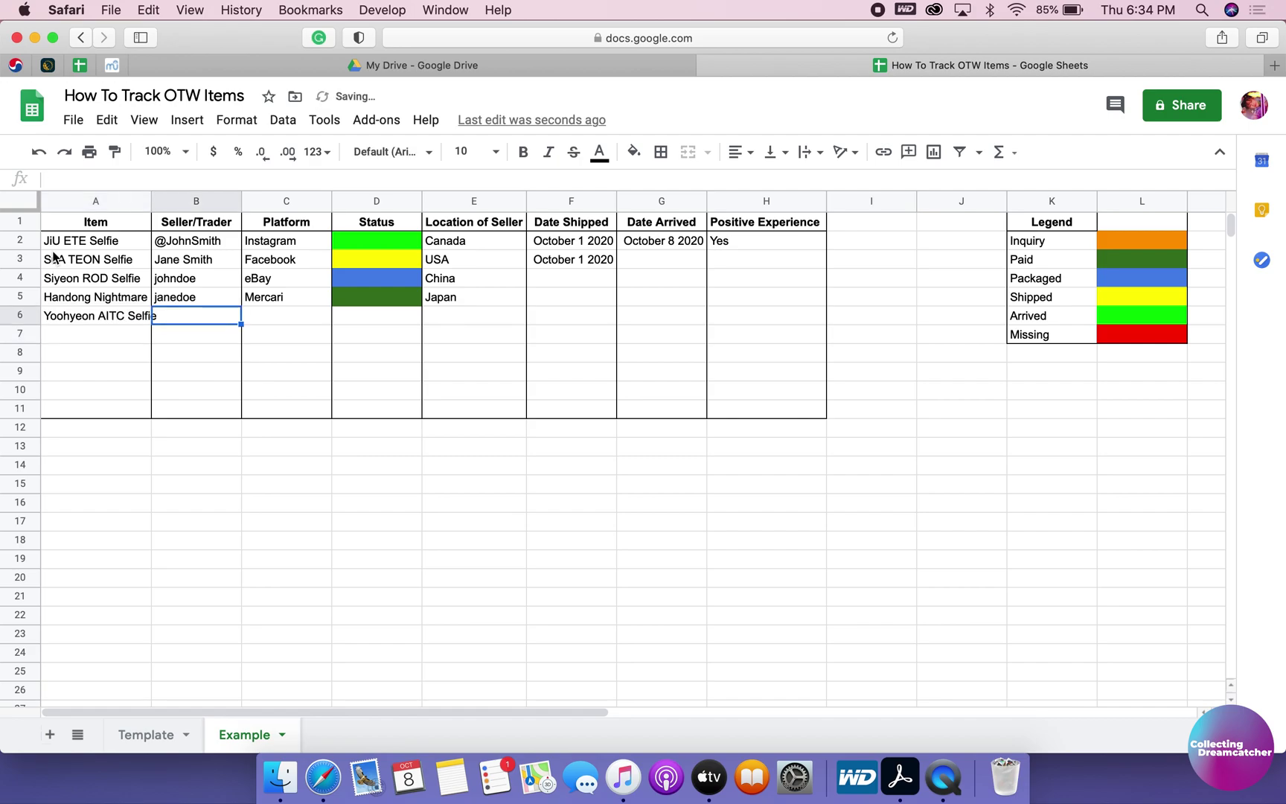
{"action": "double_click", "coordinate": [151, 212]}
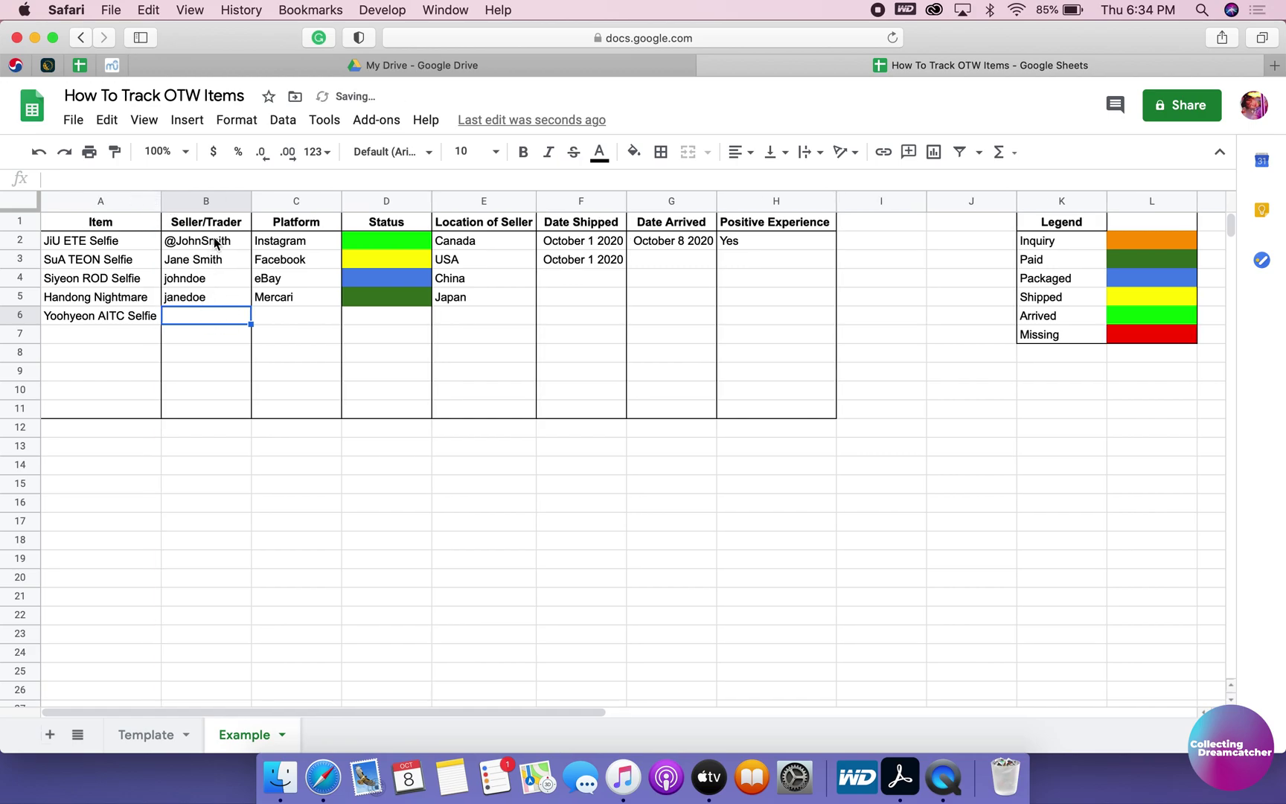
Enter the seller's handle in B6 with a leading "@" and the platform "Instagram" in C6.
{"action": "key", "text": "Return"}
{"action": "type", "text": "Robert"}
{"action": "key", "text": "Return"}
{"action": "left_click", "coordinate": [195, 315]}
{"action": "left_click", "coordinate": [51, 178]}
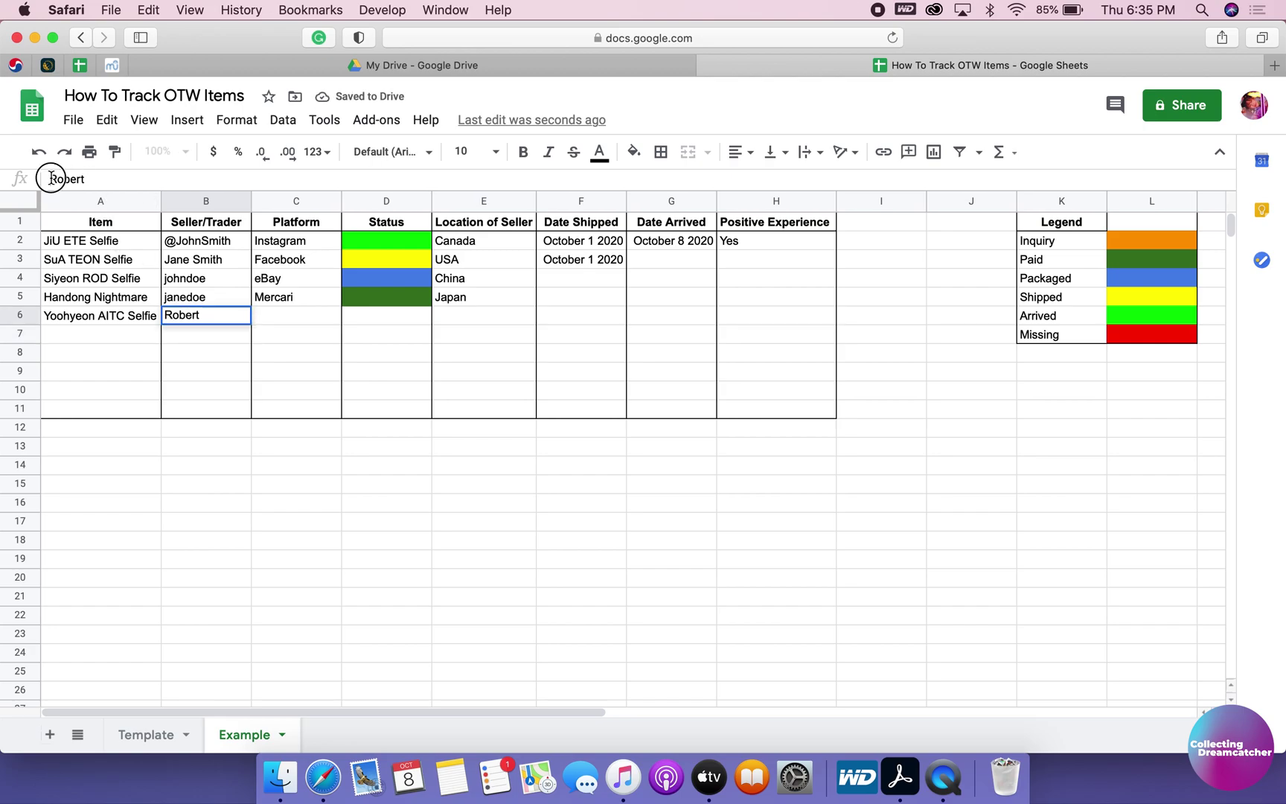
{"action": "type", "text": "@"}
{"action": "key", "text": "Return"}
{"action": "key", "text": "Up"}
{"action": "key", "text": "Right"}
{"action": "type", "text": "Instagram"}
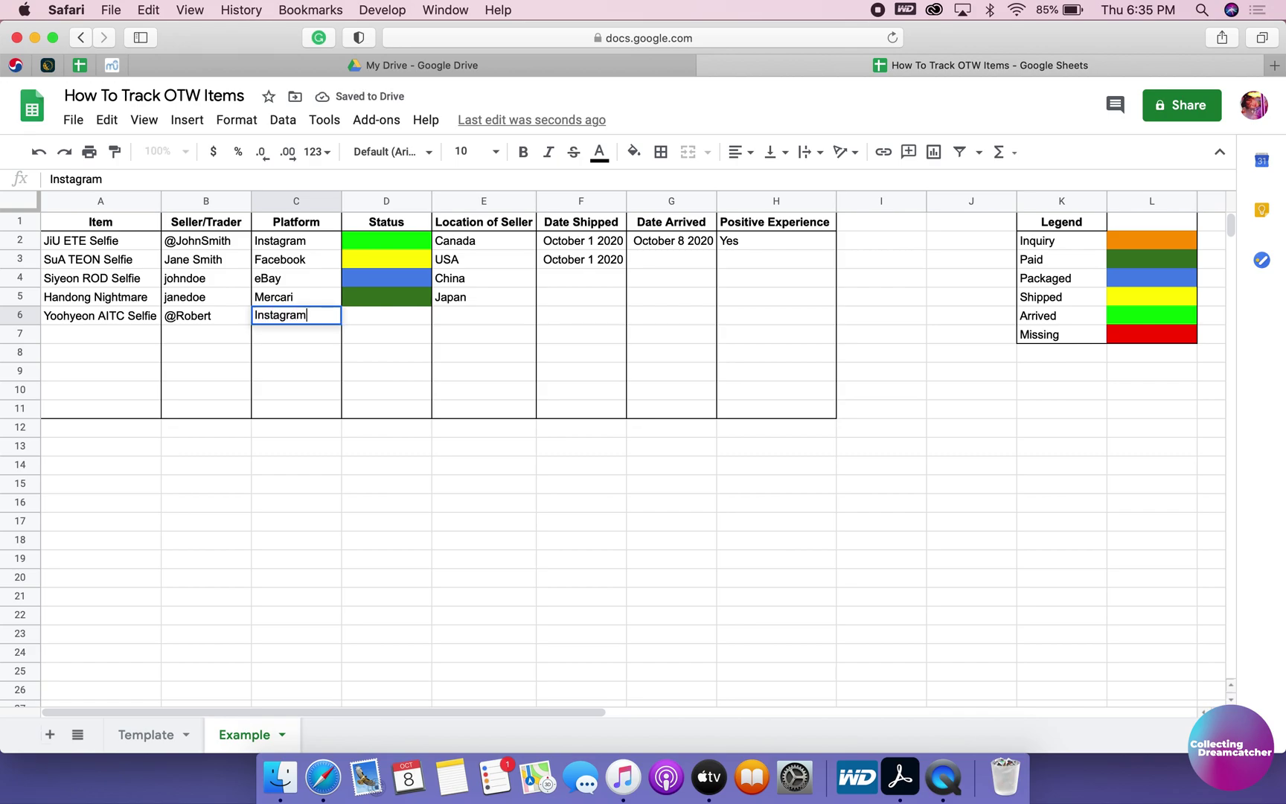
{"action": "key", "text": "Return"}
Fill the status cell D6 with orange for Inquiry and enter "USA" as the seller's location in E6.
{"action": "key", "text": "Right"}
{"action": "key", "text": "Up"}
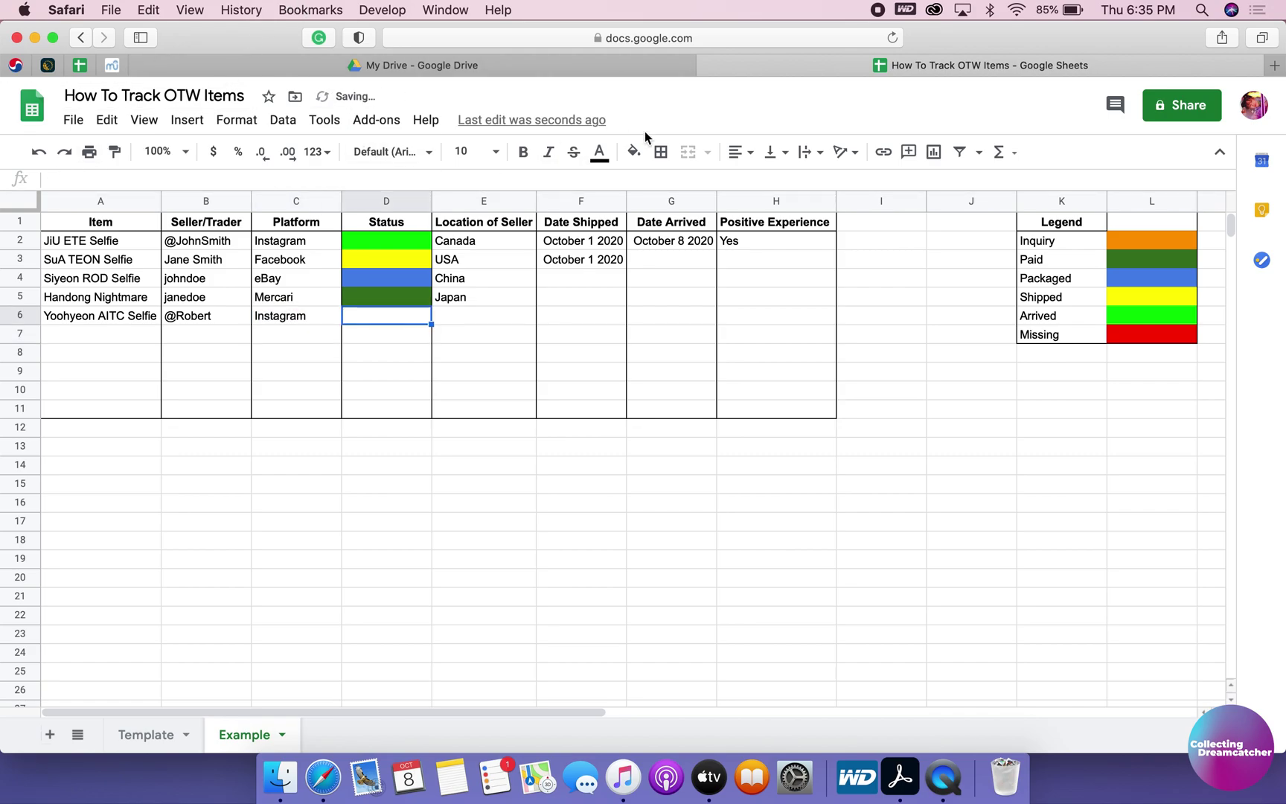
{"action": "left_click", "coordinate": [634, 151]}
{"action": "left_click", "coordinate": [687, 238]}
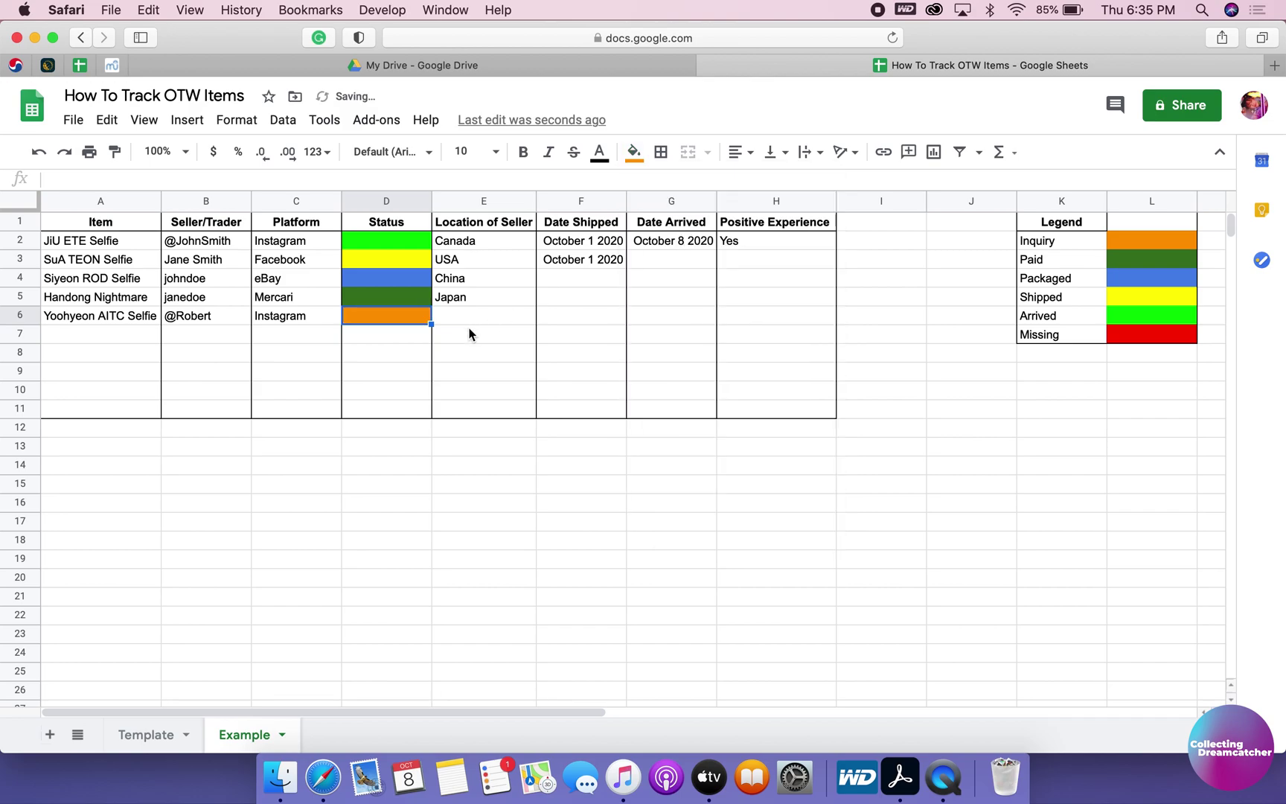
{"action": "left_click", "coordinate": [469, 319]}
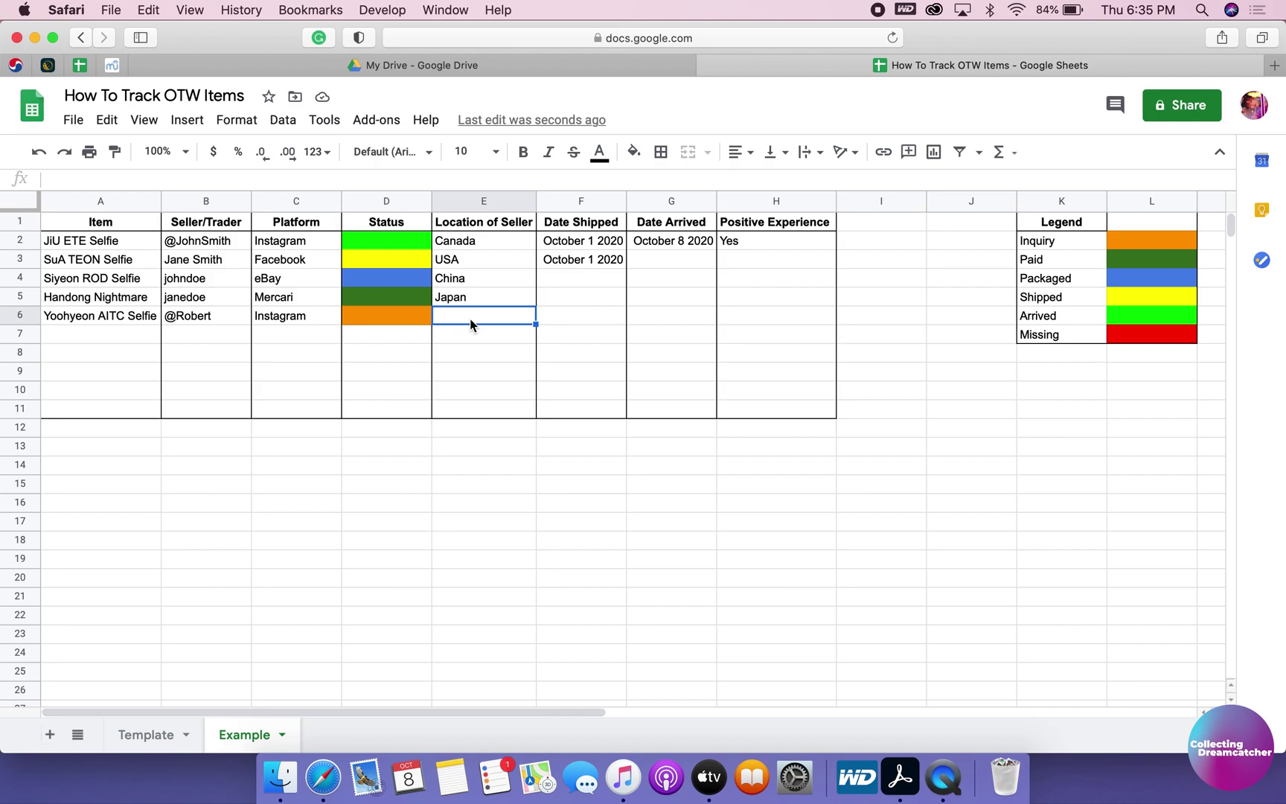
{"action": "type", "text": "USA"}
{"action": "key", "text": "Return"}
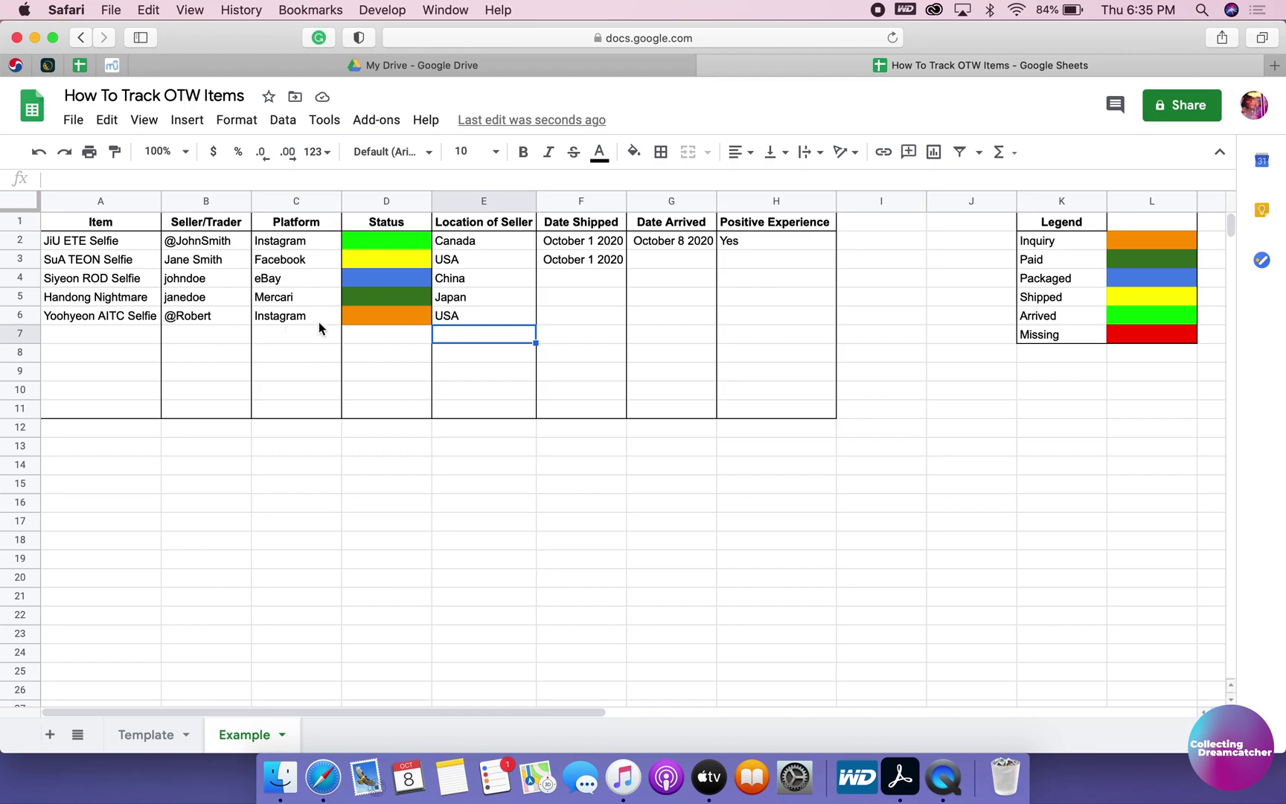
{"action": "left_click", "coordinate": [374, 318]}
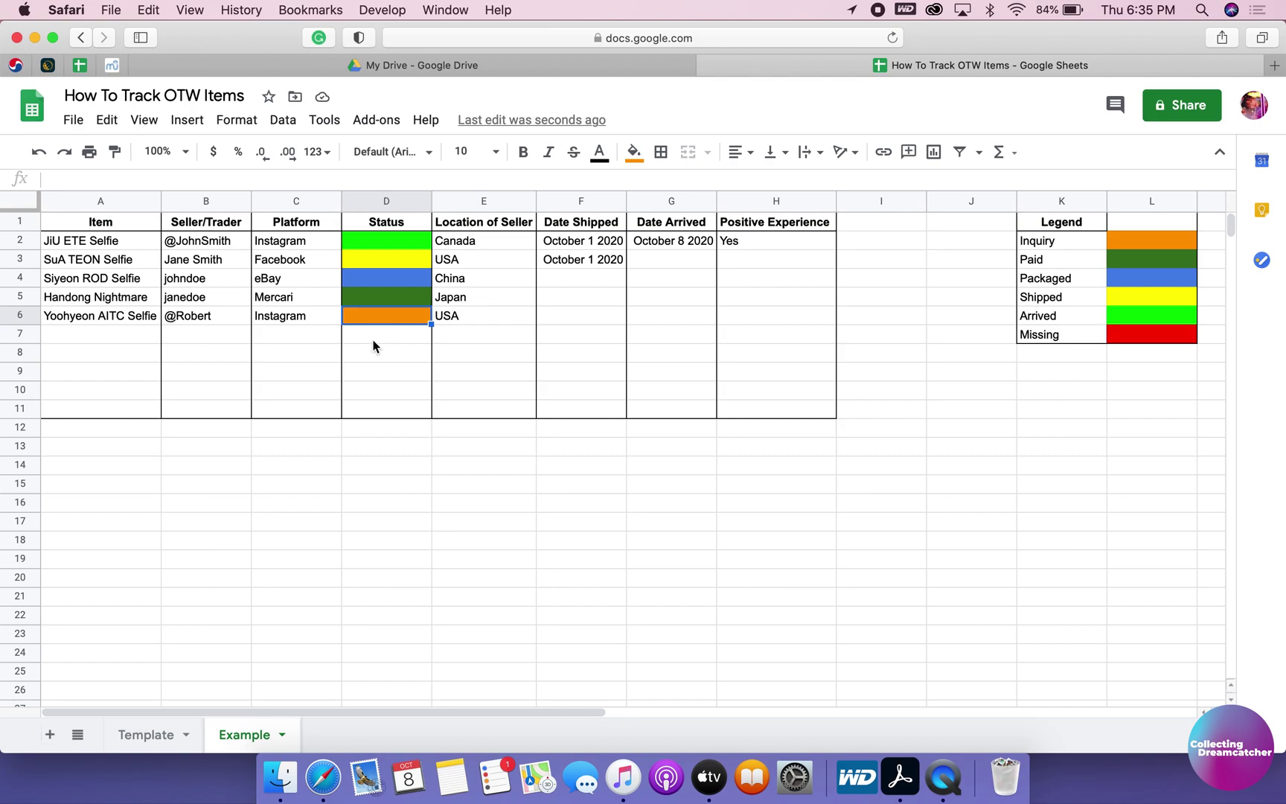
Enter the item "Dami D:TTOL Selfie" in A7.
{"action": "left_click", "coordinate": [86, 335]}
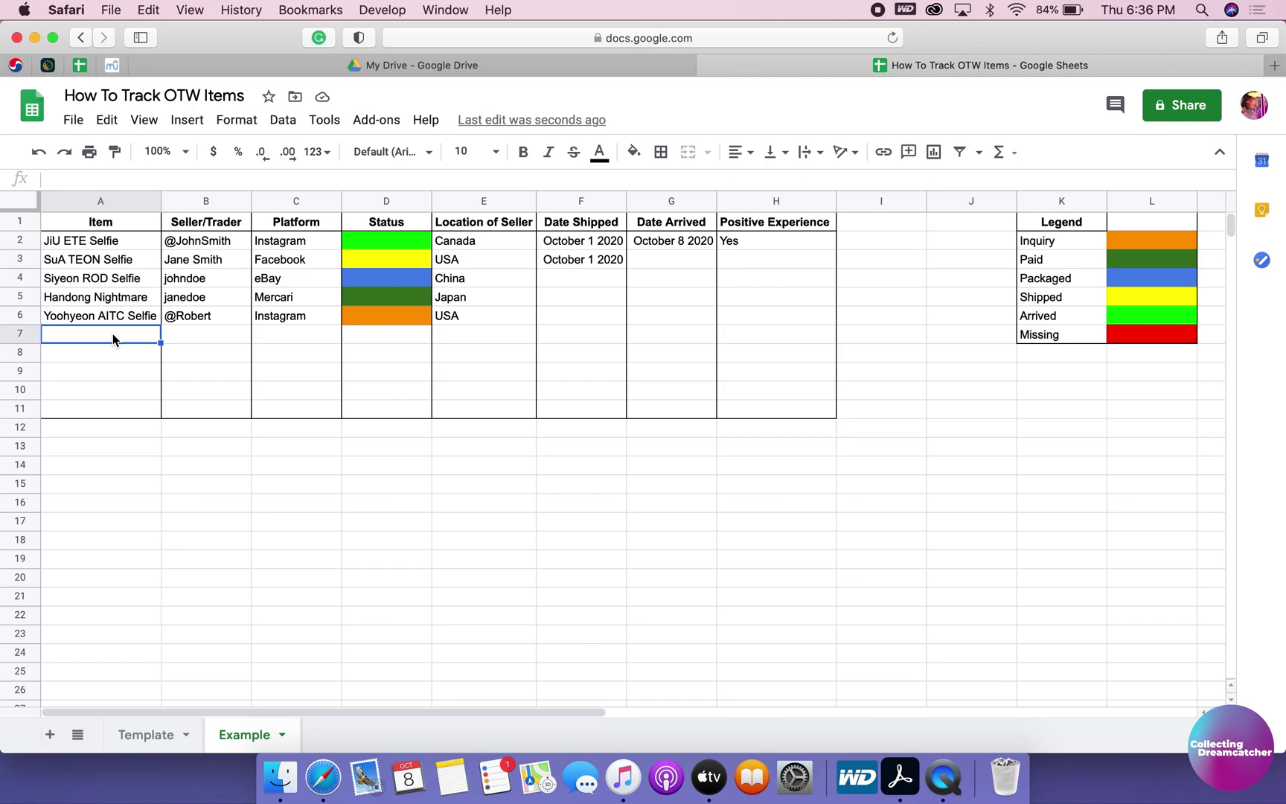
{"action": "type", "text": "Dami"}
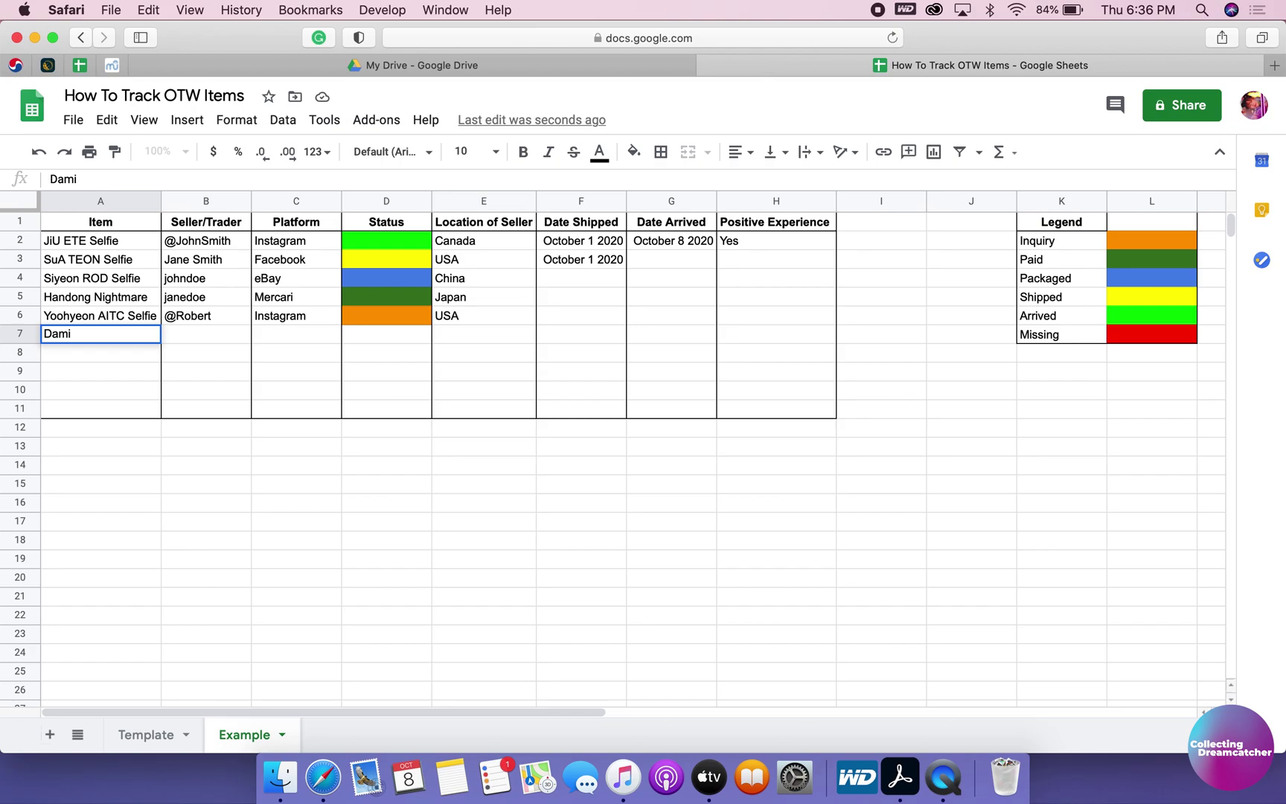
{"action": "type", "text": "D:TTOL Selfie"}
{"action": "key", "text": "Return"}
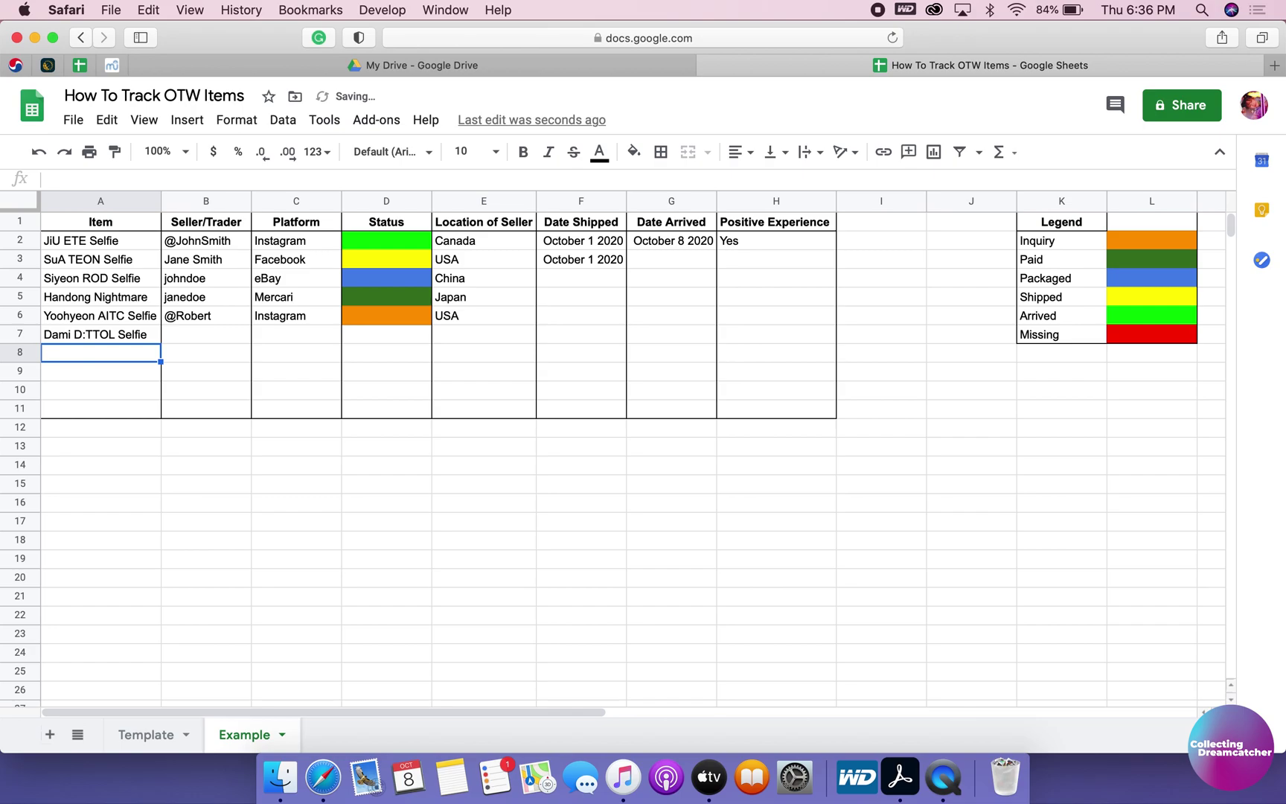
Enter the seller's handle in B7 with a leading "@" and the platform "Instagram" in C7.
{"action": "left_click", "coordinate": [206, 334]}
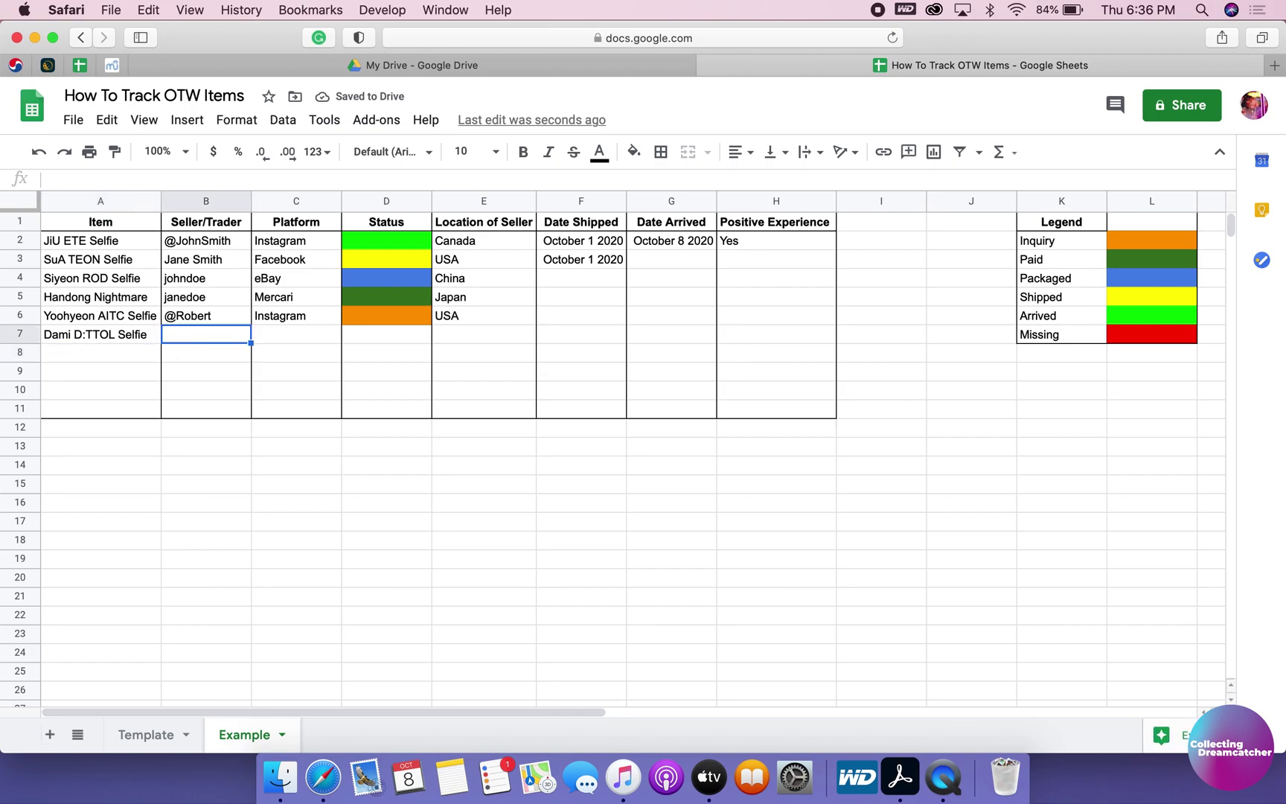
{"action": "type", "text": "@"}
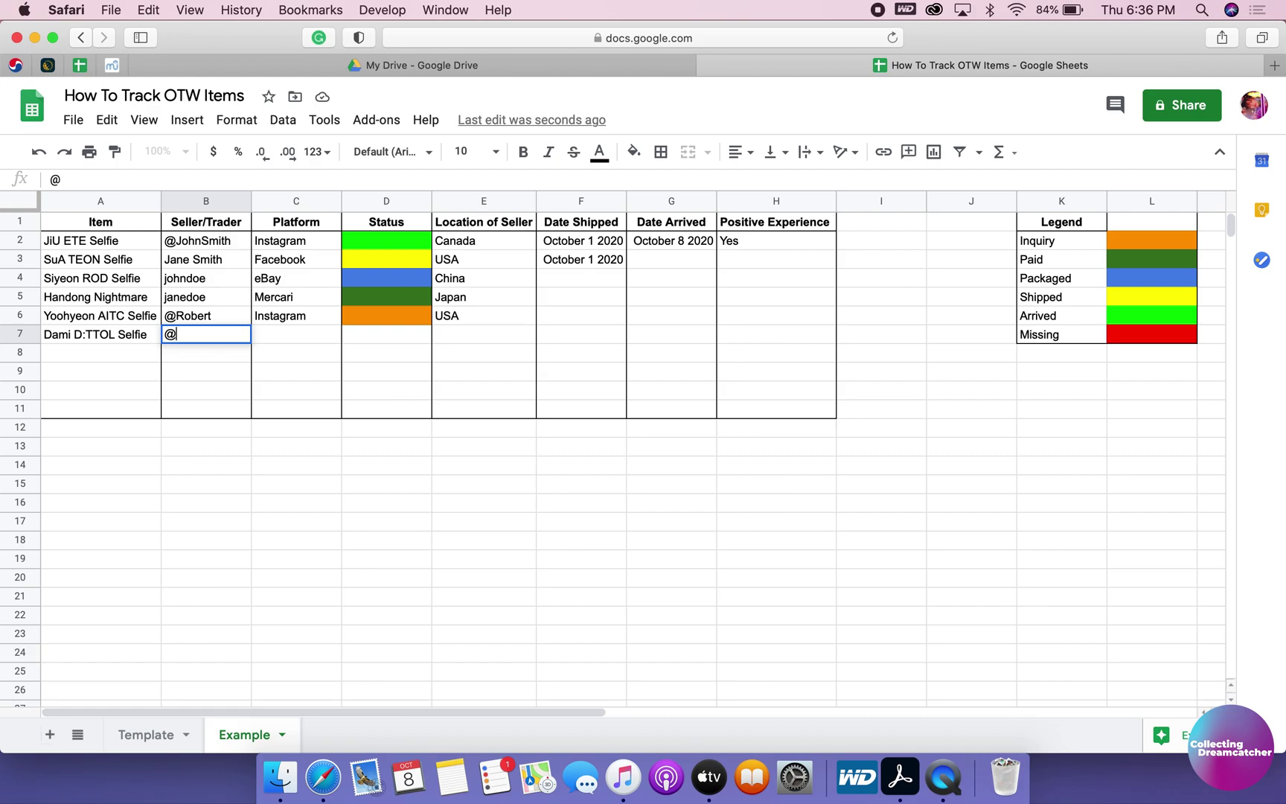
{"action": "type", "text": "Pauline"}
{"action": "key", "text": "Return"}
{"action": "key", "text": "Right"}
{"action": "key", "text": "Up"}
{"action": "type", "text": "Instagram"}
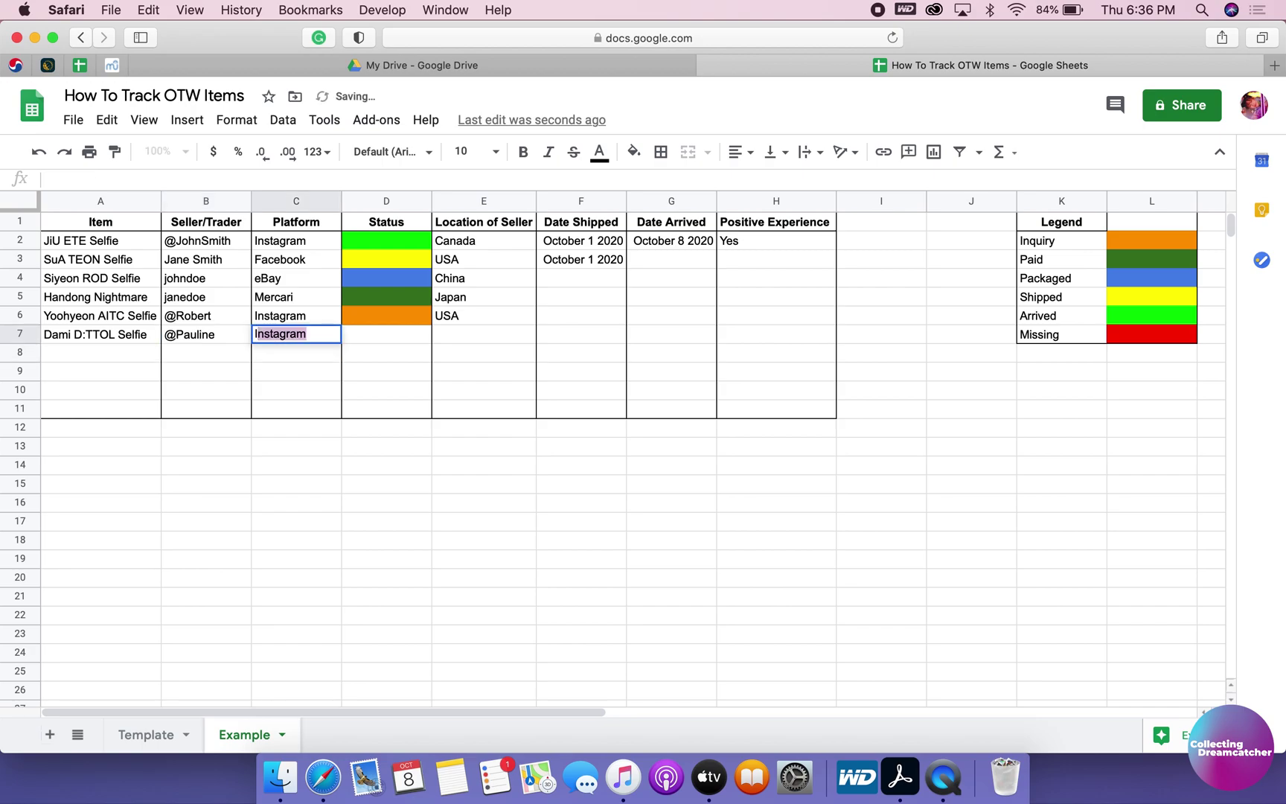
{"action": "key", "text": "Return"}
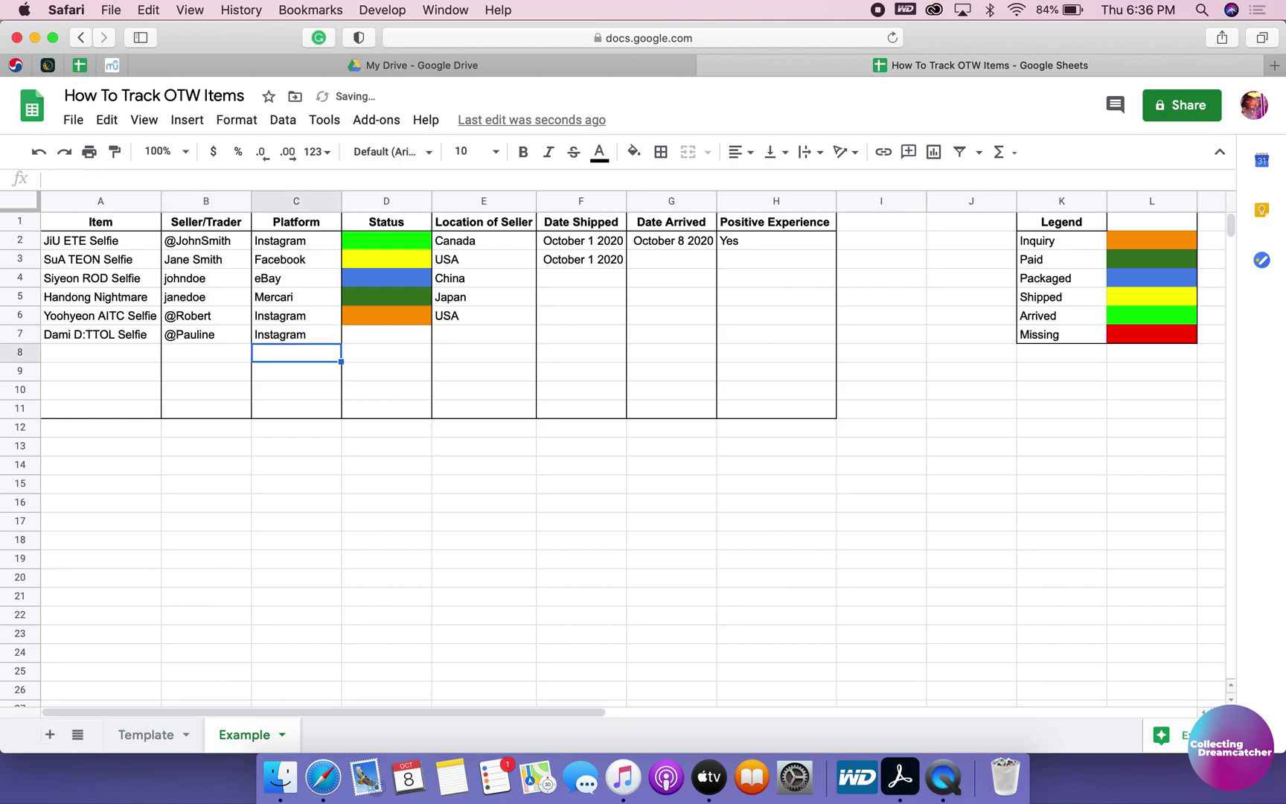
Fill the status cell D7 with red for Missing and enter "Canada" as the seller's location in E7.
{"action": "key", "text": "Right"}
{"action": "key", "text": "Up"}
{"action": "left_click", "coordinate": [632, 152]}
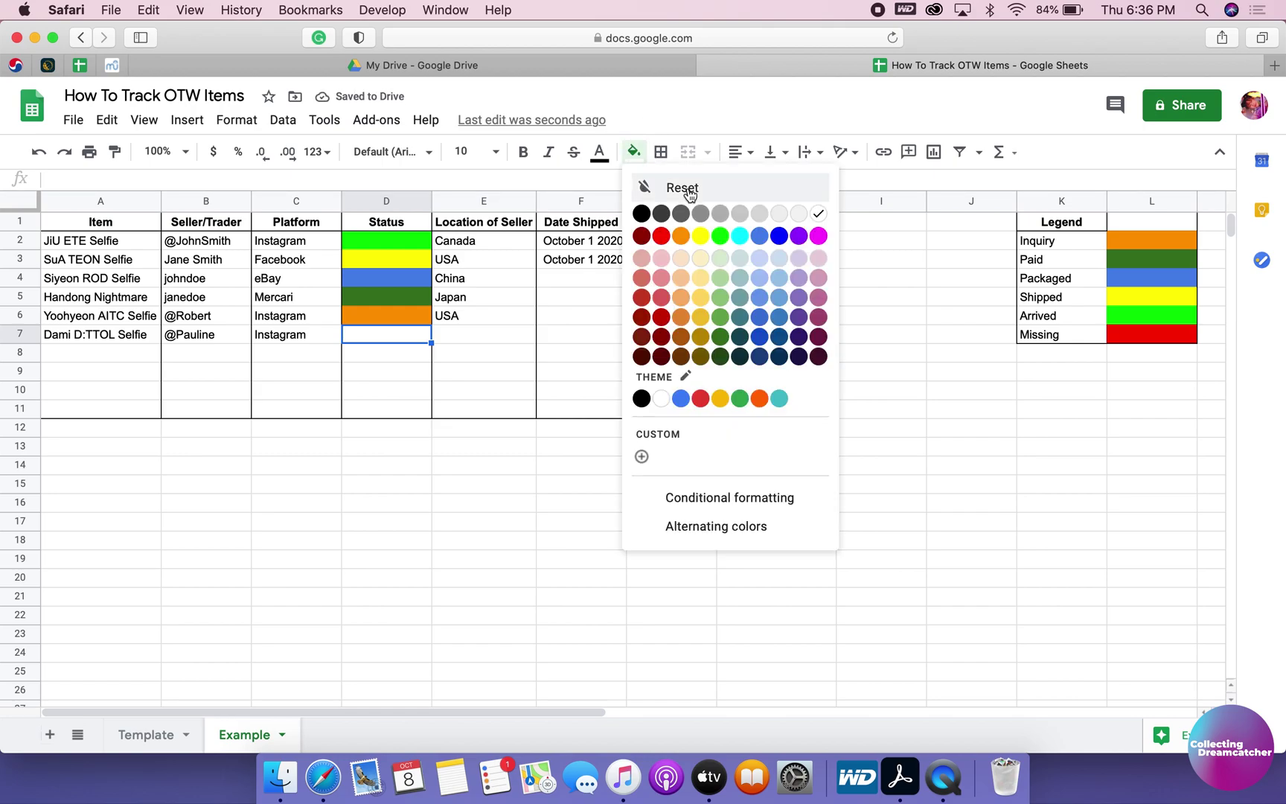
{"action": "left_click", "coordinate": [670, 241]}
{"action": "left_click", "coordinate": [461, 341]}
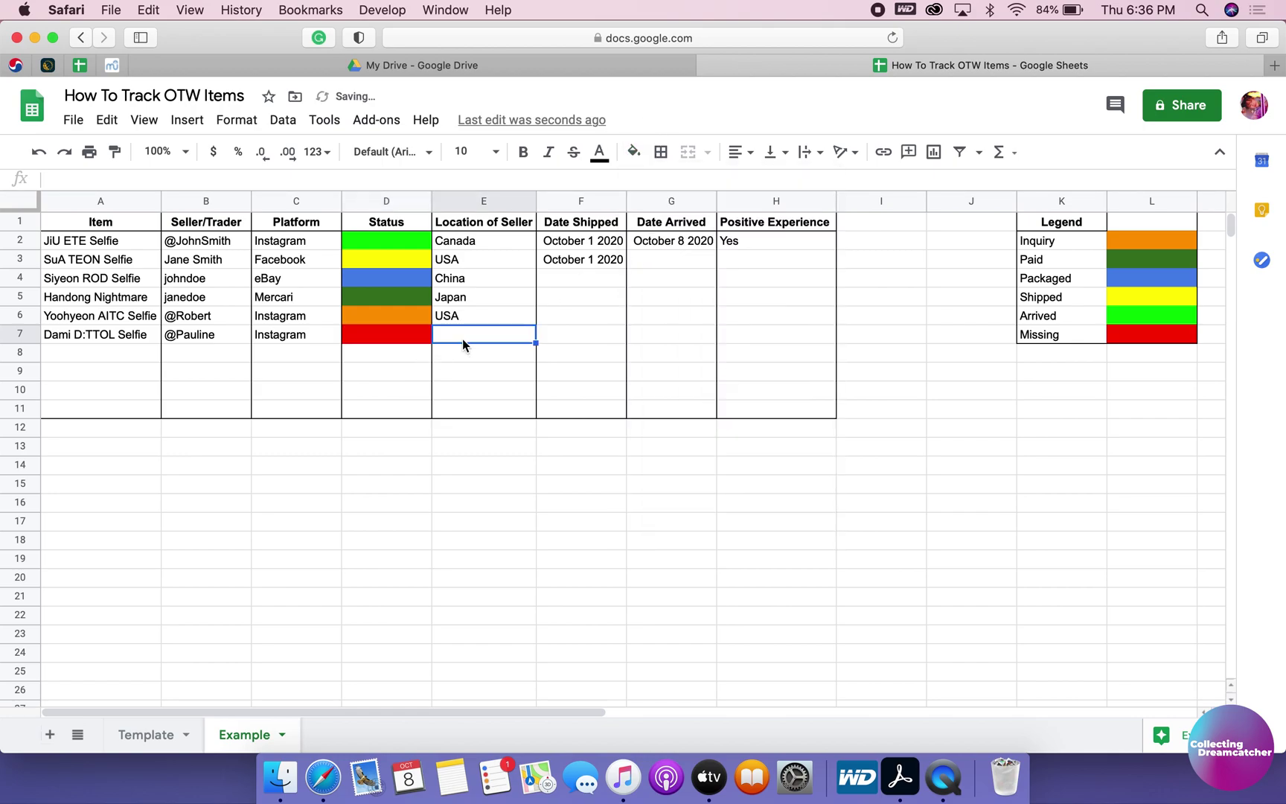
{"action": "type", "text": "Canada"}
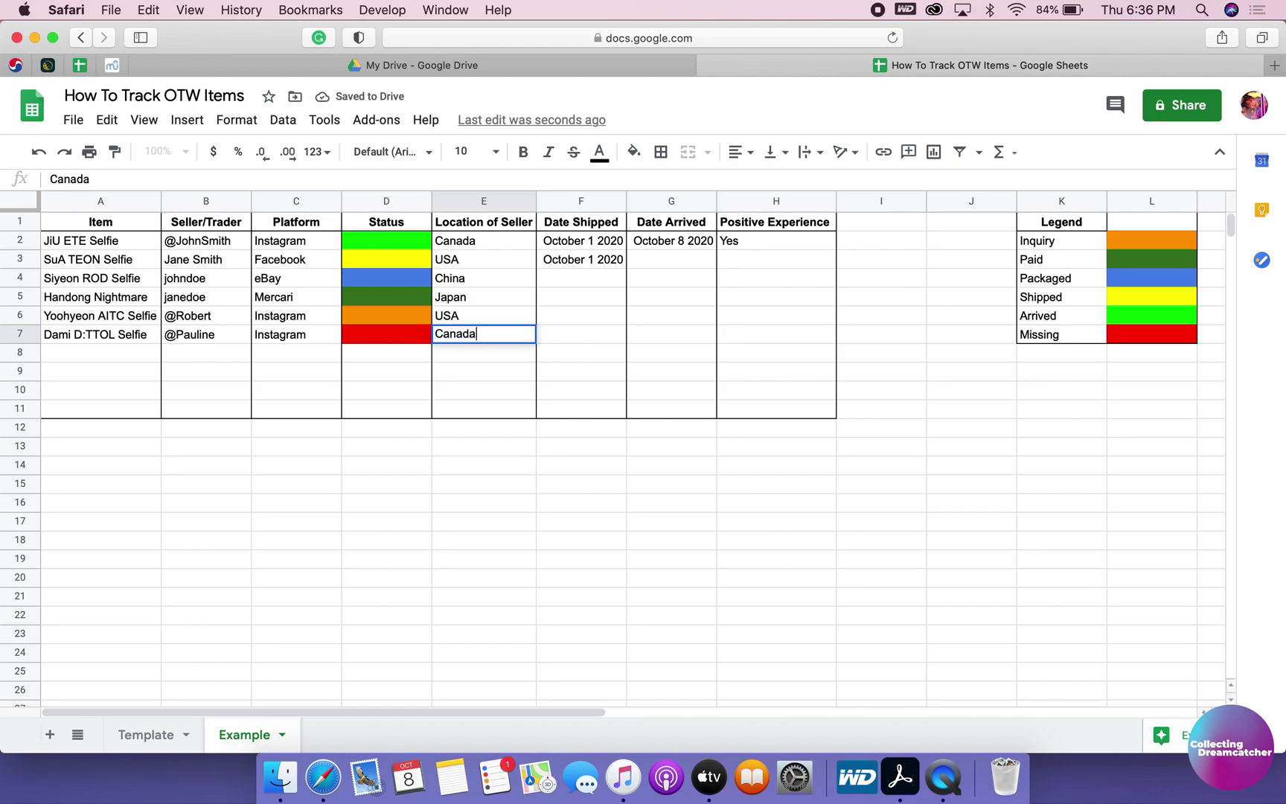
{"action": "key", "text": "Return"}
{"action": "left_click", "coordinate": [582, 334]}
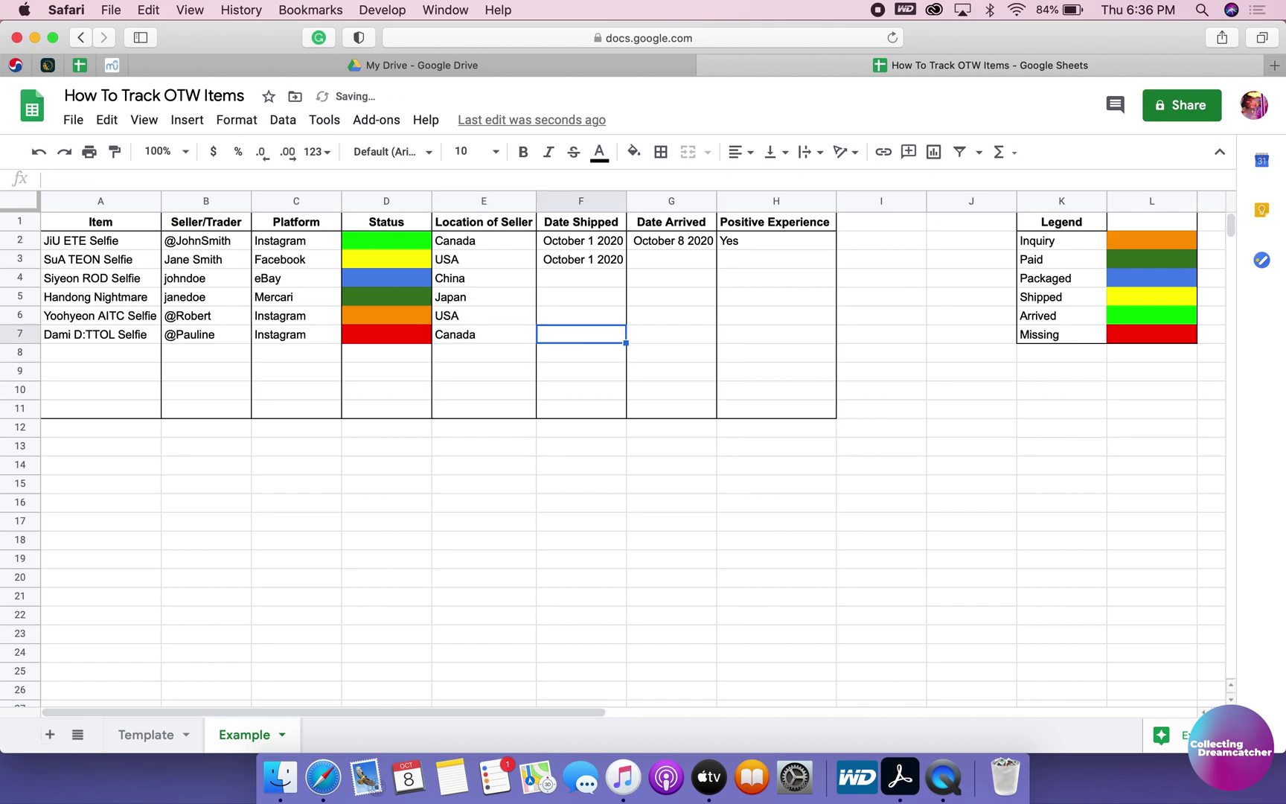
{"action": "type", "text": "Octobe"}
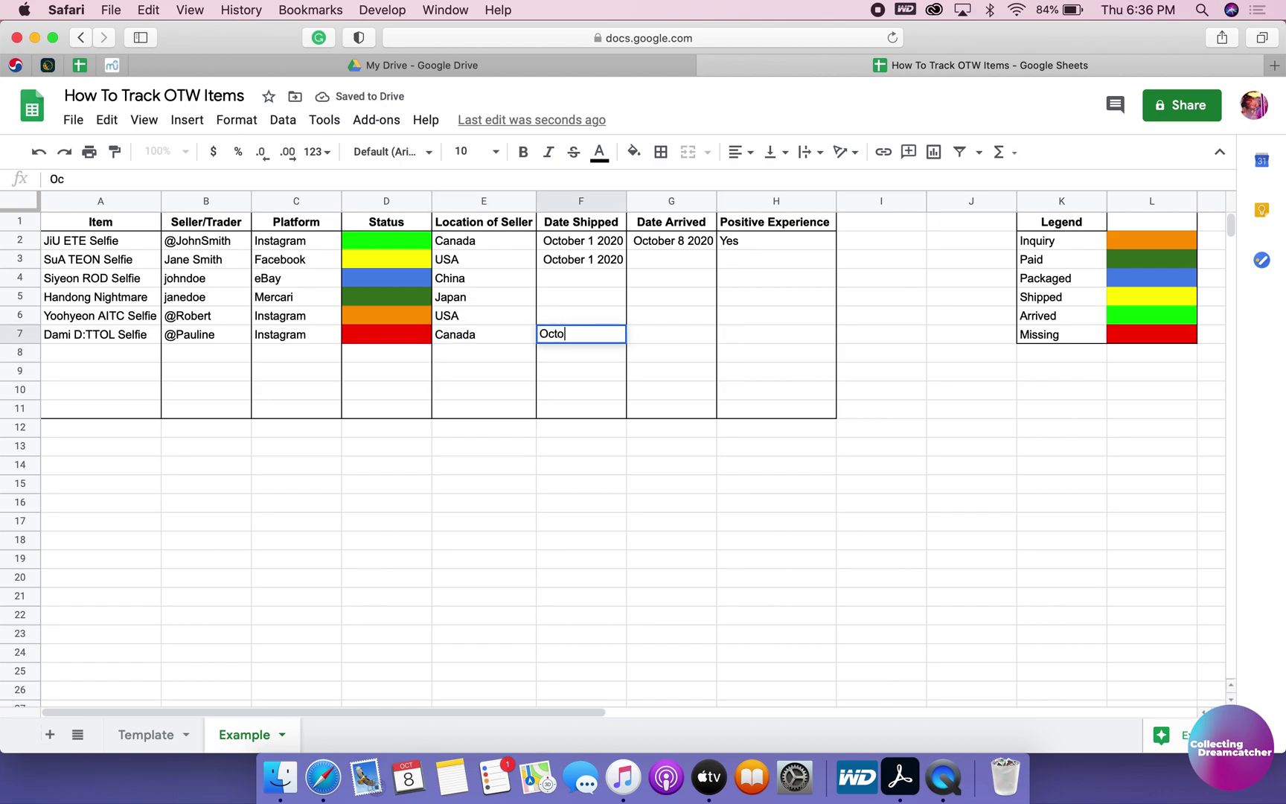
{"action": "key", "text": "BackSpace"}
{"action": "key", "text": "BackSpace"}
{"action": "key", "text": "BackSpace"}
{"action": "key", "text": "BackSpace"}
{"action": "key", "text": "BackSpace"}
{"action": "key", "text": "BackSpace"}
{"action": "type", "text": "Au"}
{"action": "key", "text": "BackSpace"}
{"action": "key", "text": "BackSpace"}
Enter "July 3 2020" as the shipping date in F7.
{"action": "type", "text": "J"}
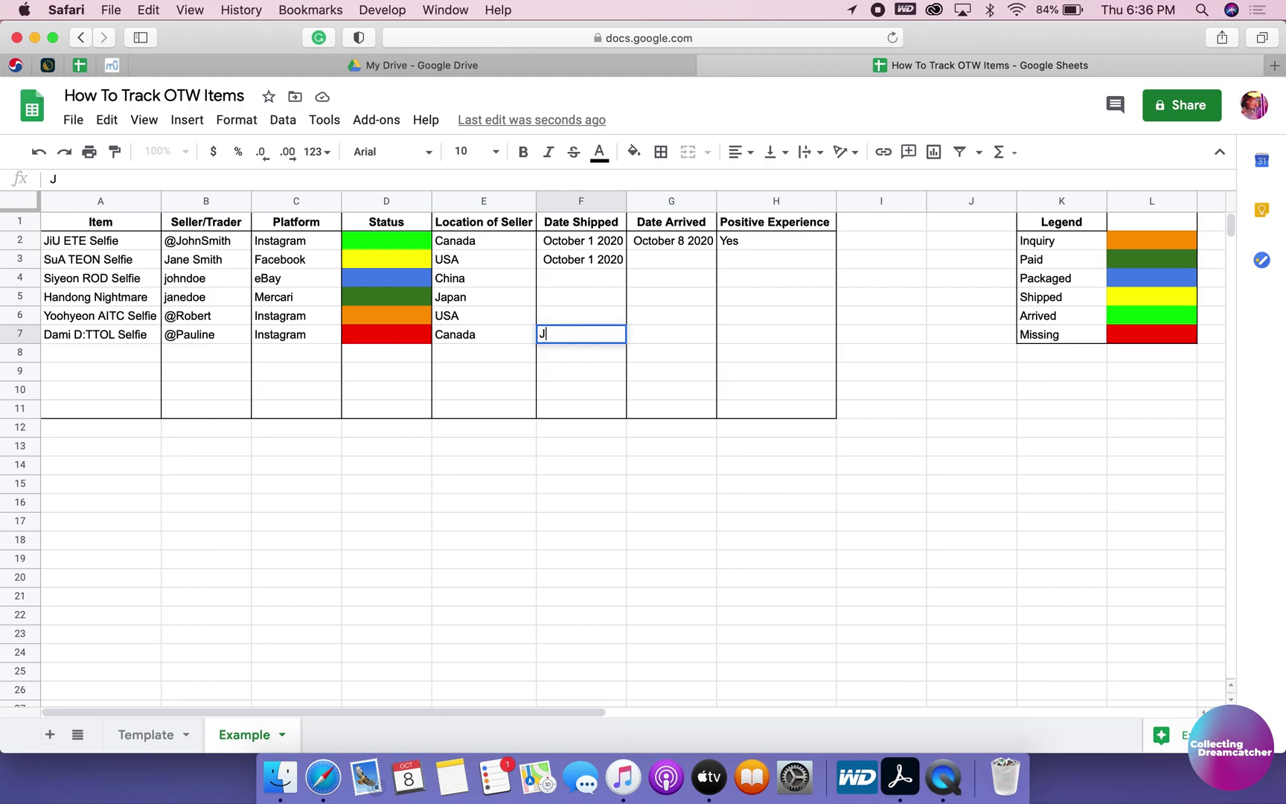
{"action": "type", "text": "uly 3 2020"}
{"action": "key", "text": "Return"}
{"action": "key", "text": "Right"}
{"action": "key", "text": "Up"}
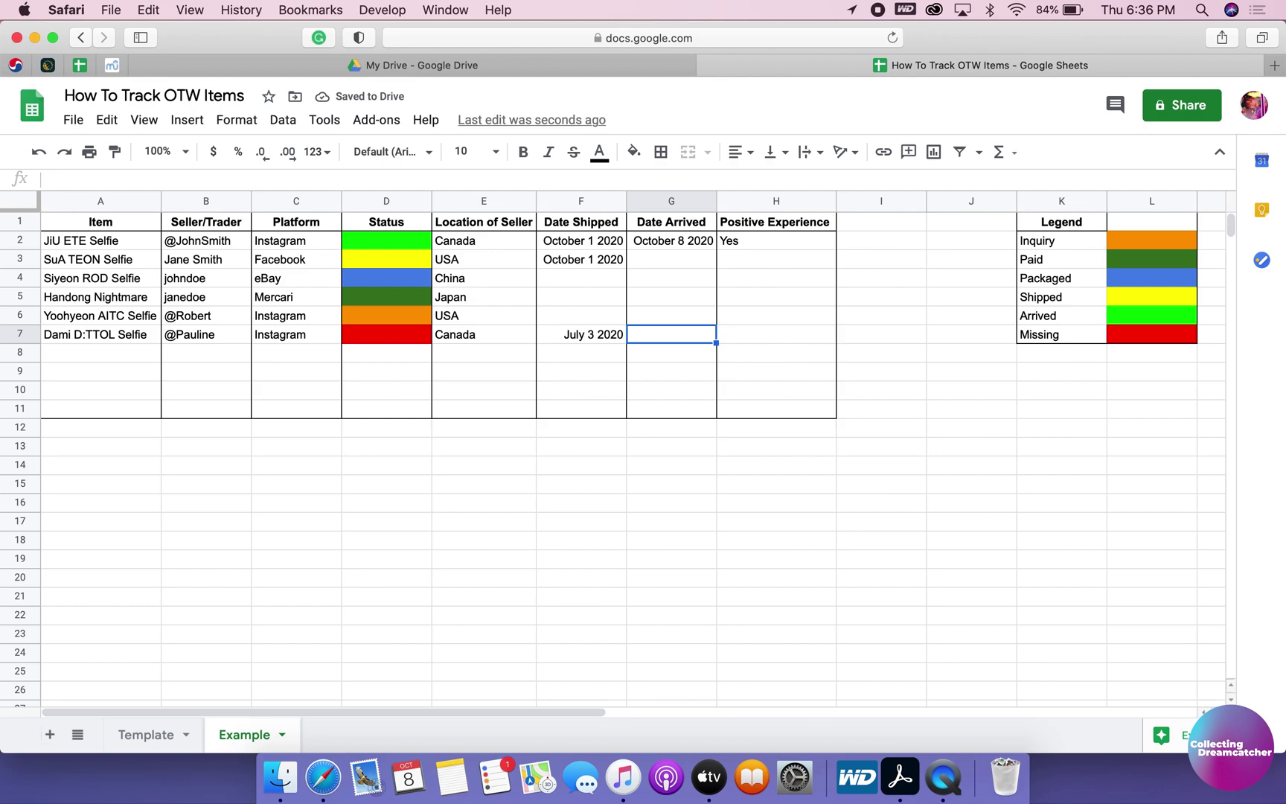
Enter "No - item hasn't arrived yet" as the experience in H7 and fit column H's width to the text.
{"action": "left_click", "coordinate": [776, 334]}
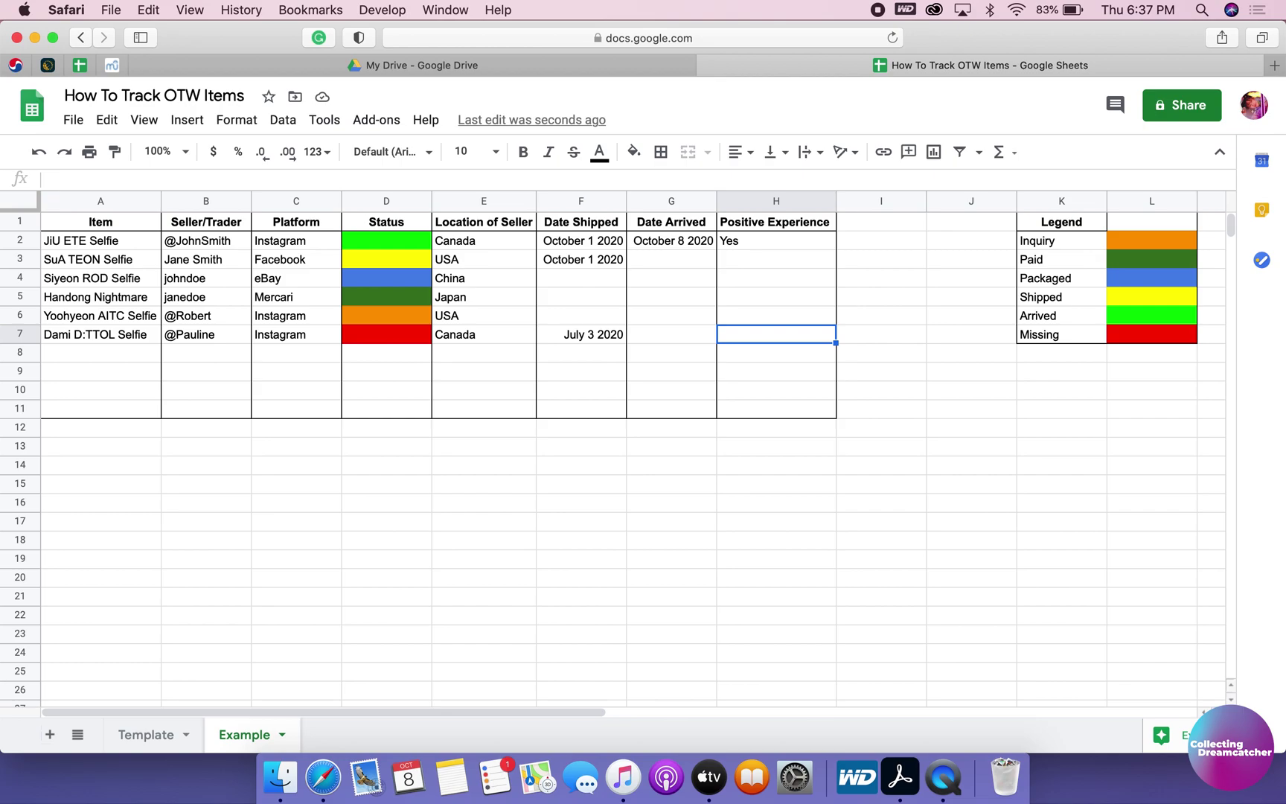
{"action": "type", "text": "No -"}
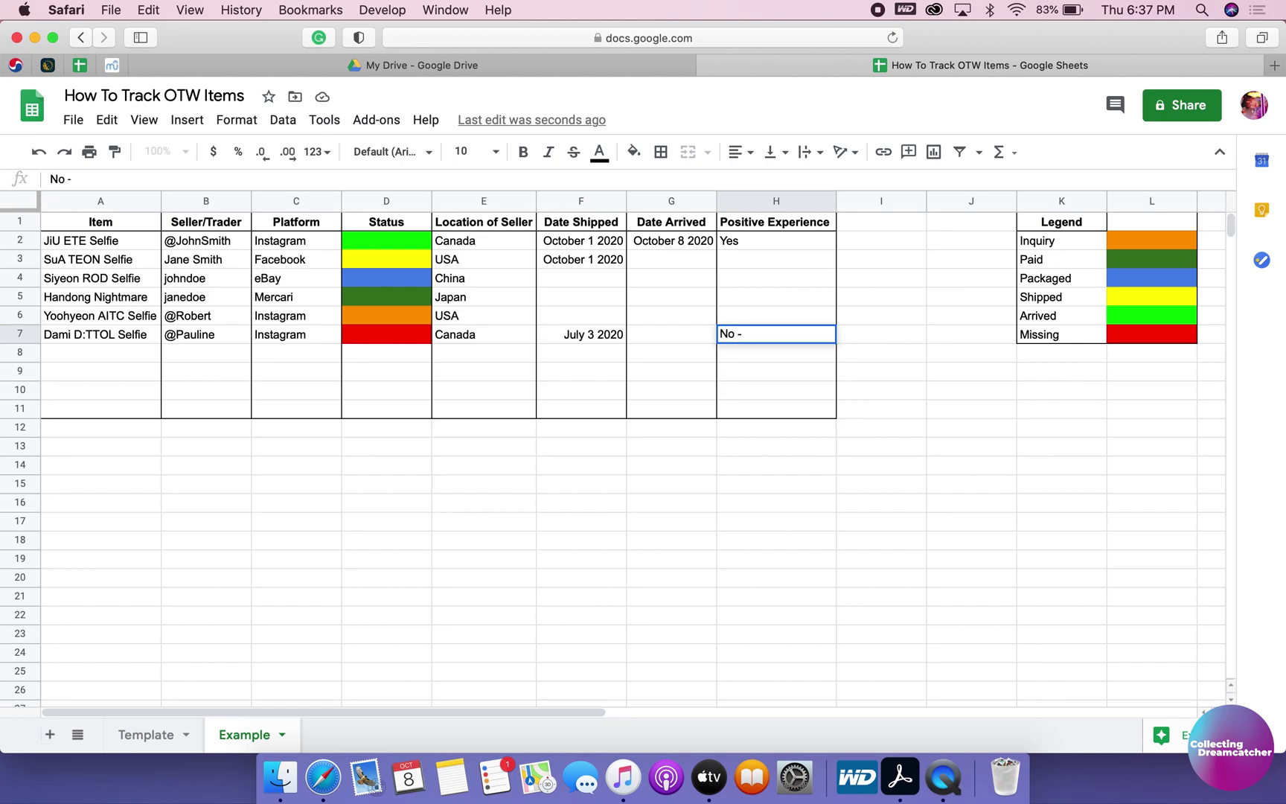
{"action": "type", "text": " item hasn't arrived yet"}
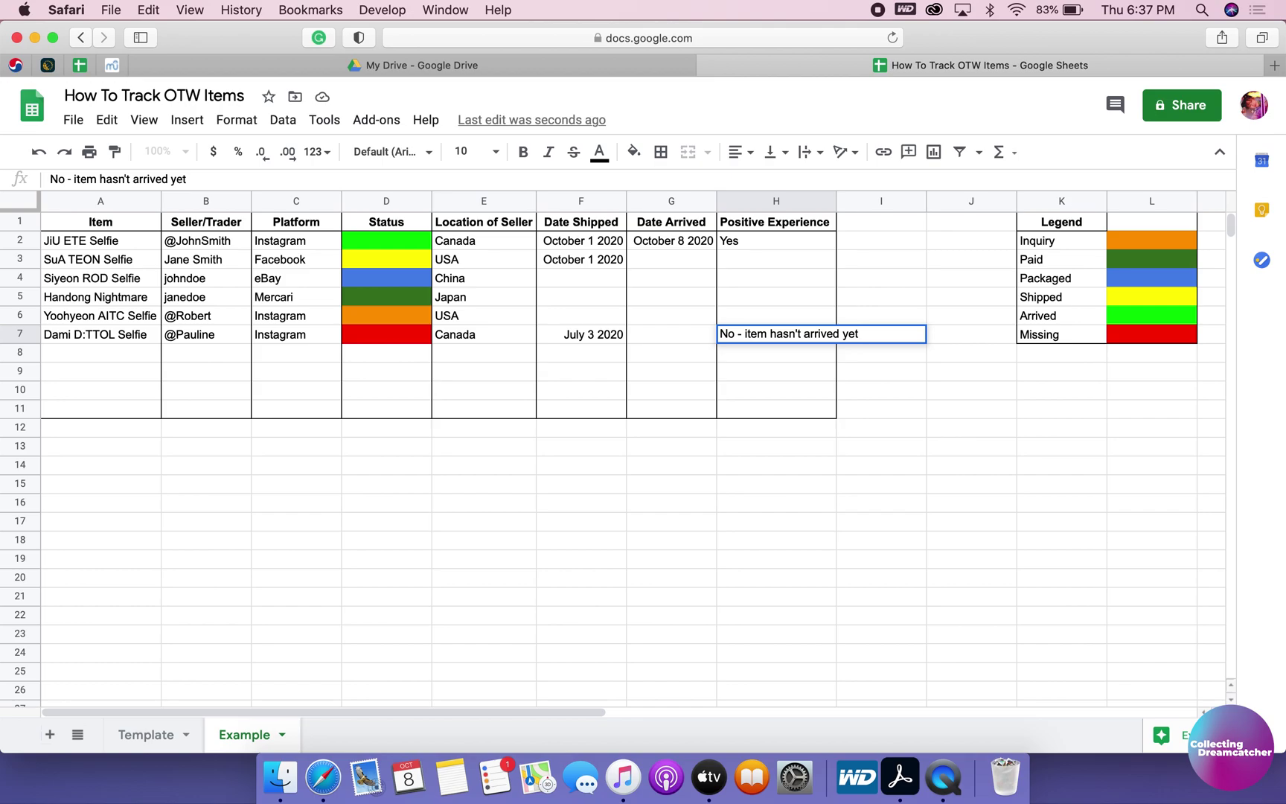
{"action": "key", "text": "Return"}
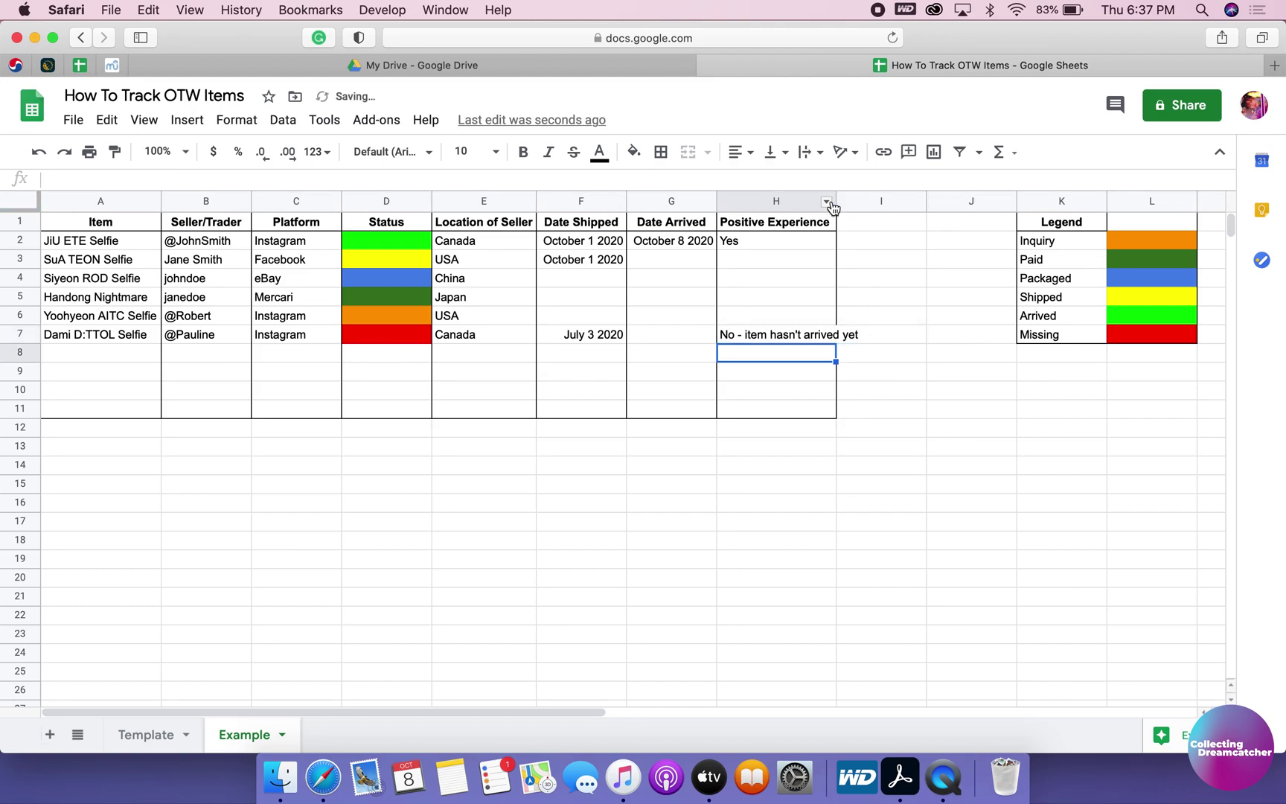
{"action": "double_click", "coordinate": [835, 201]}
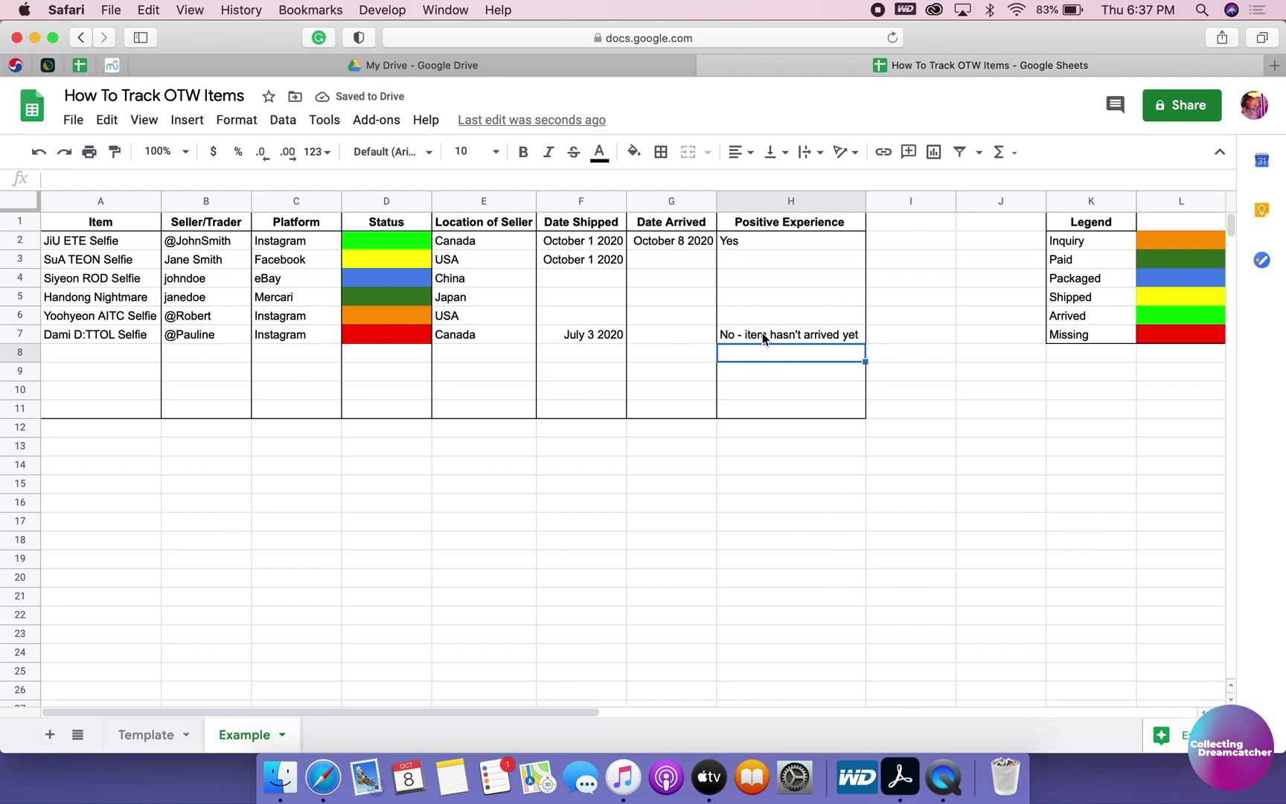
Enter the item "Gahyeon D:LM Selfie" in A8.
{"action": "left_click", "coordinate": [71, 352]}
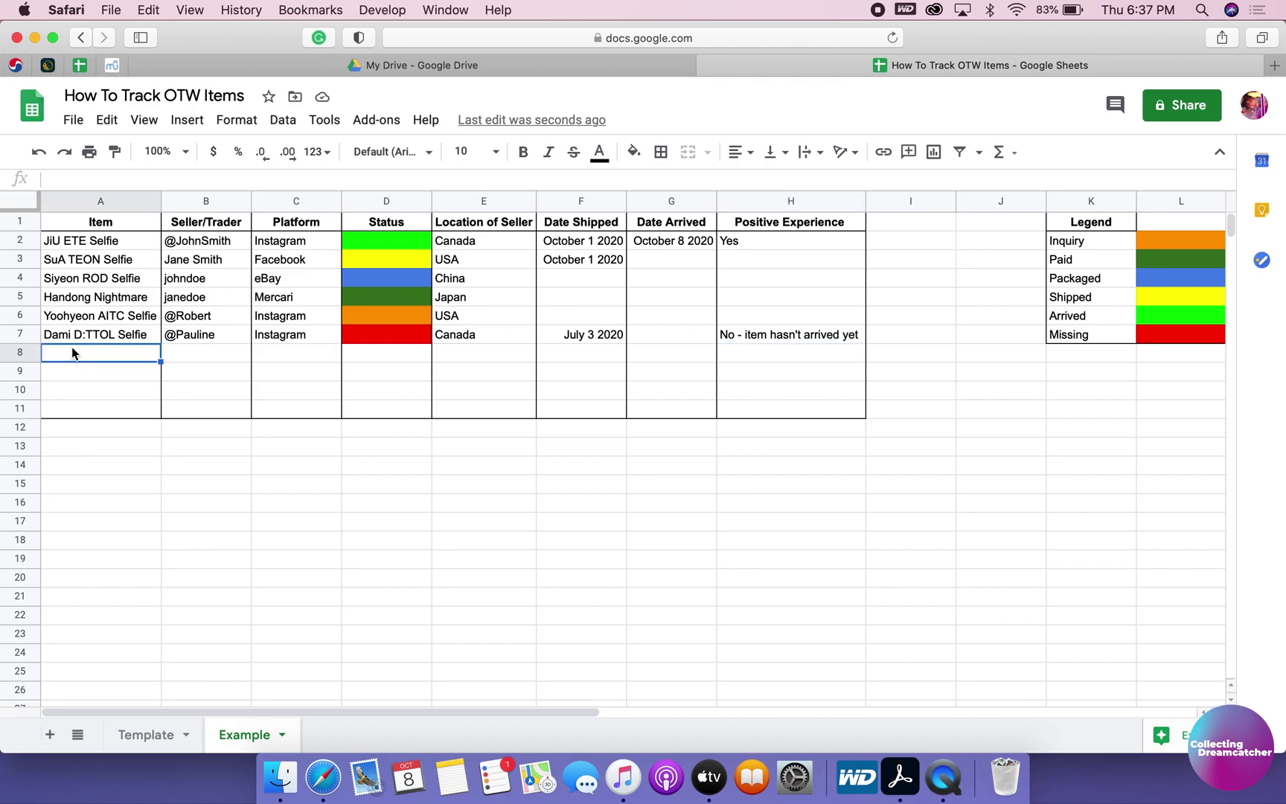
{"action": "type", "text": "Gahyeon "}
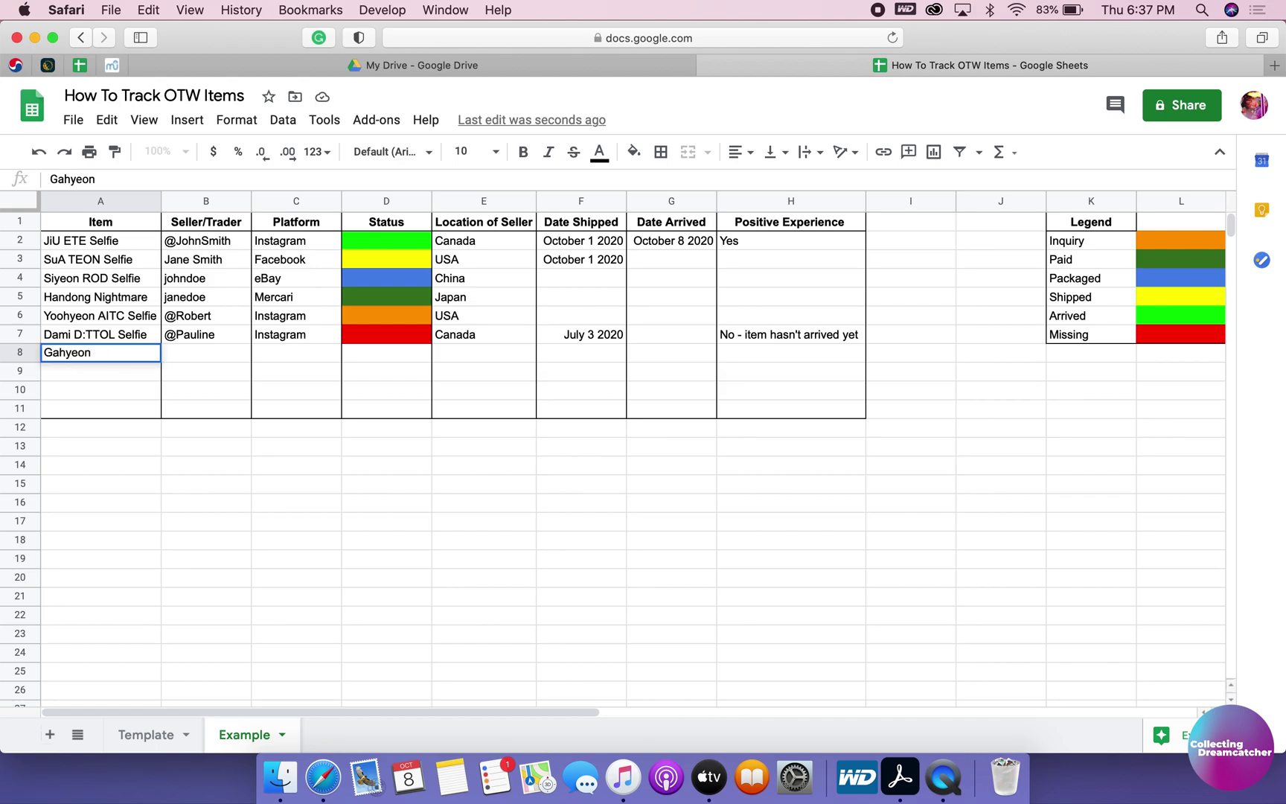
{"action": "type", "text": "D:LM Selfie"}
{"action": "key", "text": "Return"}
Enter the seller's handle in B8 with a leading "@" and the platform "Instagram" in C8.
{"action": "left_click", "coordinate": [206, 353]}
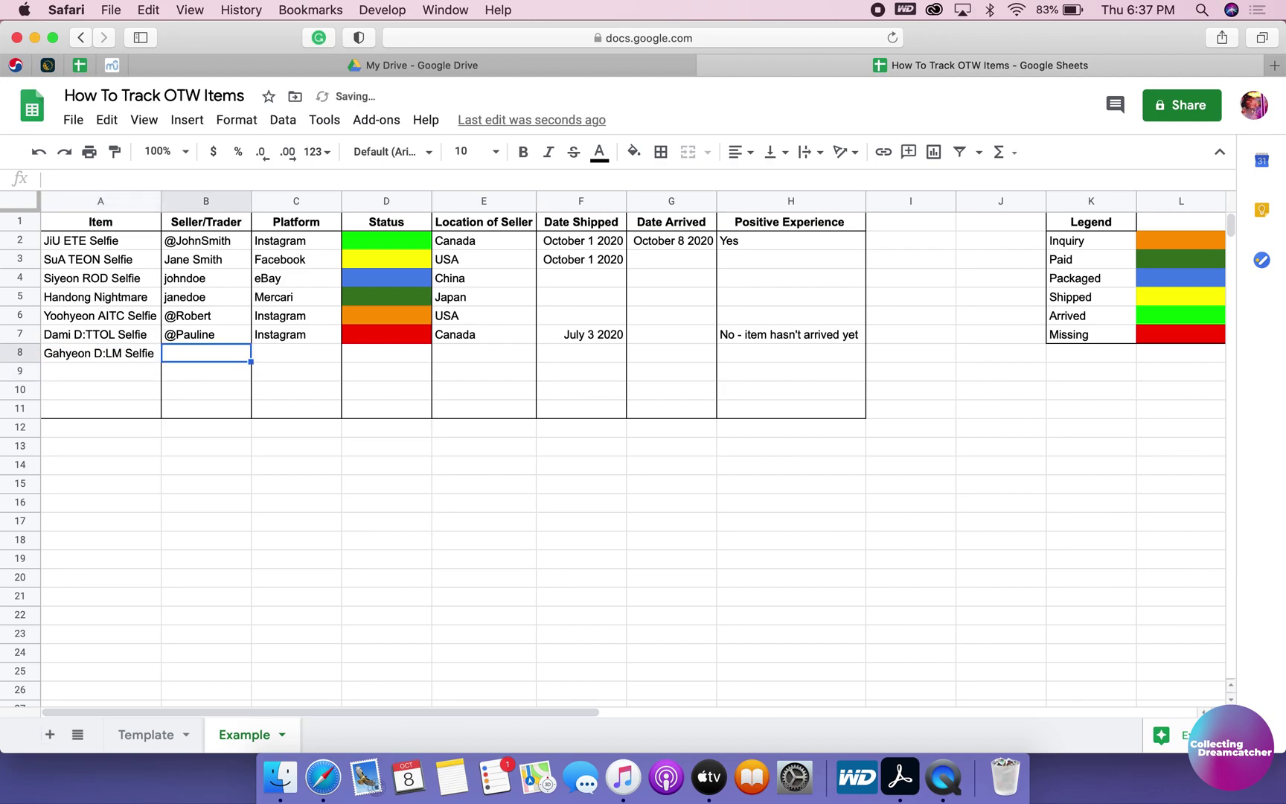
{"action": "type", "text": "@"}
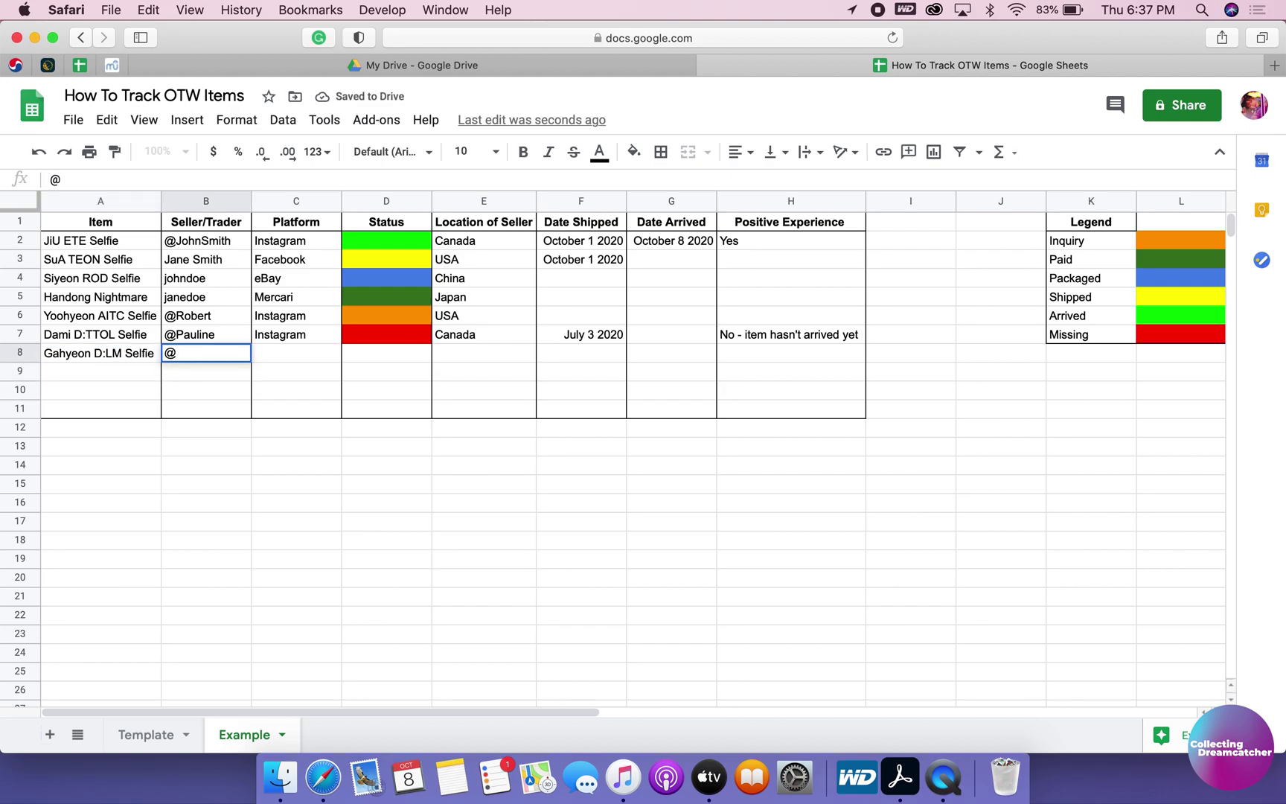
{"action": "type", "text": "George"}
{"action": "key", "text": "Return"}
{"action": "left_click", "coordinate": [296, 353]}
{"action": "type", "text": "Instagram"}
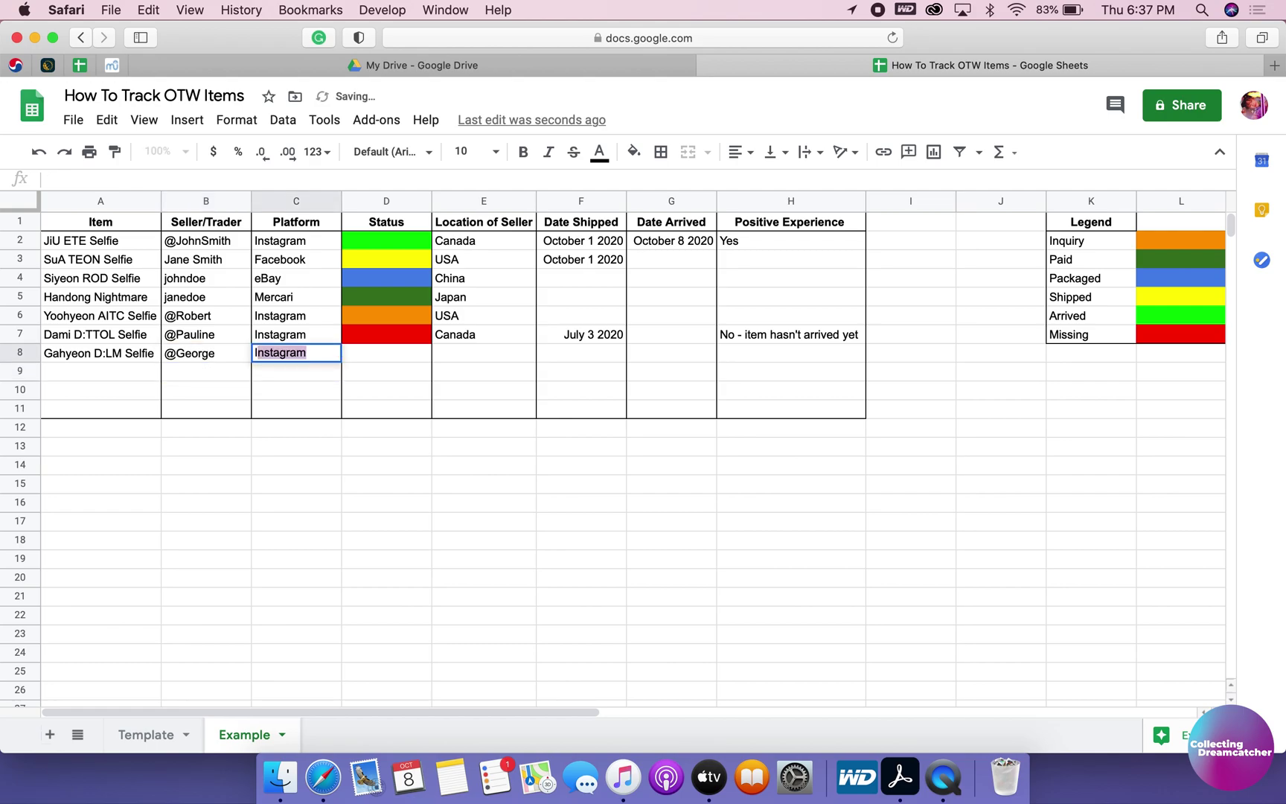
{"action": "key", "text": "Tab"}
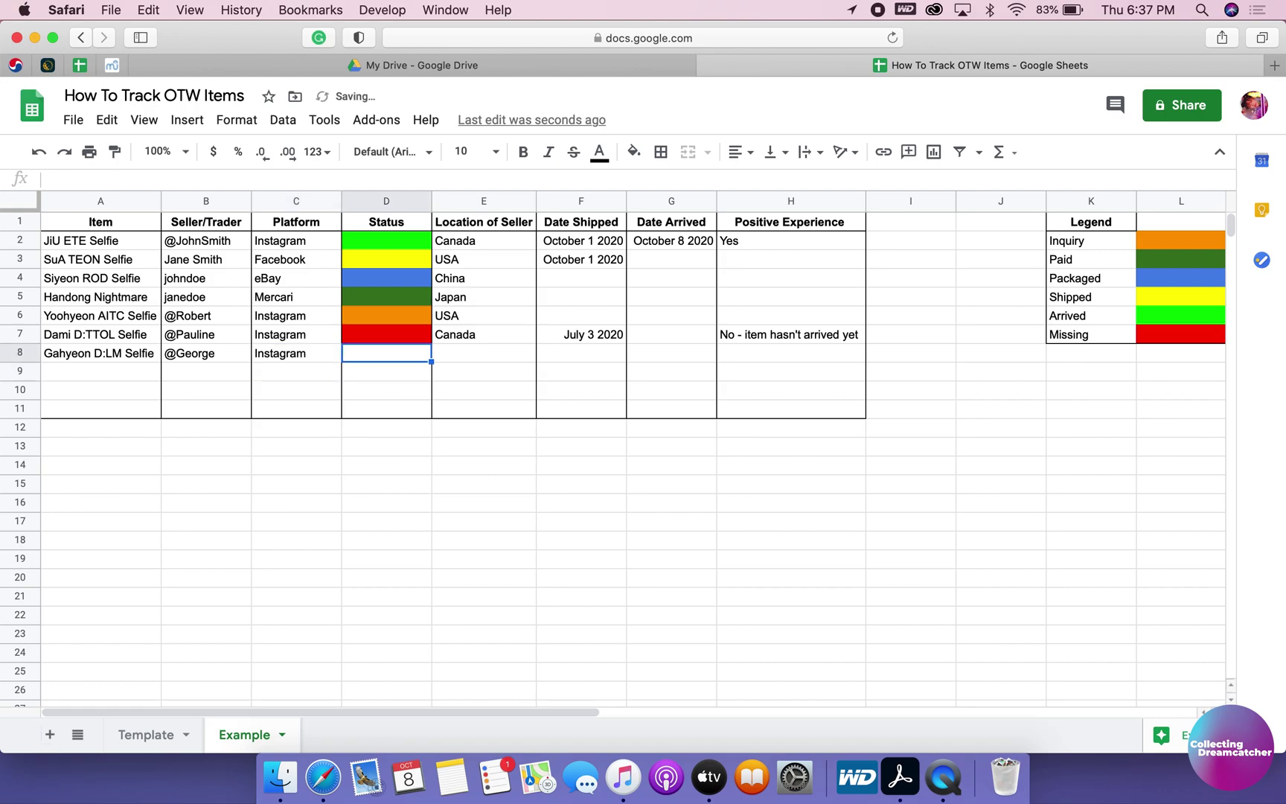
Fill the status cell D8 with bright green for Arrived and enter "Canada" as the seller's location in E8.
{"action": "left_click", "coordinate": [634, 151]}
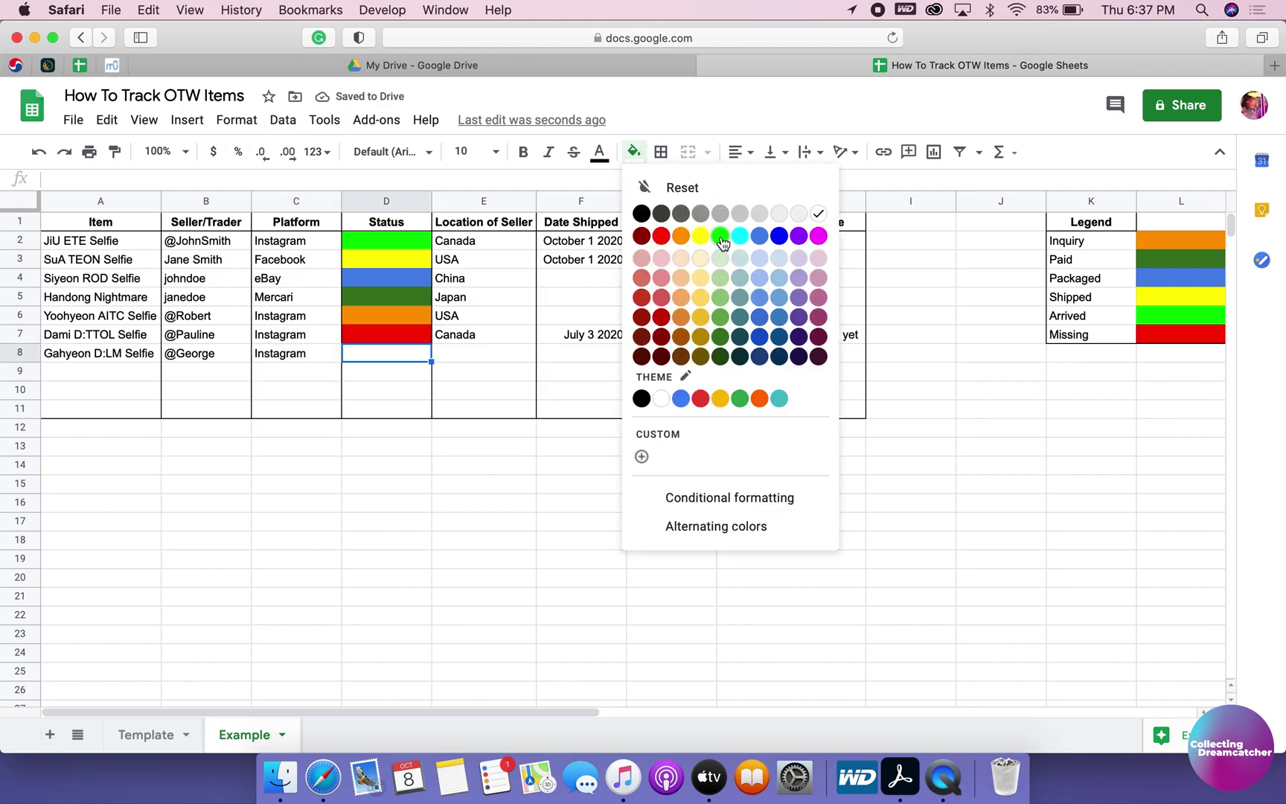
{"action": "left_click", "coordinate": [720, 235]}
{"action": "left_click", "coordinate": [458, 355]}
{"action": "type", "text": "Canada"}
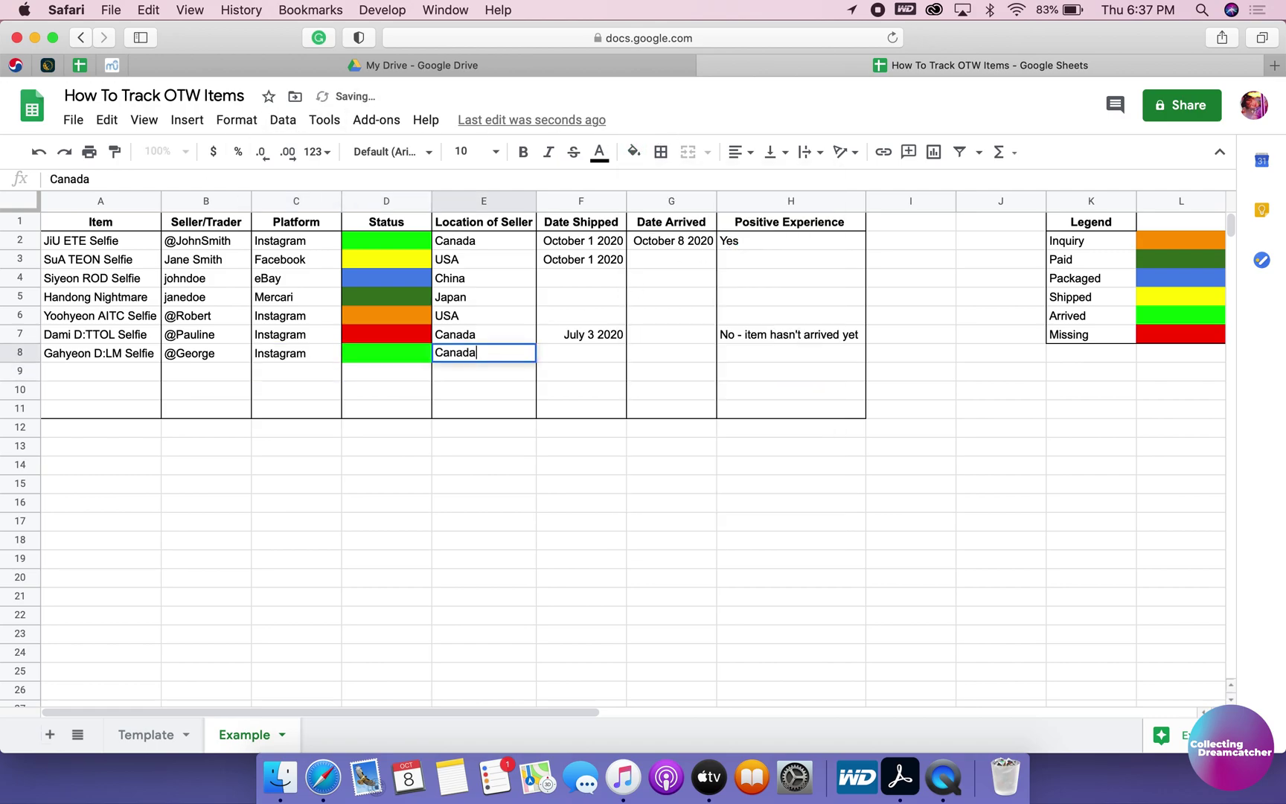
{"action": "key", "text": "Tab"}
Enter "October 1 2020" as the shipping date in F8 and "October 8 2020" as the arrival date in G8.
{"action": "type", "text": "Oc"}
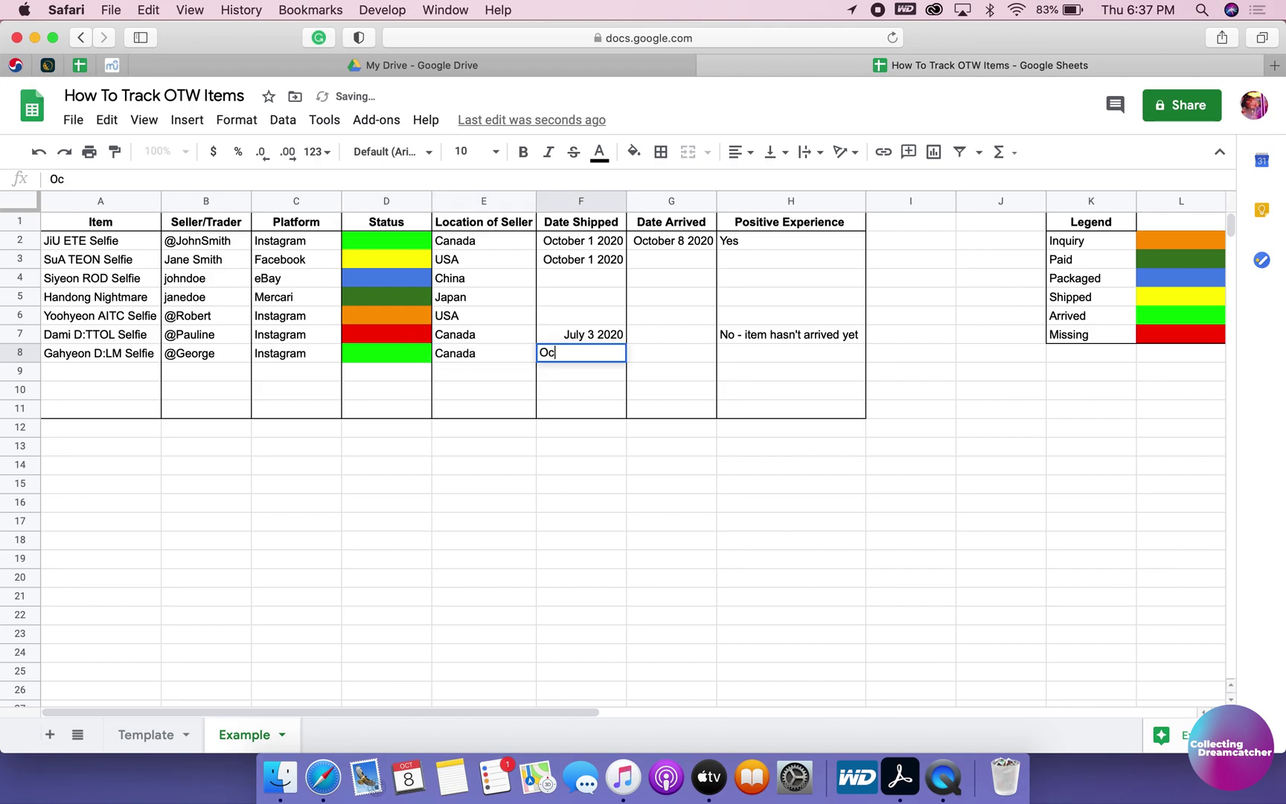
{"action": "type", "text": "tober 1 2020"}
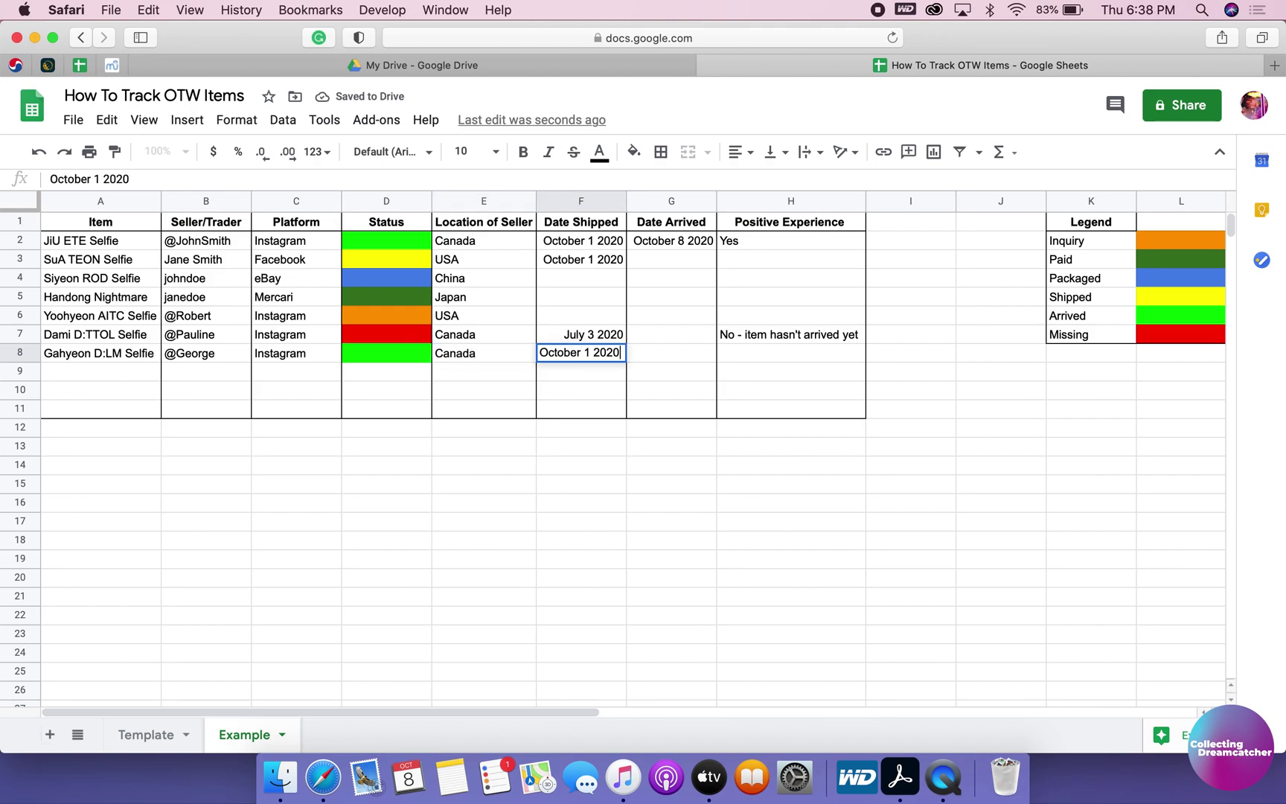
{"action": "key", "text": "Tab"}
{"action": "type", "text": "Oct"}
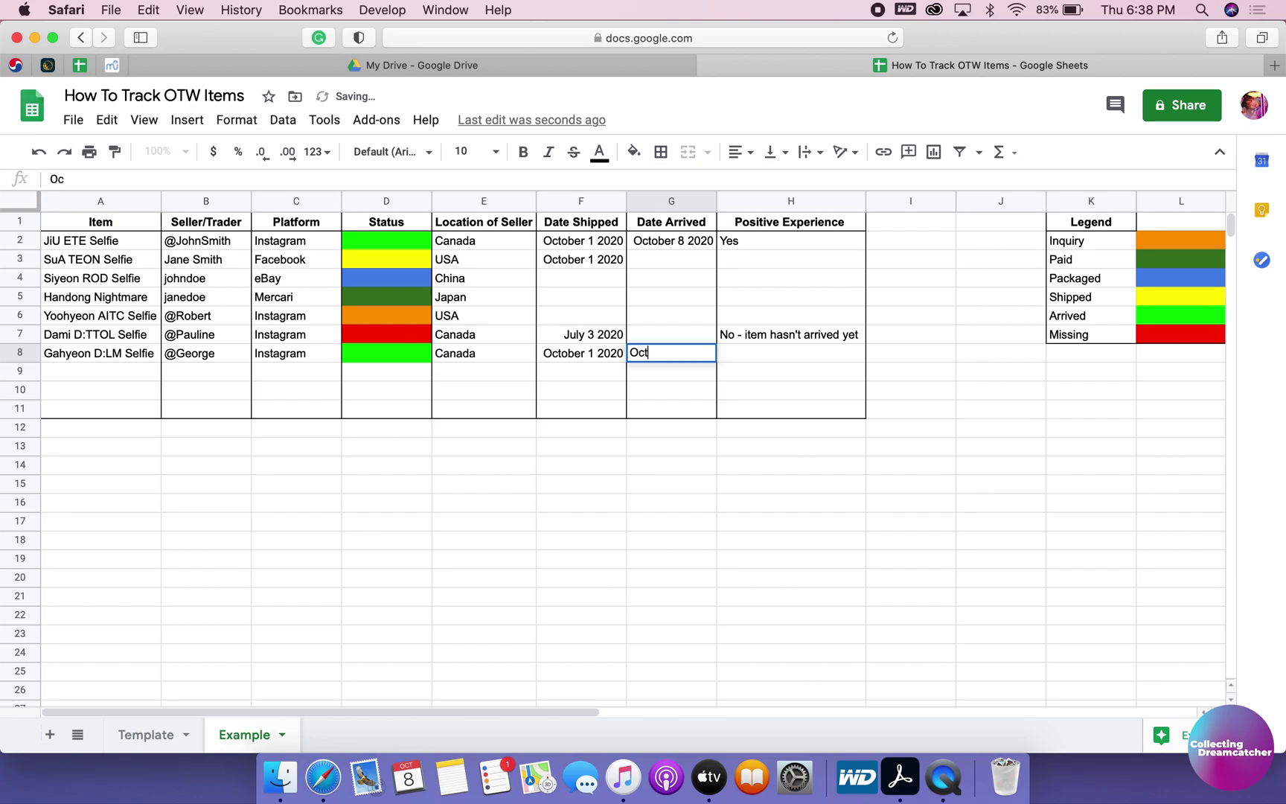
{"action": "type", "text": "ober 8 2020"}
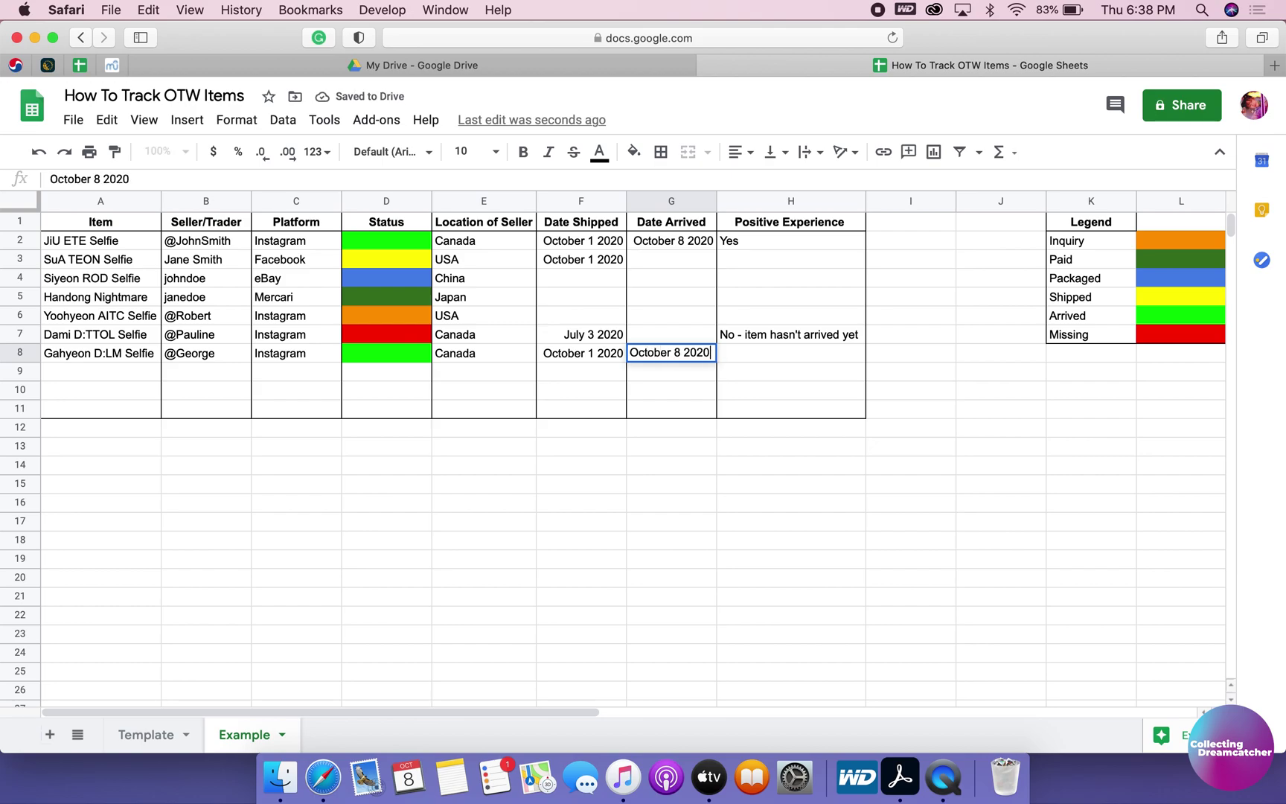
Enter "Yes" for the positive experience in H8.
{"action": "key", "text": "Tab"}
{"action": "type", "text": "Yes"}
{"action": "key", "text": "Return"}
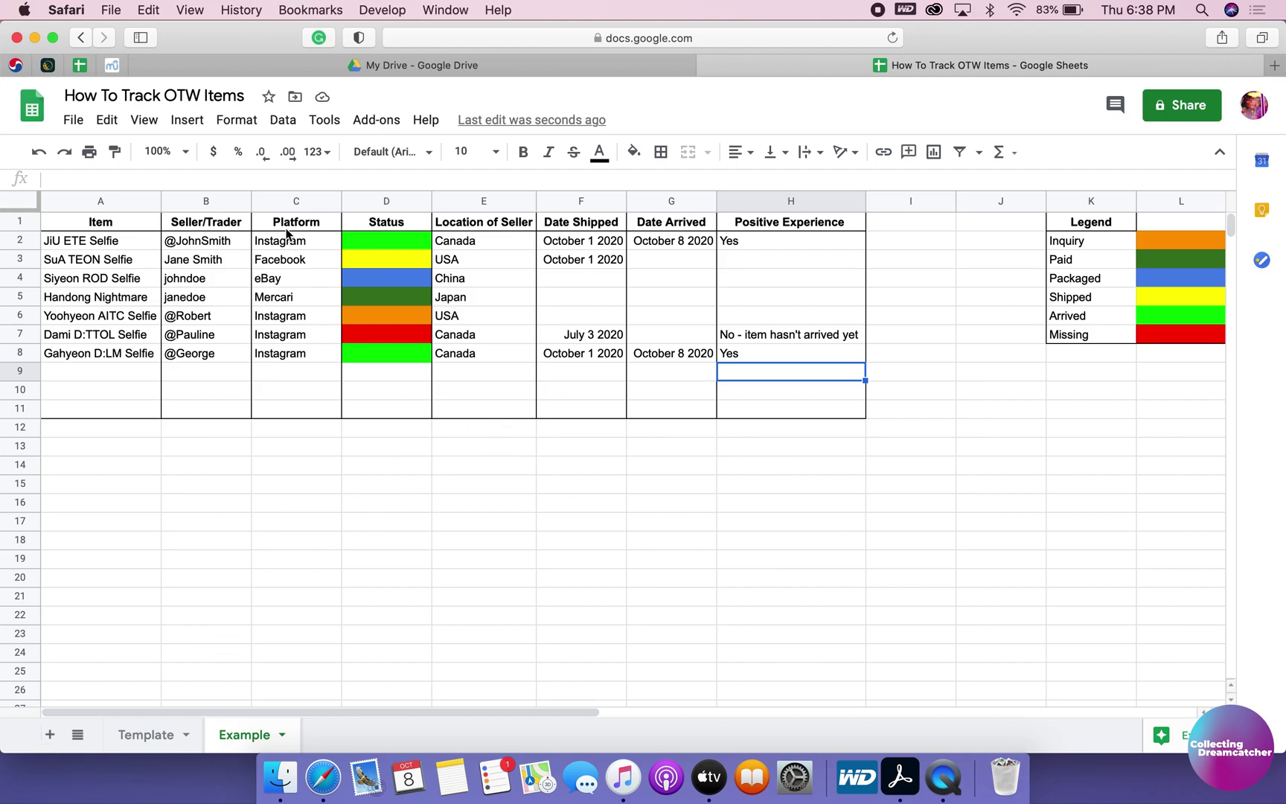
{"action": "left_click", "coordinate": [401, 235]}
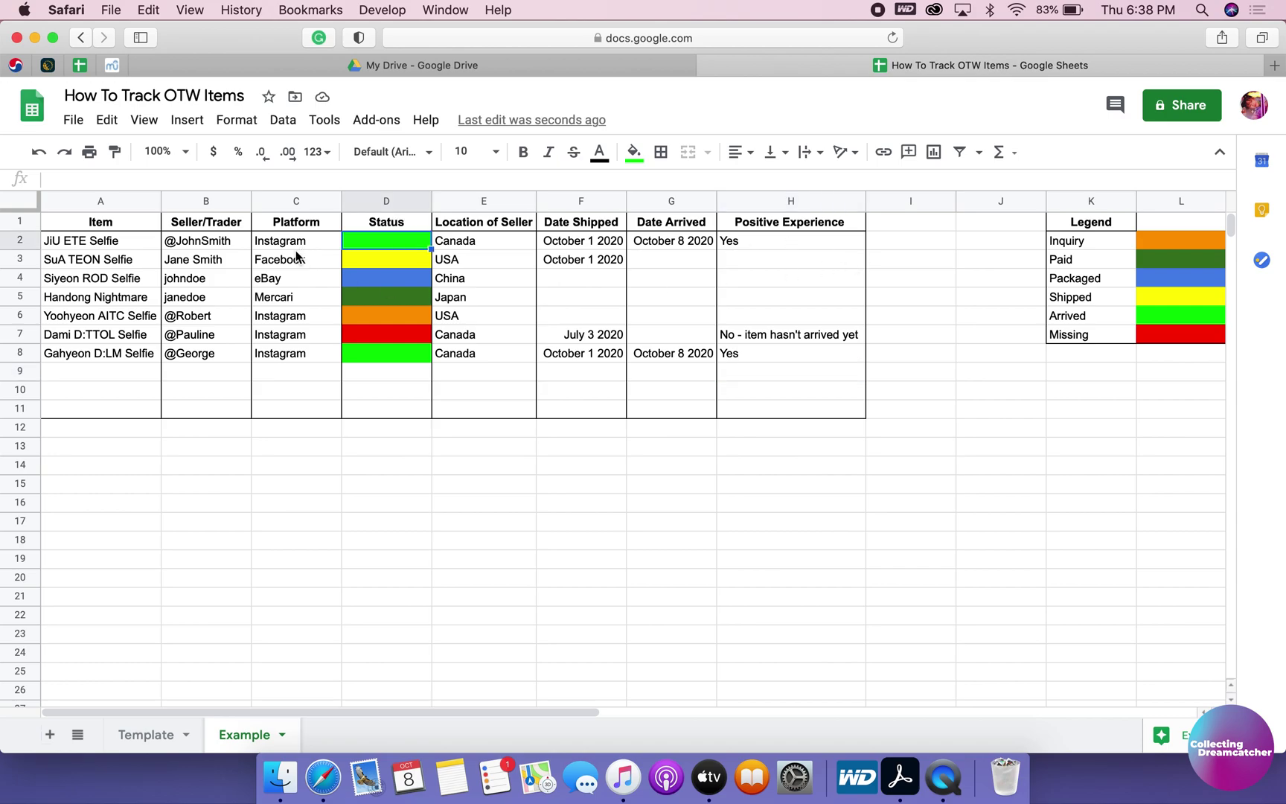